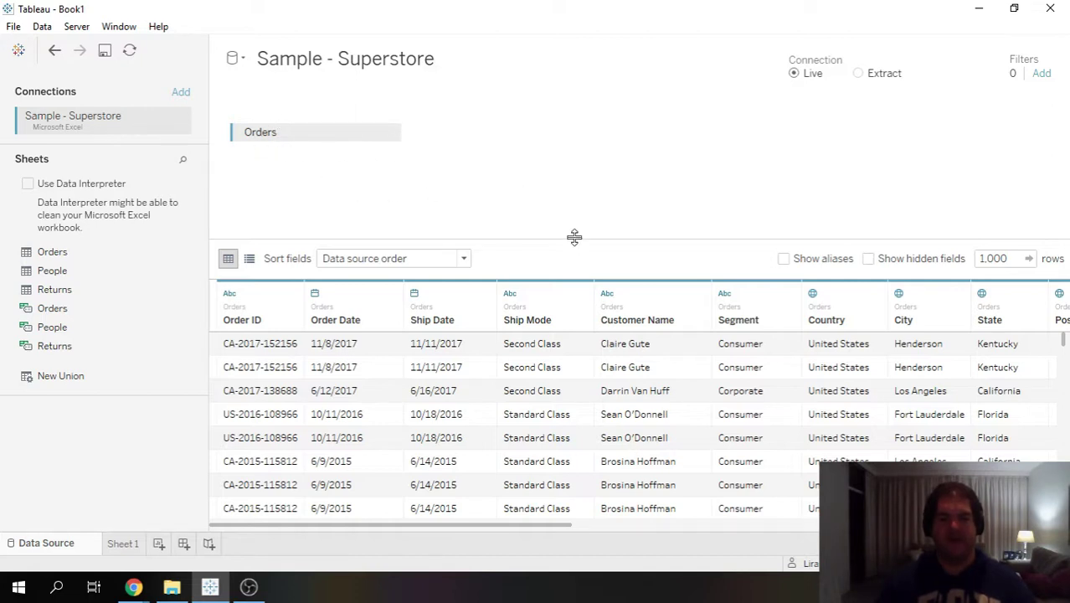
- Enlarge the Orders preview grid, scroll through its columns, then switch to the empty Sheet 1
left_click_drag(577, 239, 574, 191)
left_click_drag(314, 523, 278, 525)
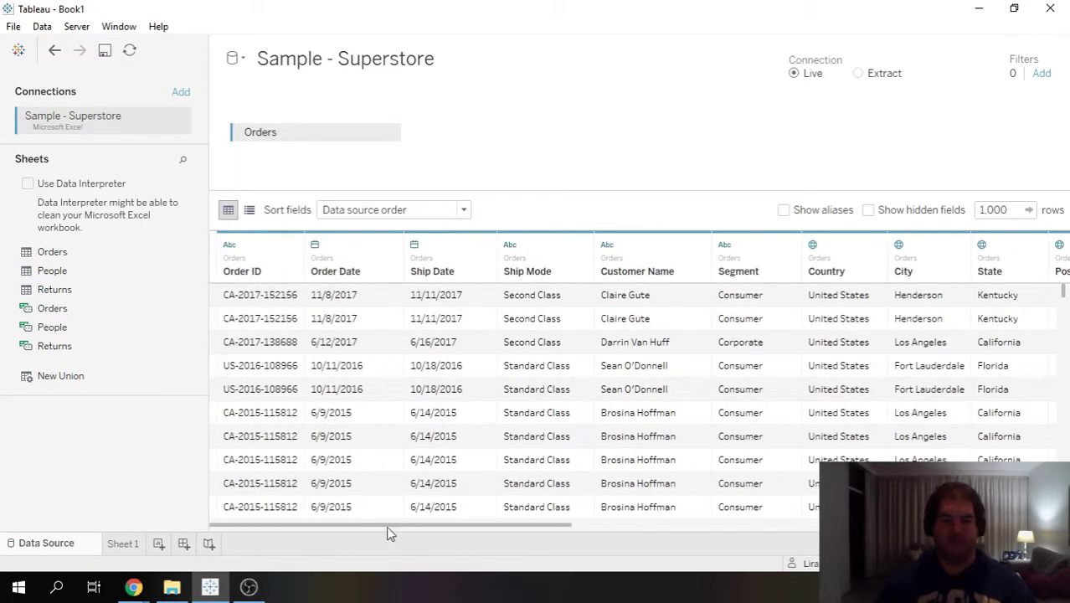
left_click_drag(387, 526, 363, 526)
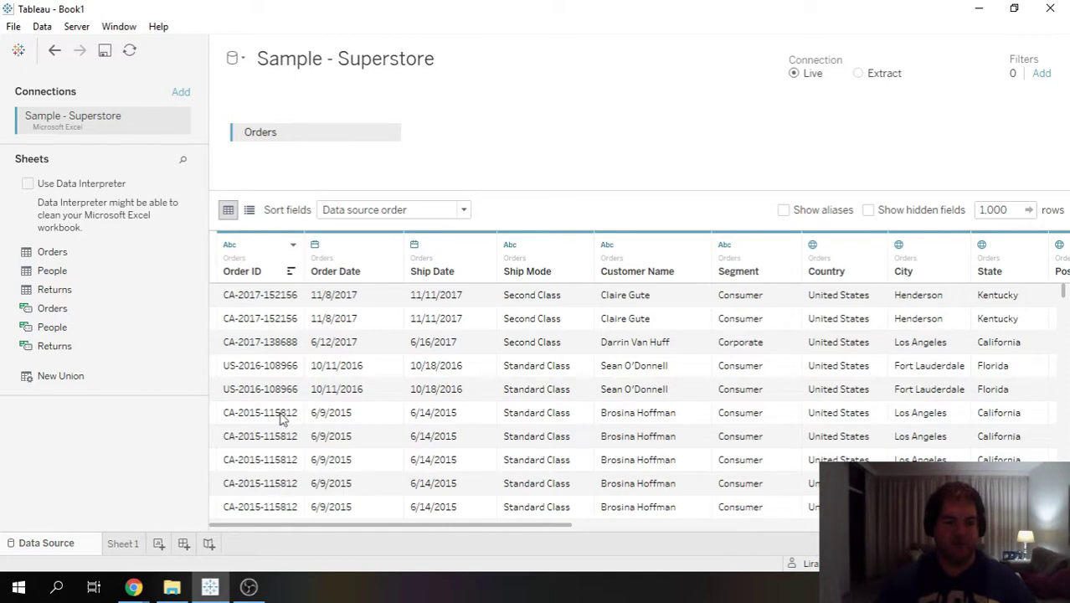
left_click_drag(344, 530, 653, 541)
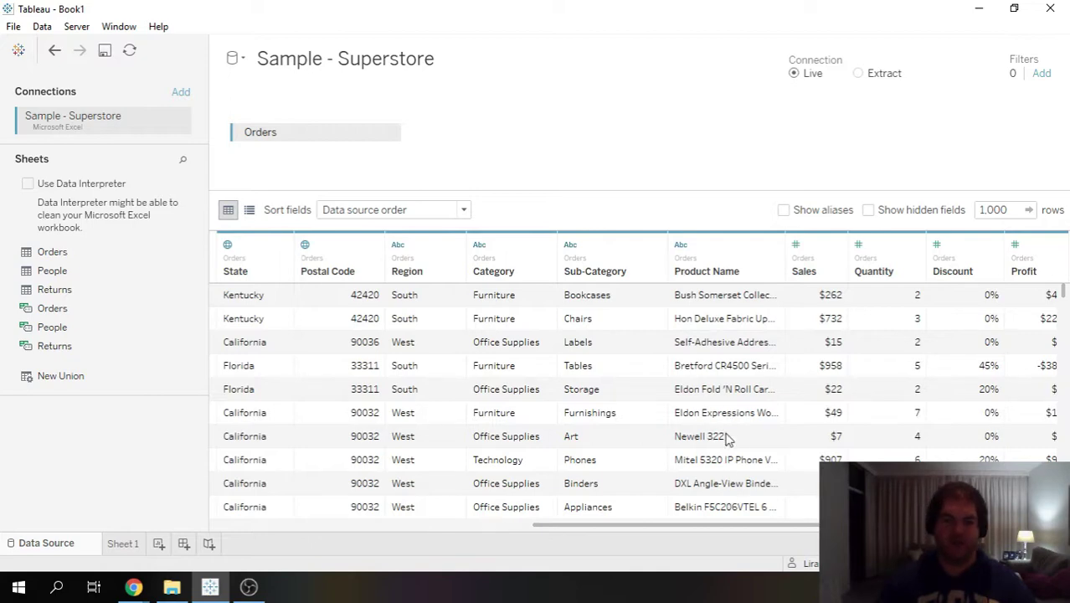
left_click_drag(728, 531, 363, 530)
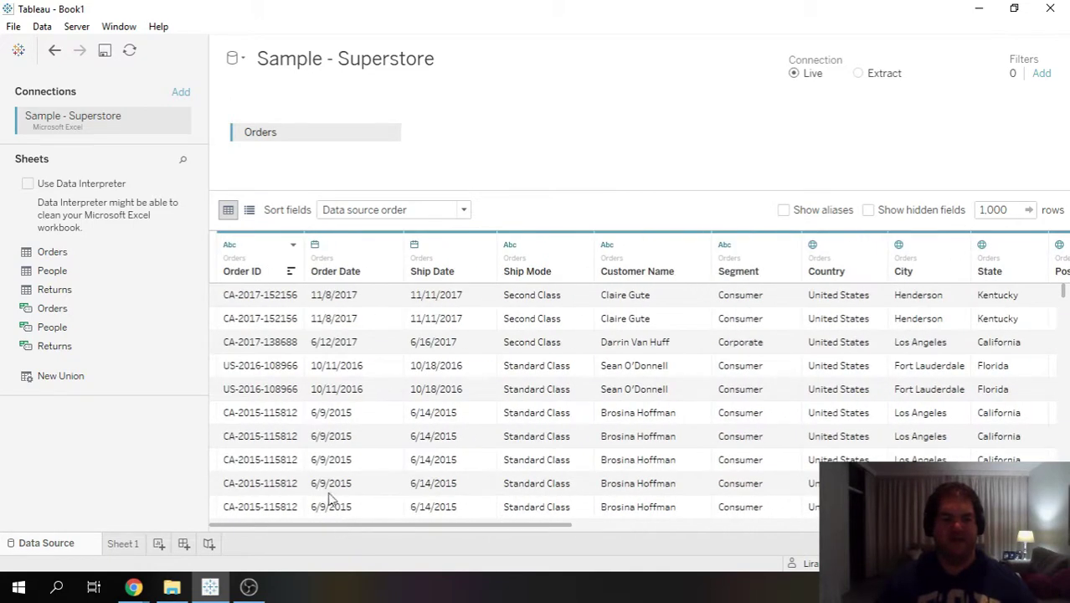
left_click(123, 544)
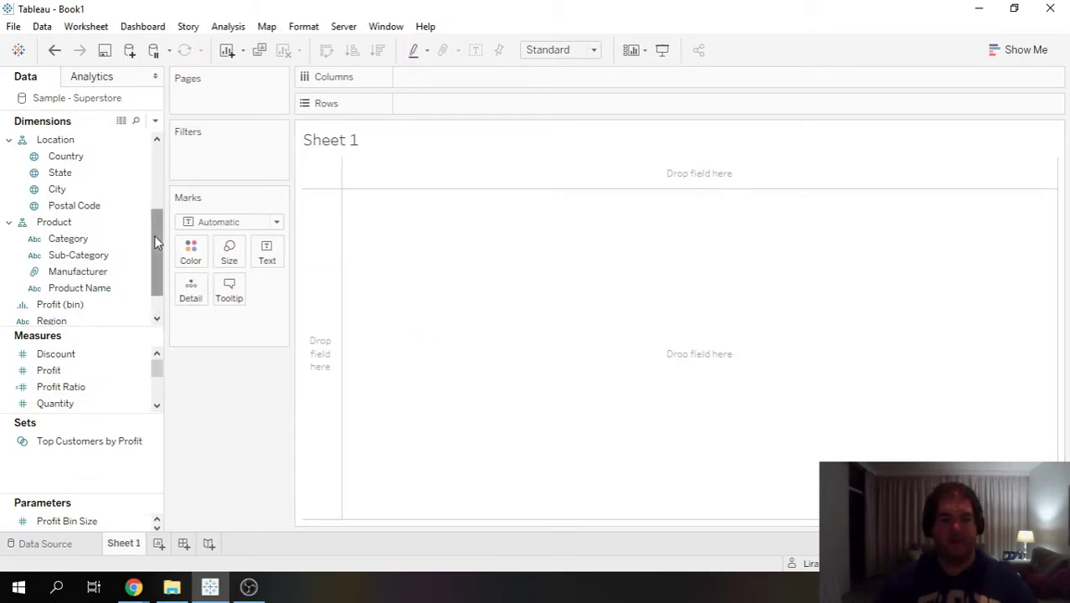
- Scroll the Dimensions list and reopen the Sample - Superstore Data Source page
scroll(154, 235, "down", 2)
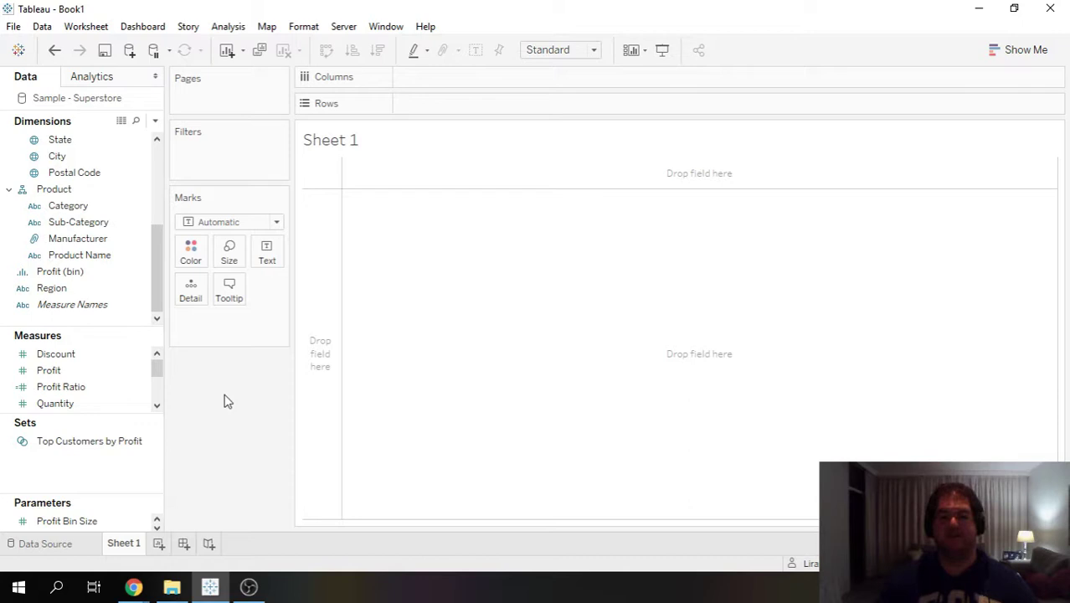
left_click_drag(159, 267, 167, 176)
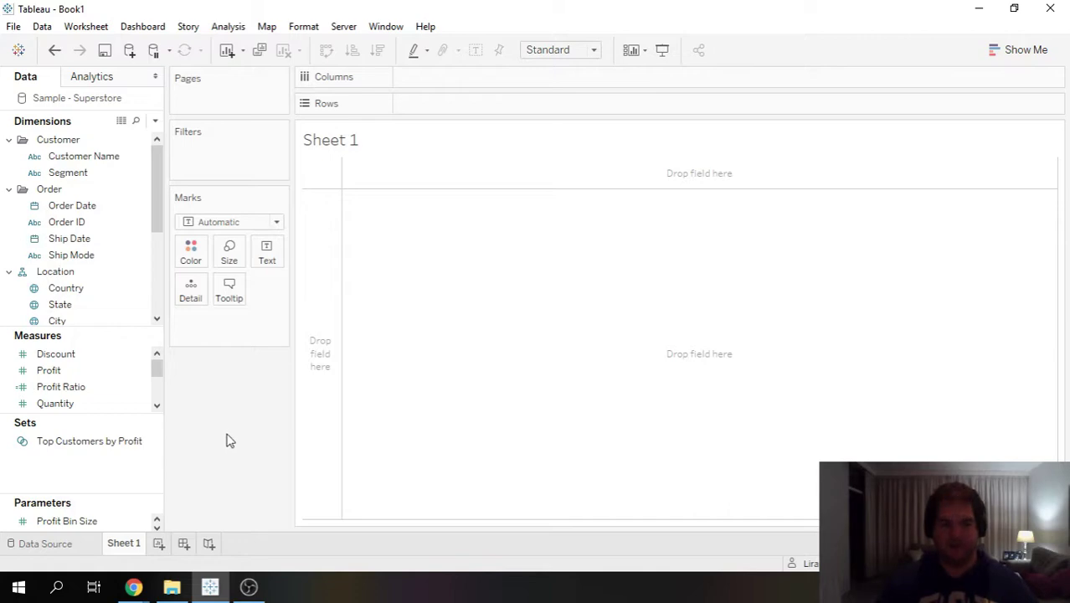
double_click(73, 101)
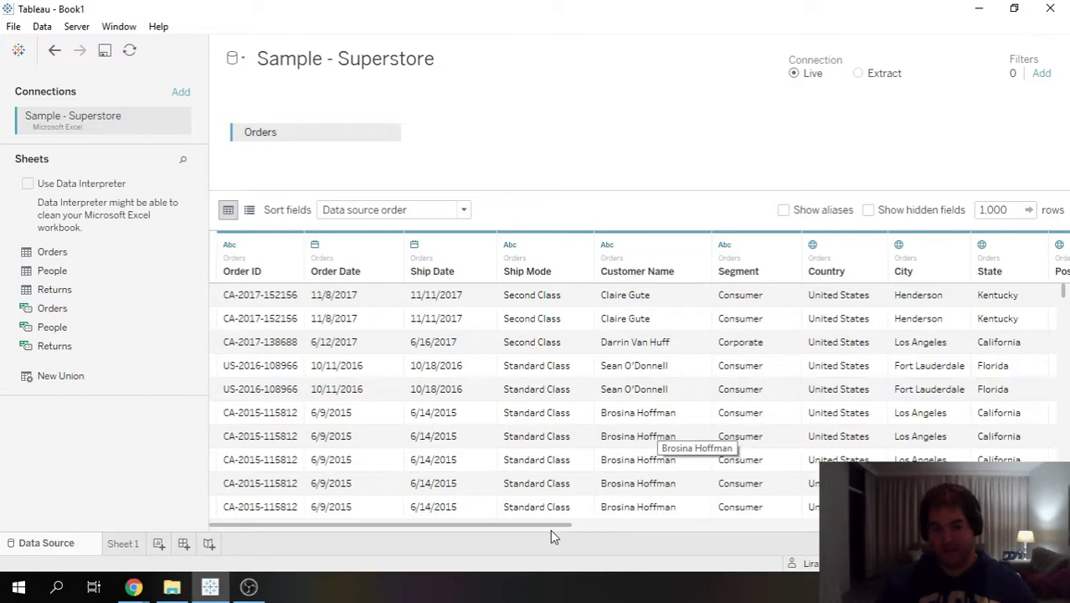
- Scroll the Orders grid to the Region and Category columns, then go back to Sheet 1
left_click_drag(521, 532, 462, 526)
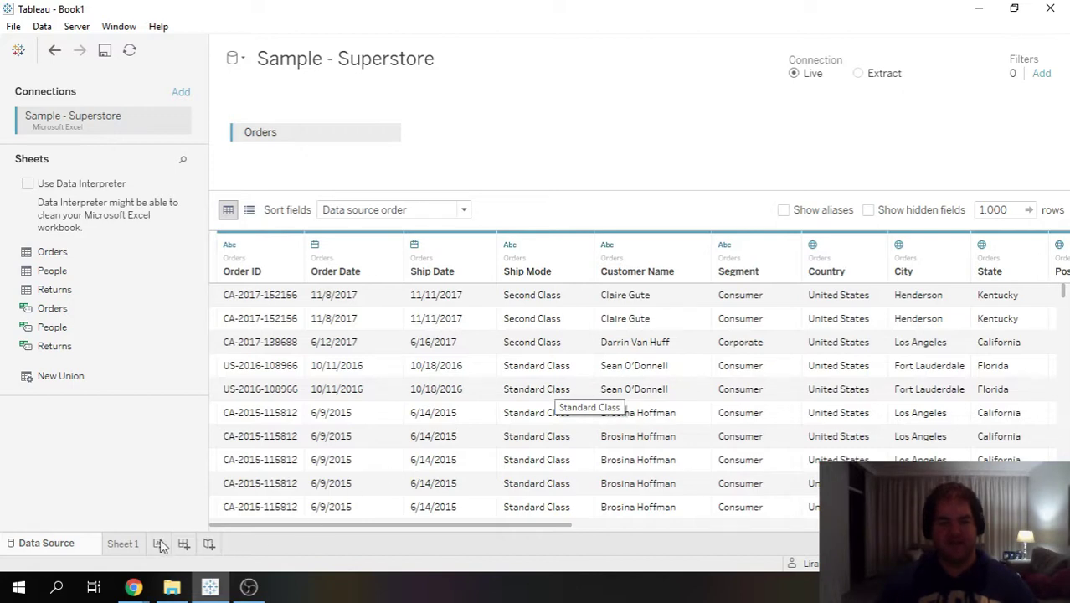
left_click(123, 544)
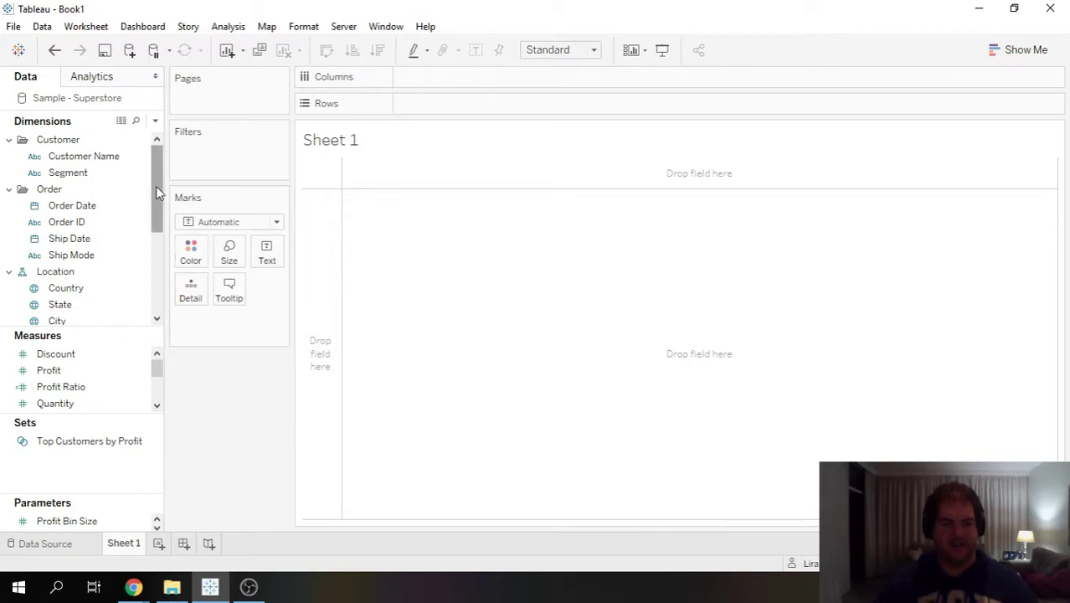
- Choose Create Calculated Field from the Data pane menu to get a blank Calculation1 editor
mouse_move(156, 186)
left_mouse_down()
mouse_move(152, 277)
mouse_move(147, 185)
left_mouse_up()
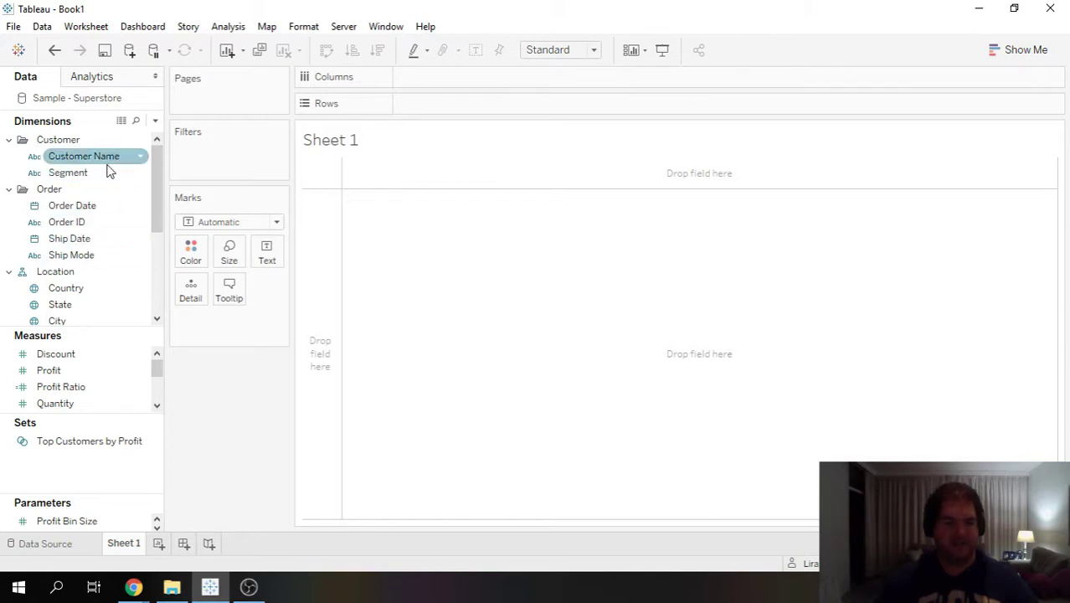
left_click(155, 122)
left_click(115, 140)
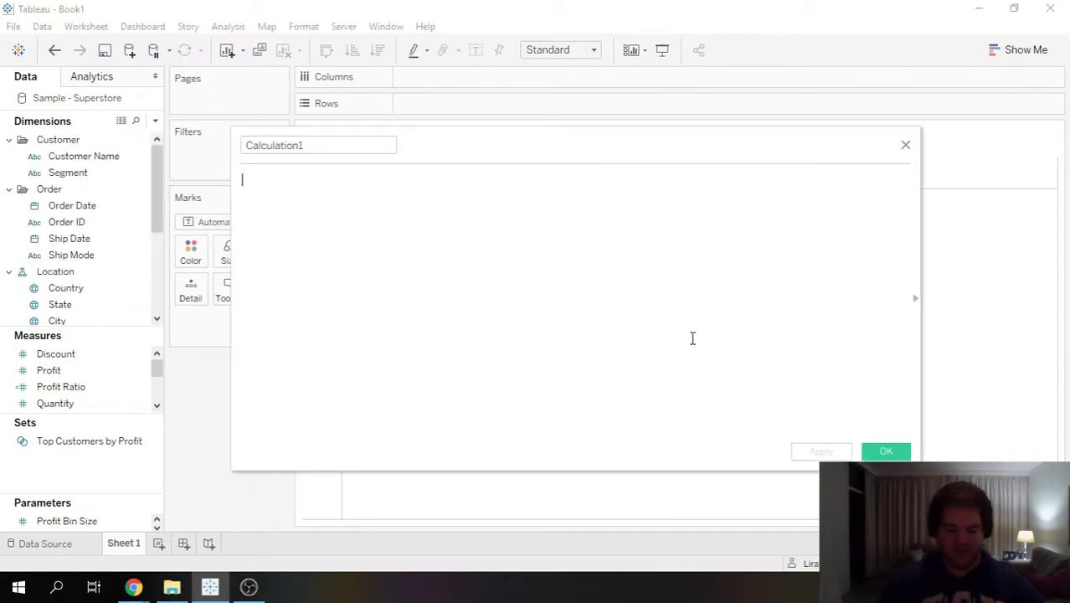
- Enter the formula {fixed [Customer Name]: countd([Order ID])}
type("(fixed")
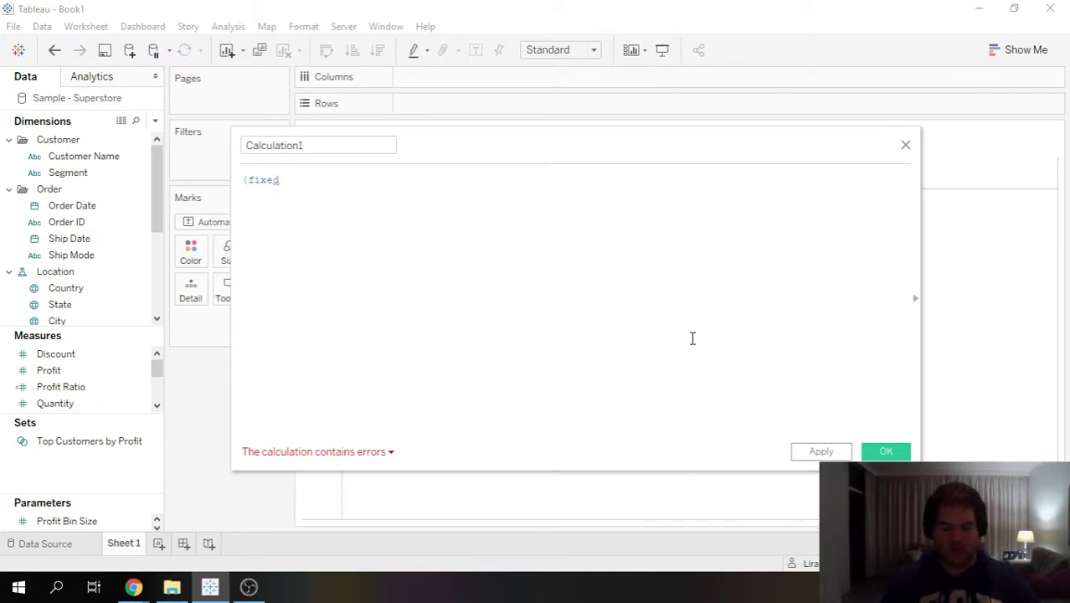
type(" custom")
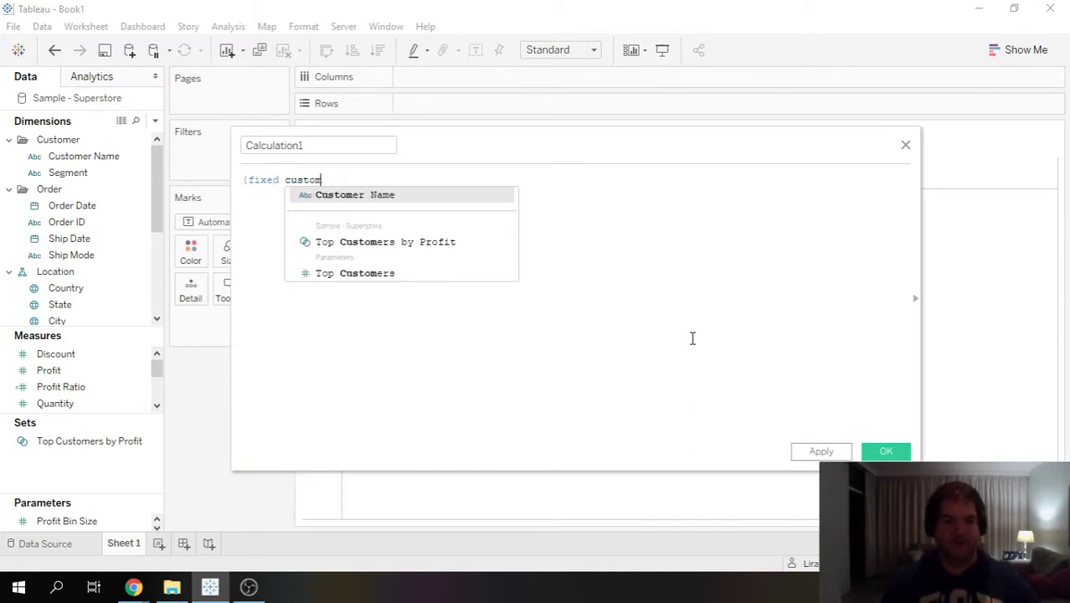
key("Return")
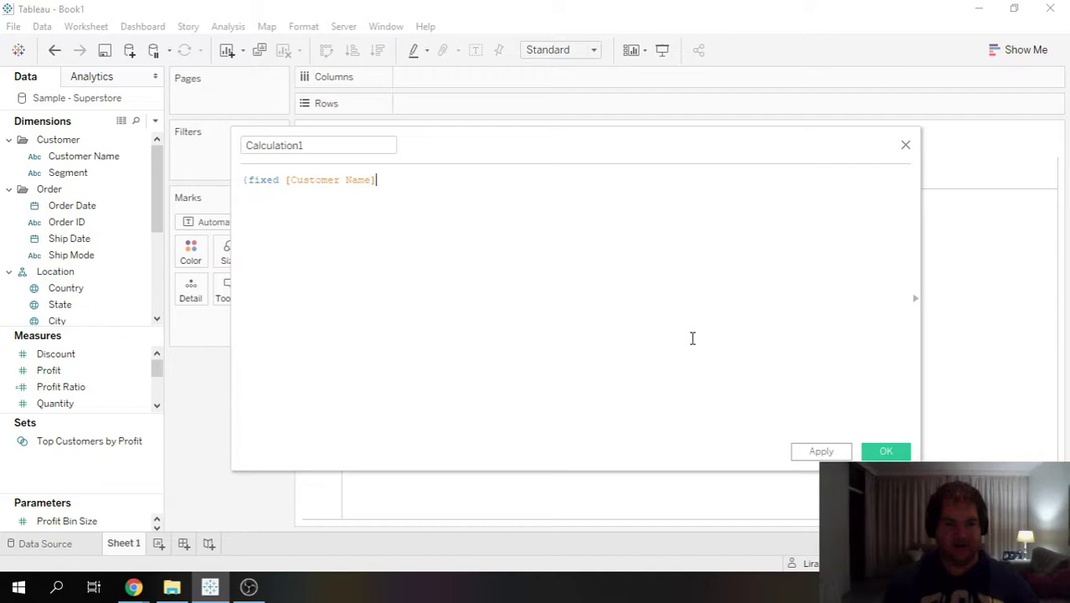
type(": countd(")
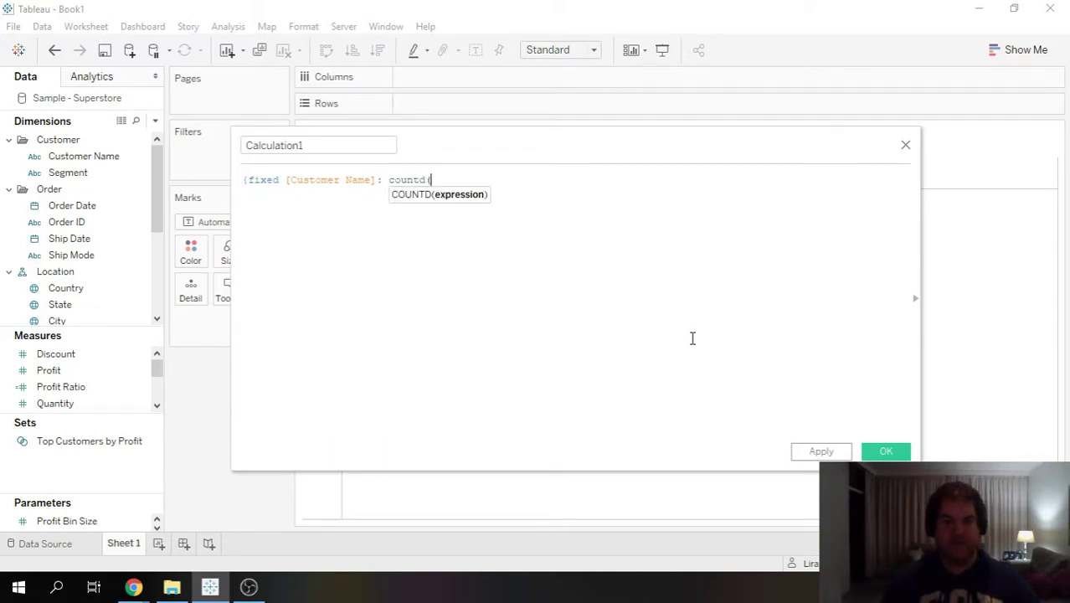
type("order")
key("Down")
key("Return")
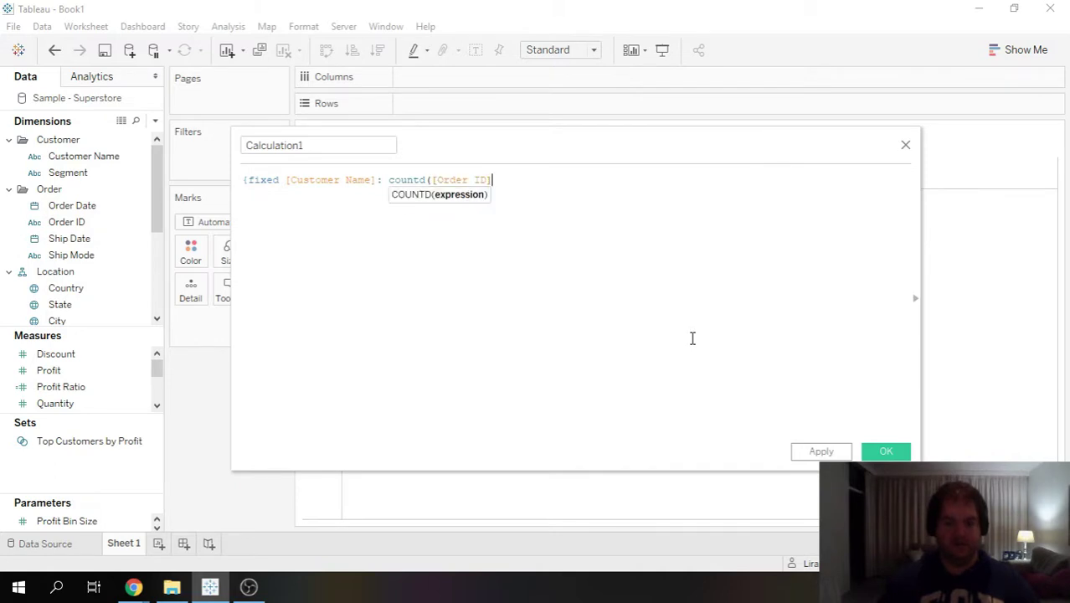
type(")}")
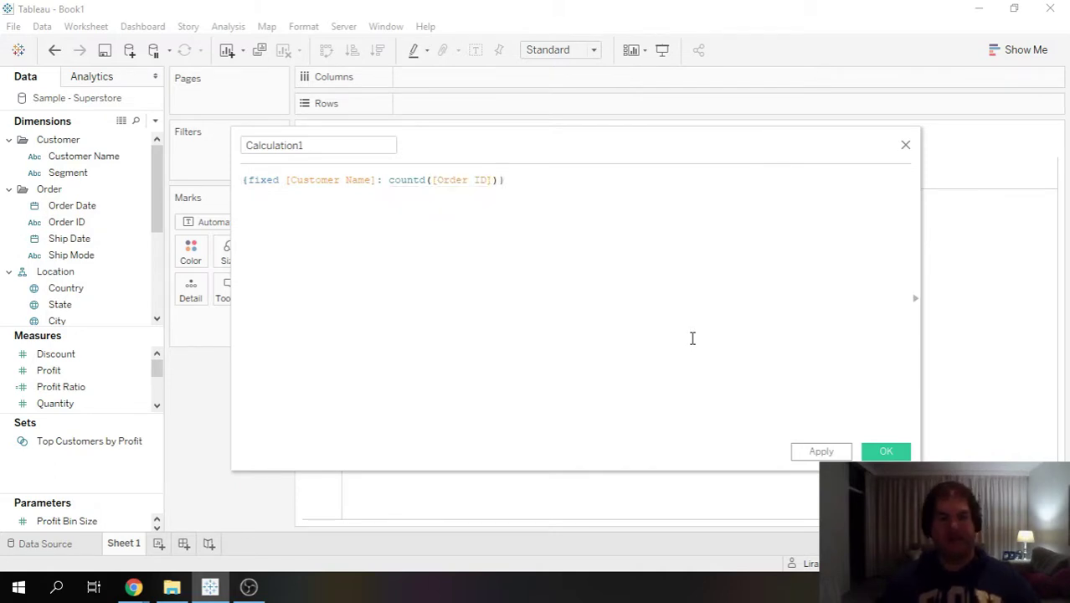
- Name the calculation Order Count (Customer Name) and save it
left_click(320, 144)
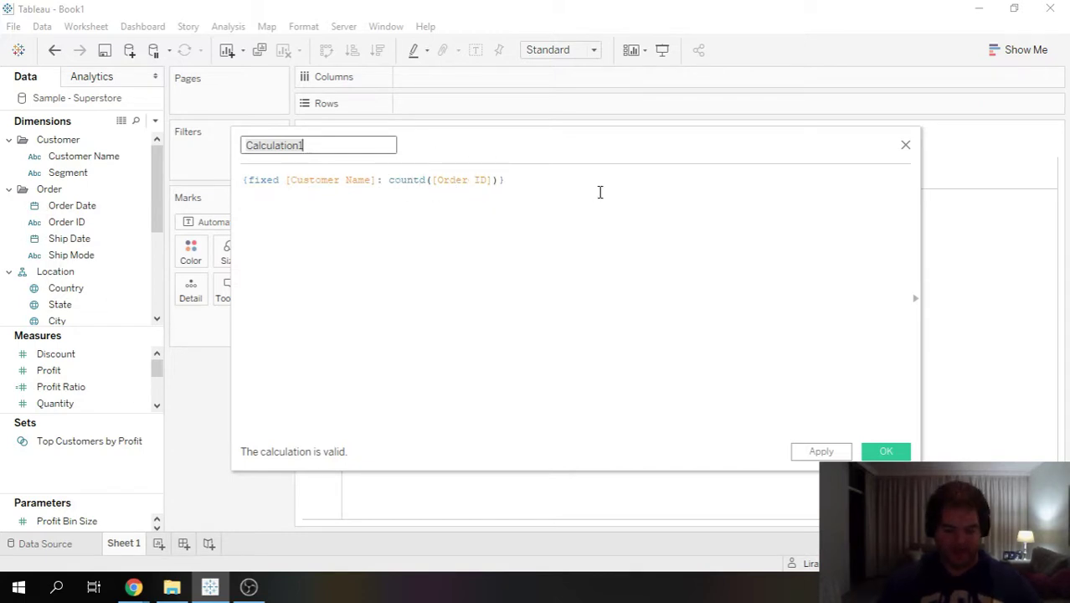
type("Order Co")
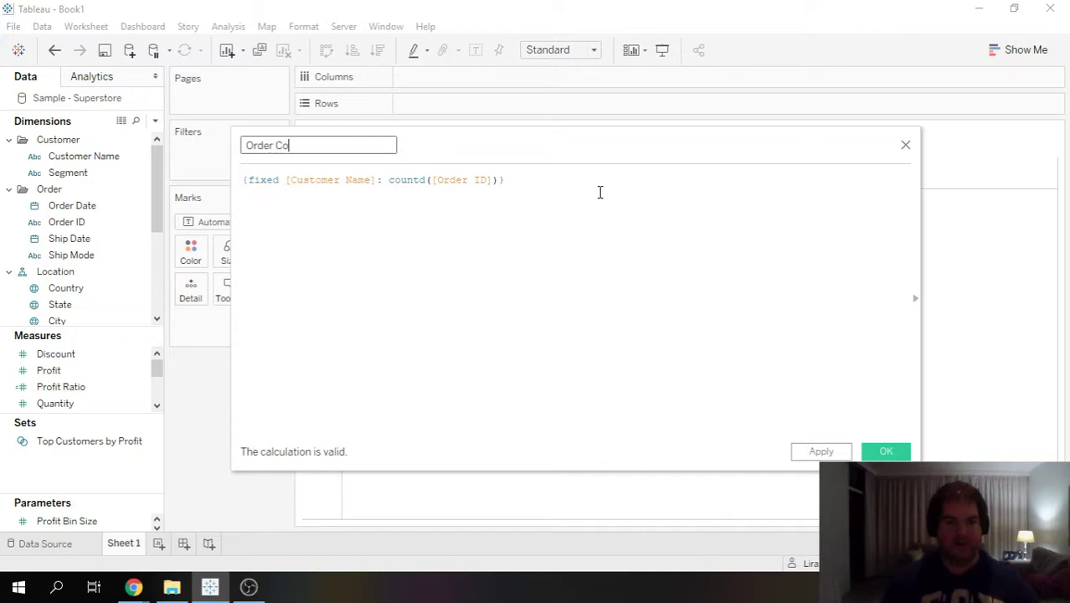
type("unt (Cus")
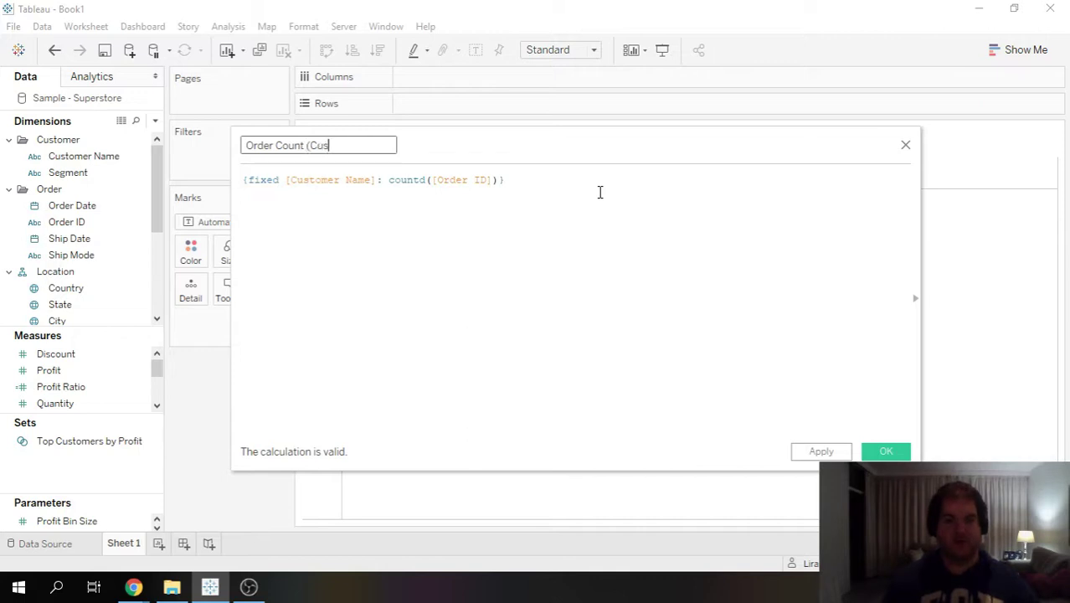
type("omer Name)")
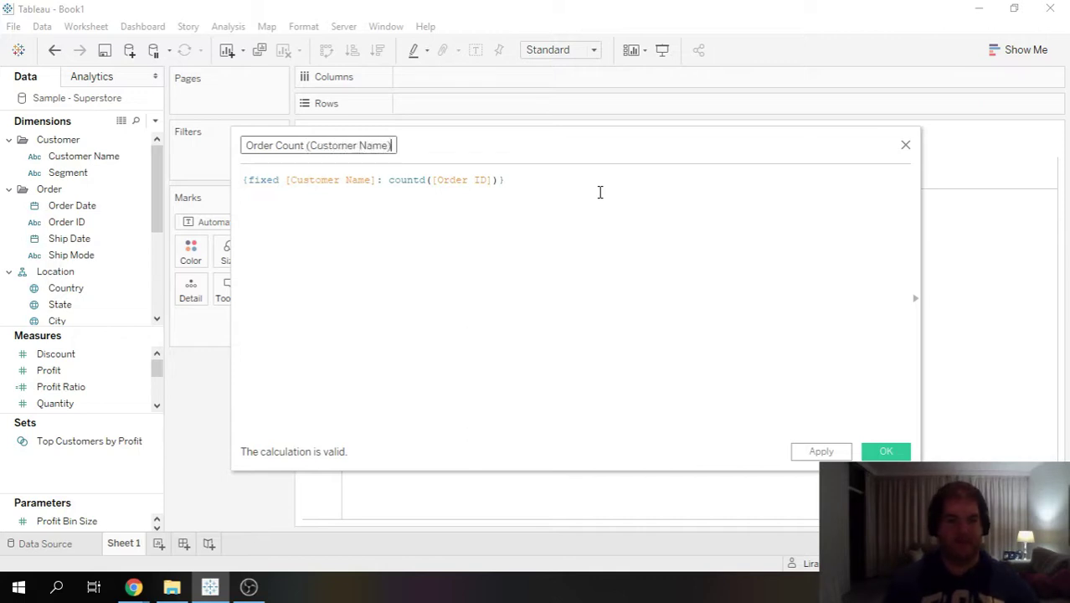
left_click(885, 451)
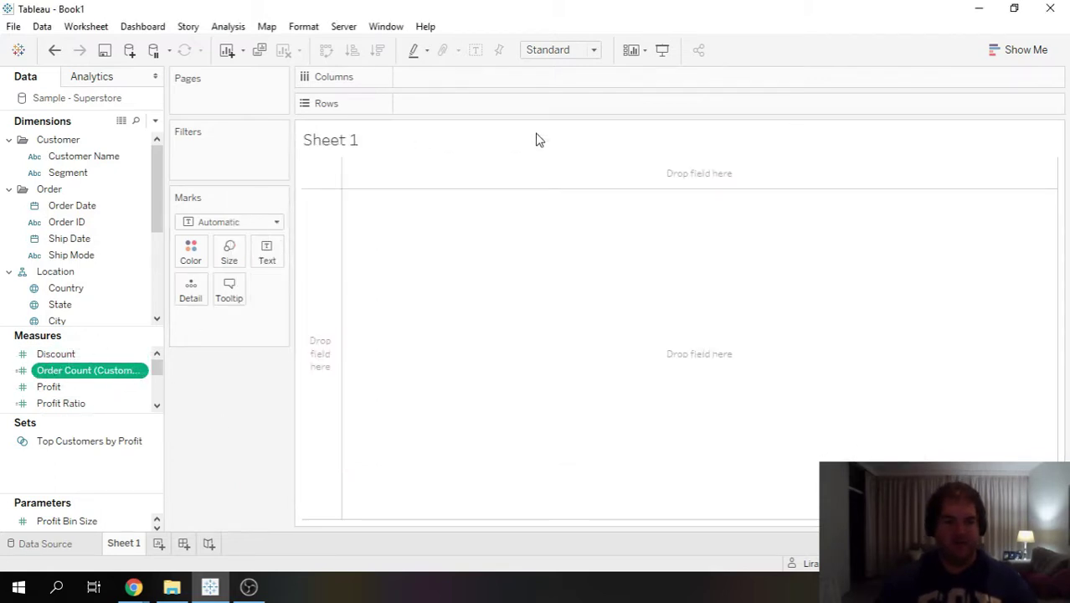
- Convert Order Count (Customer Name) to a dimension and place it on Columns, giving headers 1 to 17
left_click(140, 370)
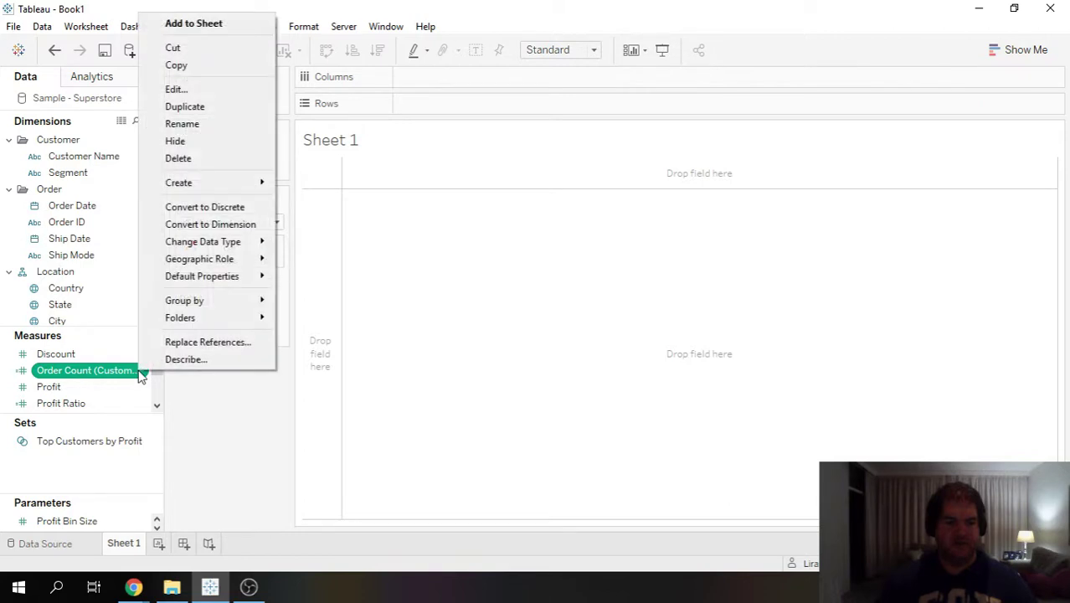
left_click(229, 225)
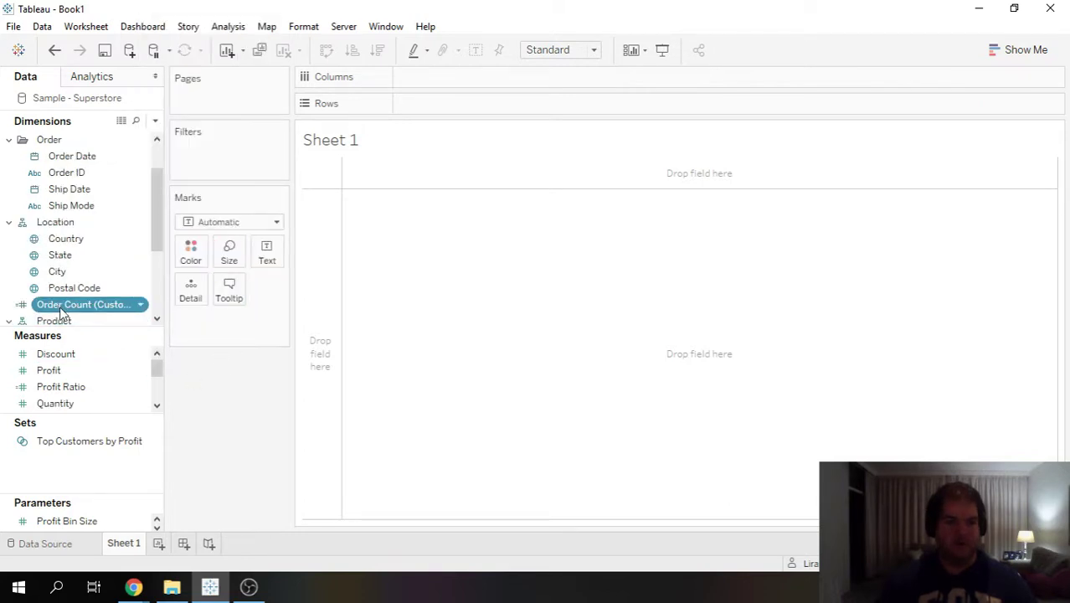
left_click_drag(67, 315, 484, 80)
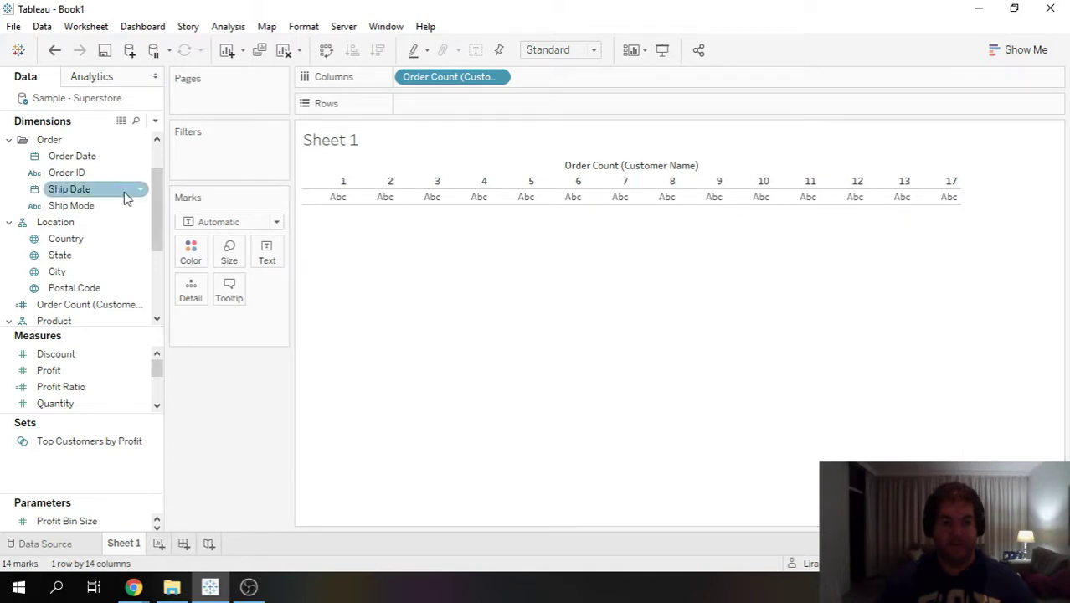
scroll(156, 205, "up", 3)
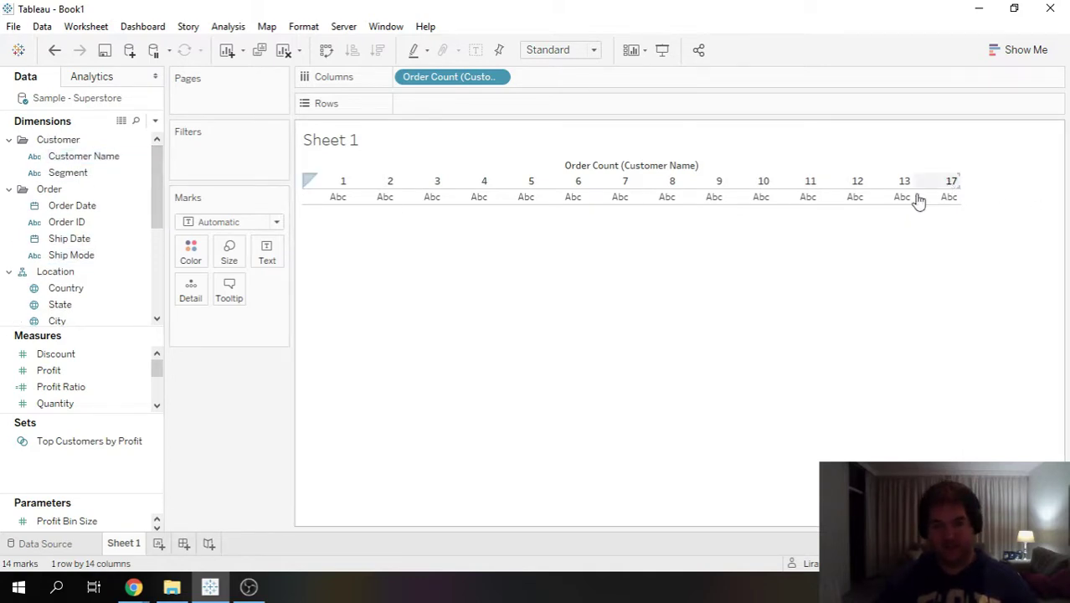
- Create an ad-hoc countd([Customer Name]) pill and use it as the Text label for each column
double_click(243, 341)
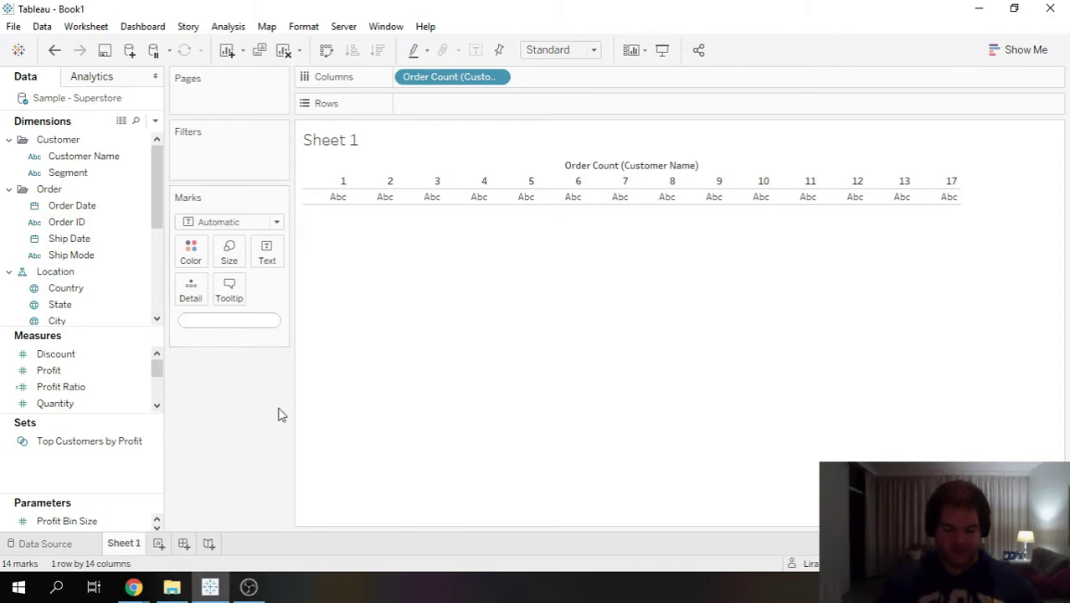
type("countd(")
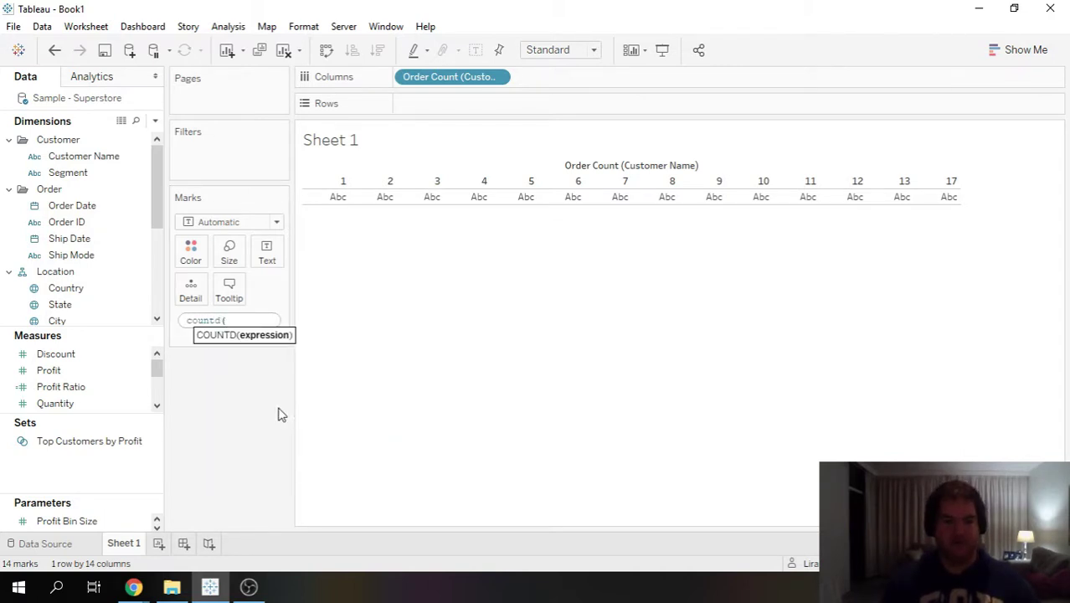
type("cust")
key("Return")
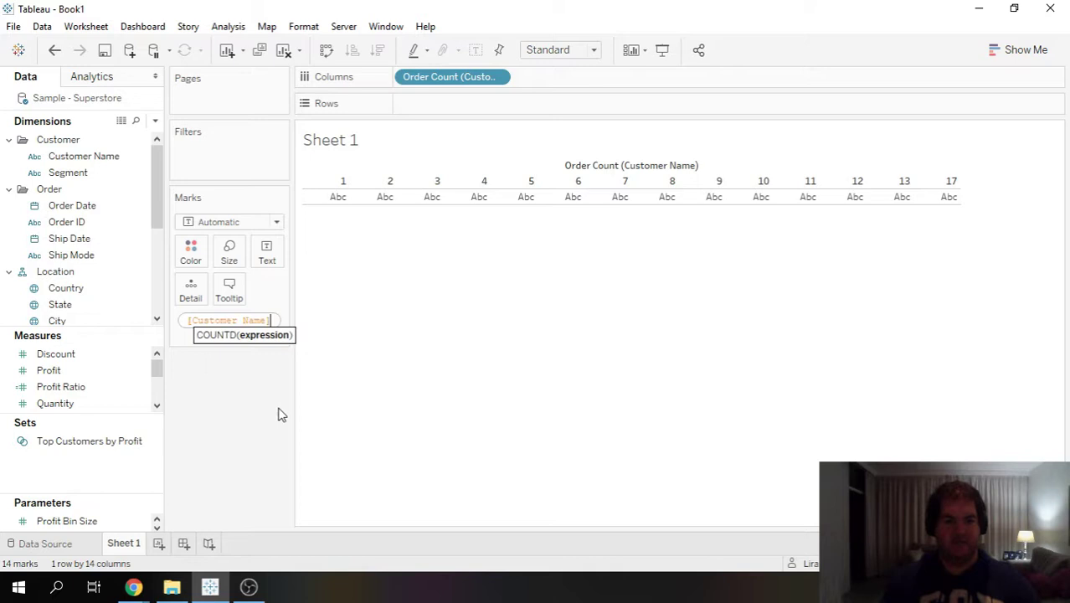
type(")")
key("Return")
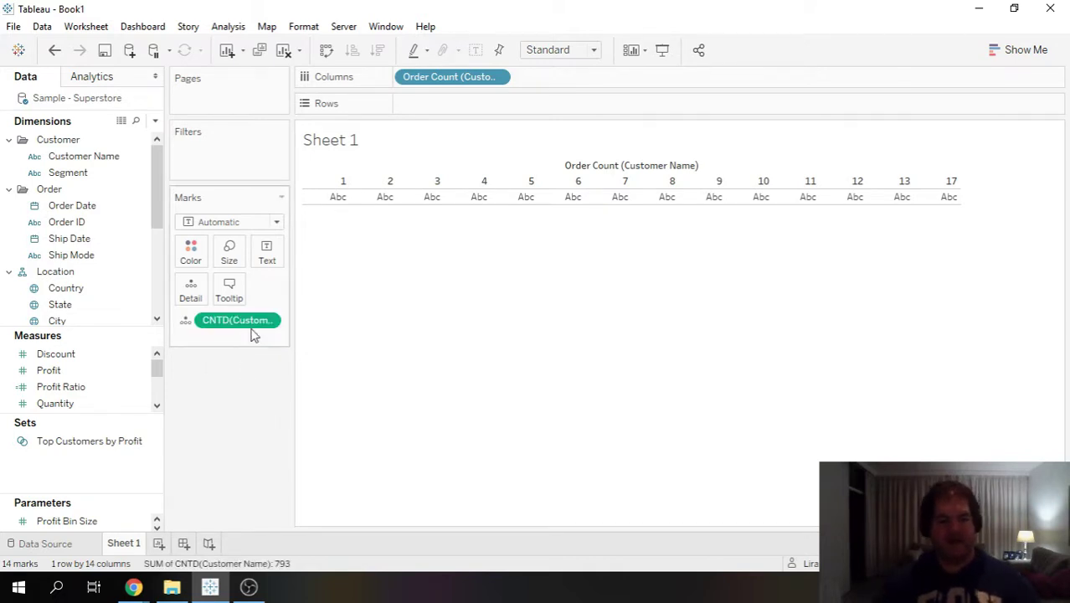
left_click_drag(238, 328, 549, 197)
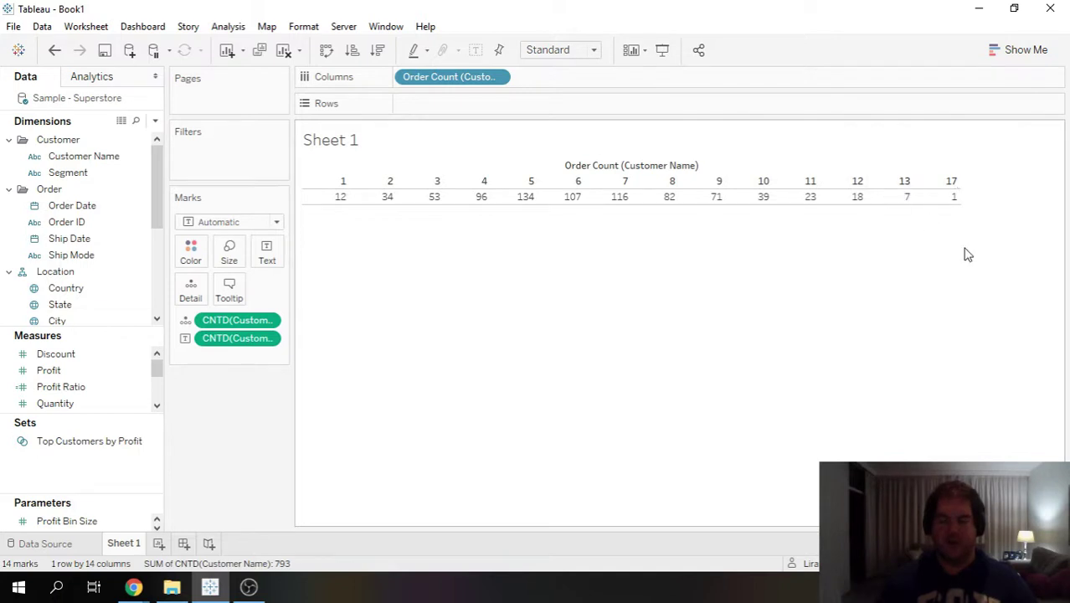
- Turn the table into a bar chart with Order Count (Customer Name) on Columns
left_click(1022, 54)
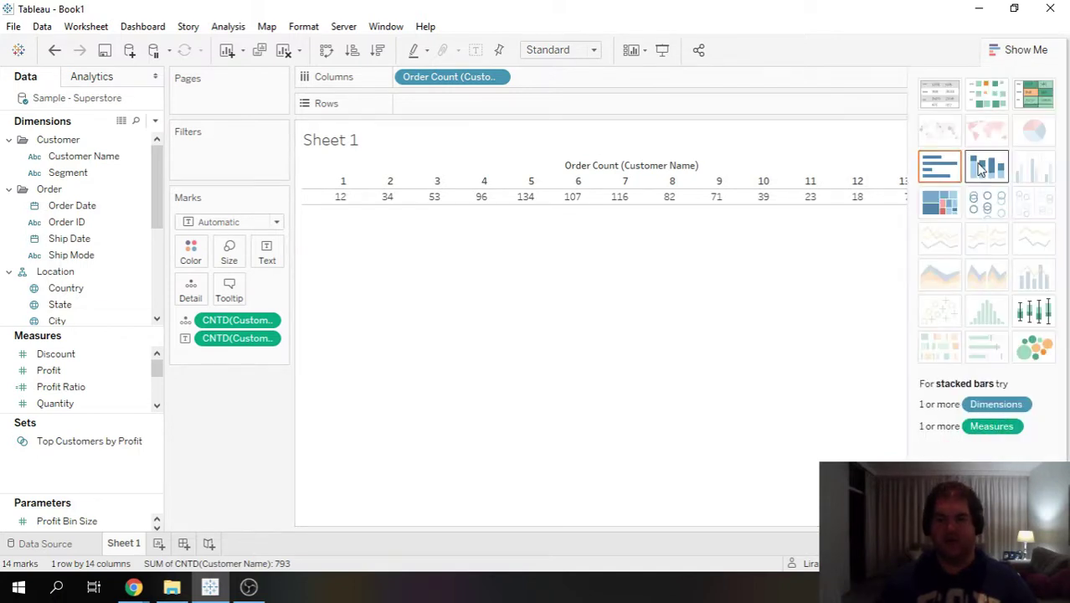
left_click(987, 168)
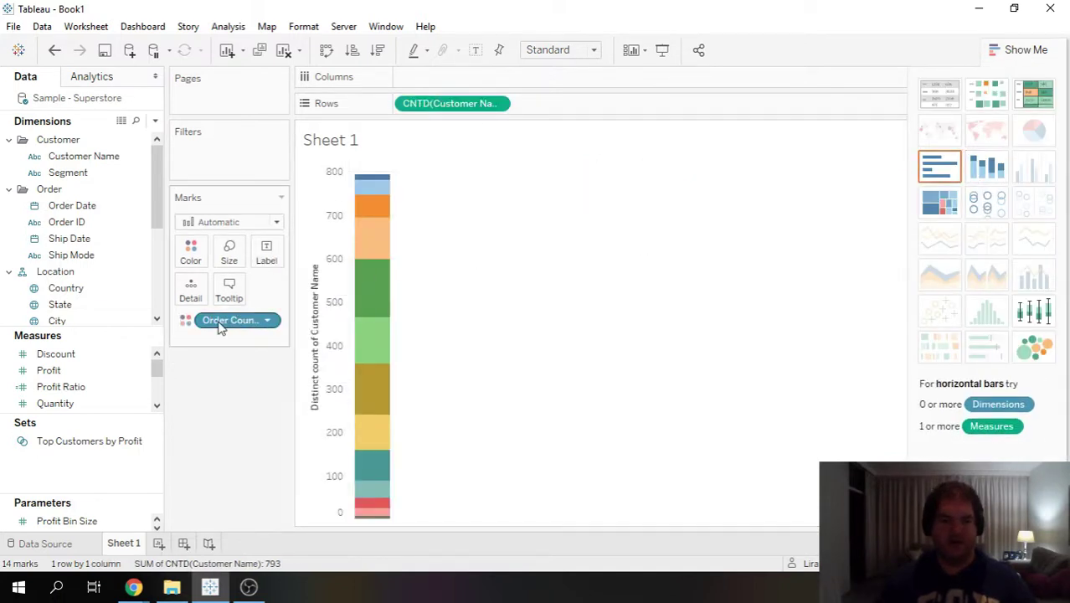
left_click_drag(220, 322, 456, 77)
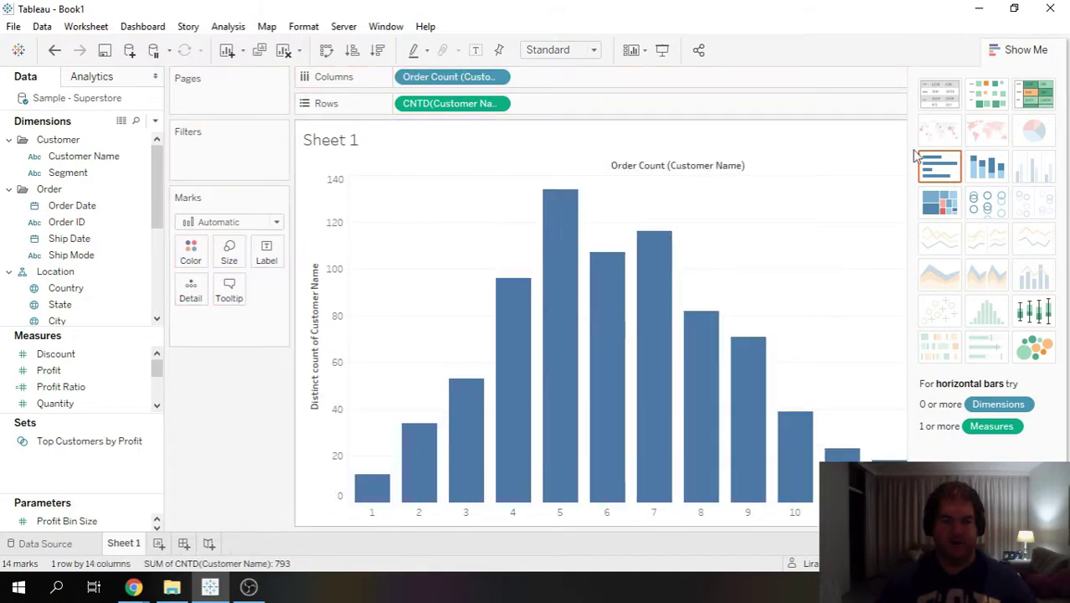
left_click(1027, 52)
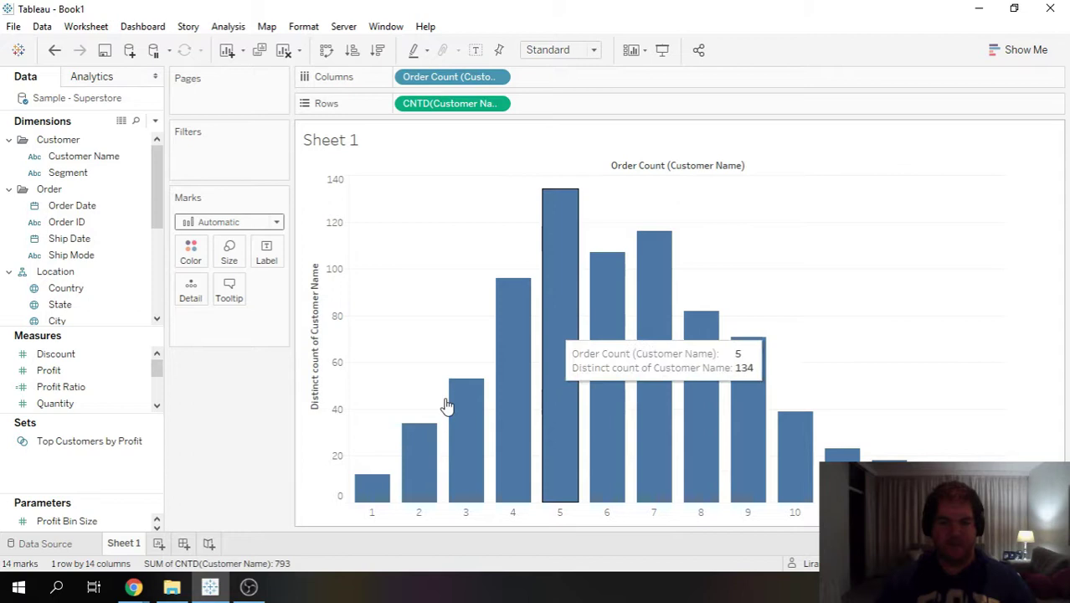
- Show mark labels with the customer count on each bar
left_click(277, 256)
left_click(316, 287)
left_click(213, 490)
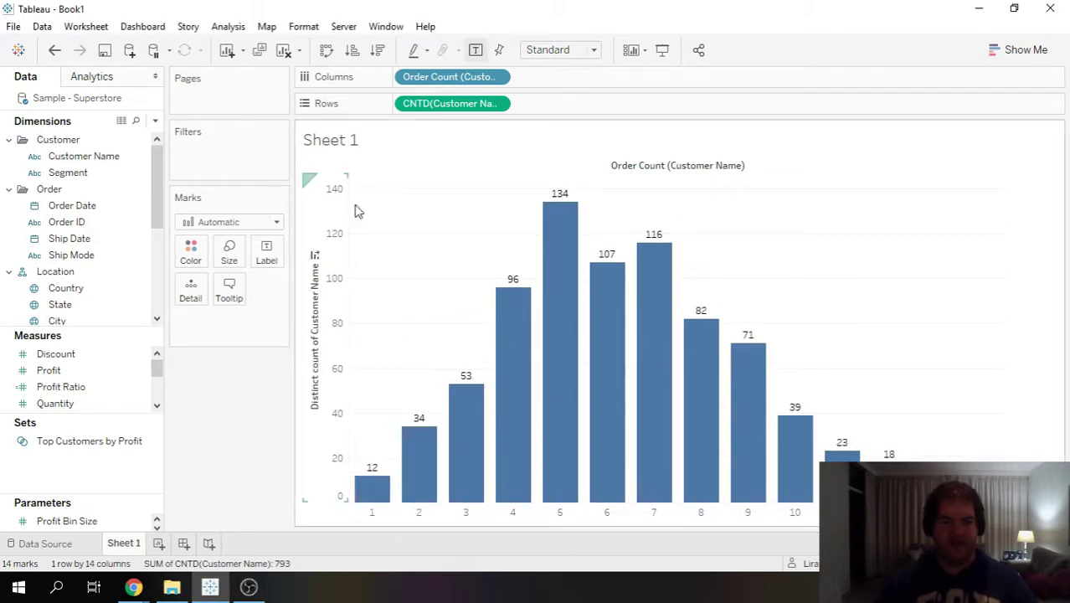
double_click(318, 337)
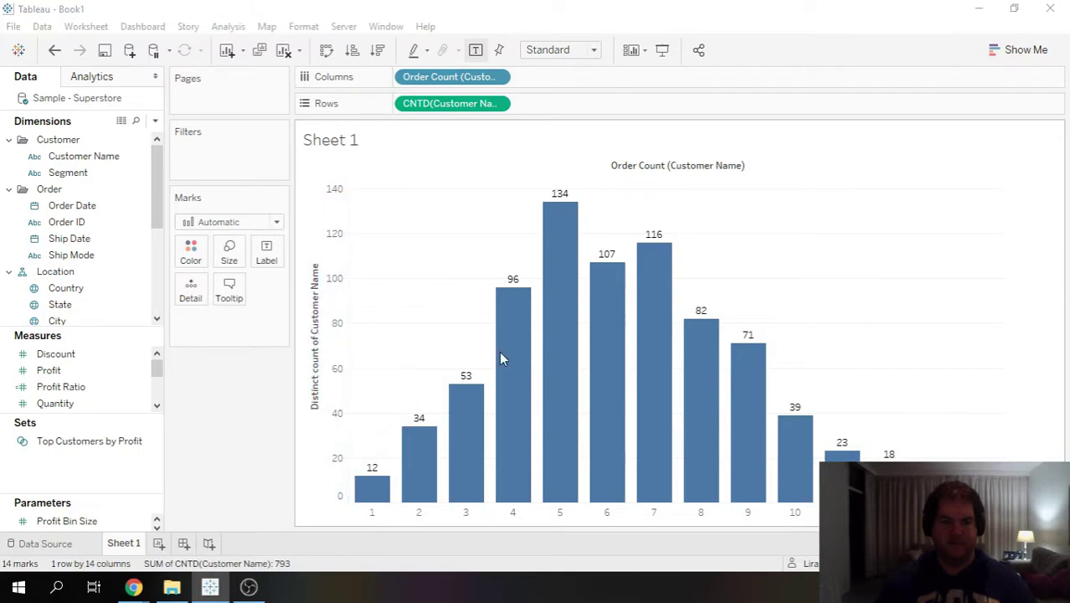
- Clear the vertical axis title and start renaming the sheet to Distribution - Absolute
triple_click(620, 402)
key("BackSpace")
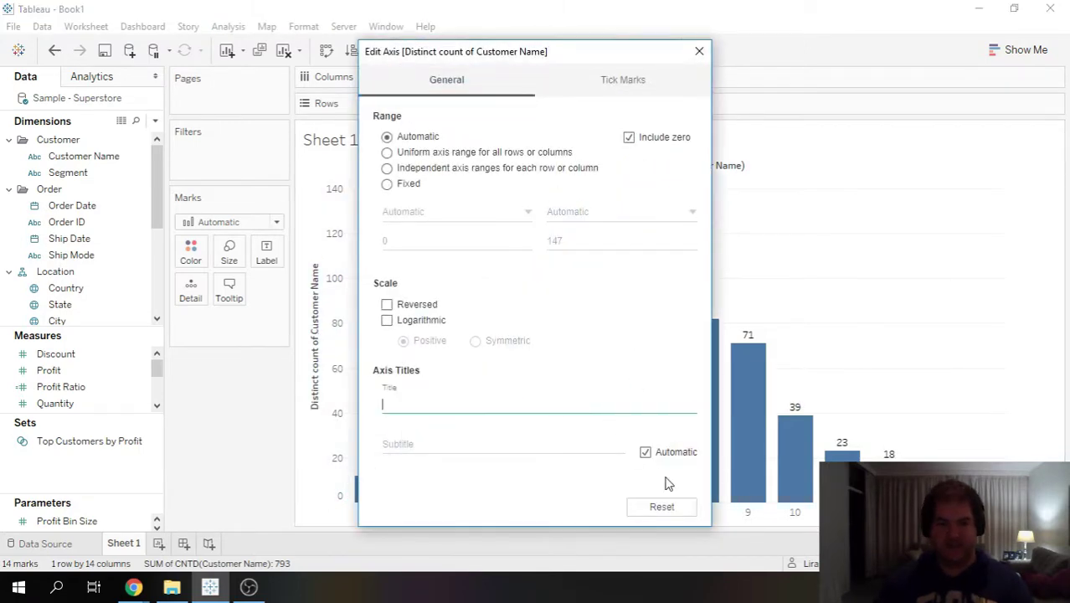
left_click(699, 51)
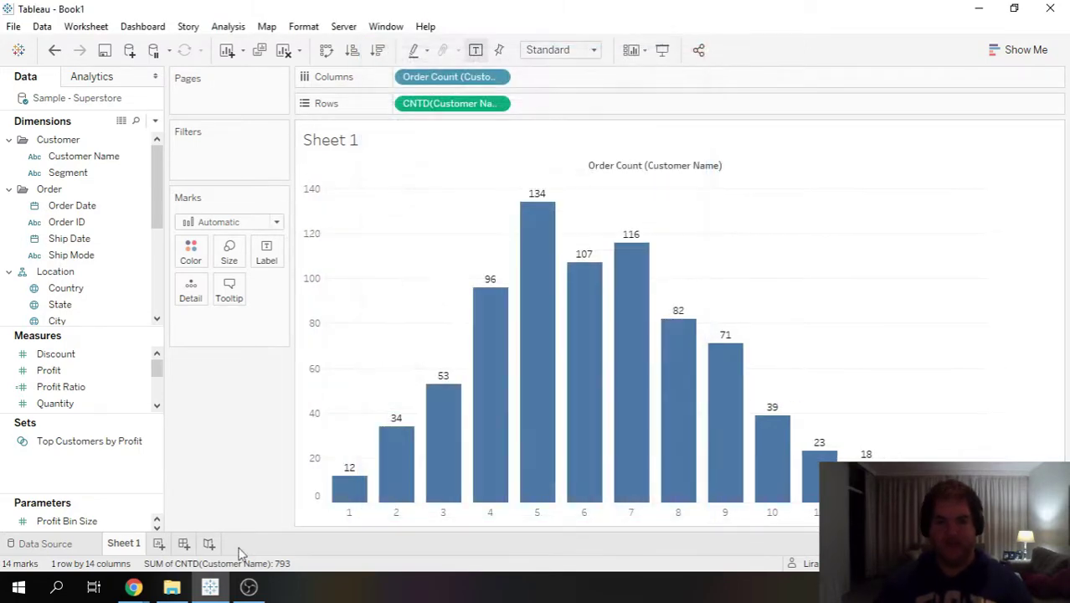
double_click(124, 543)
type("Dist")
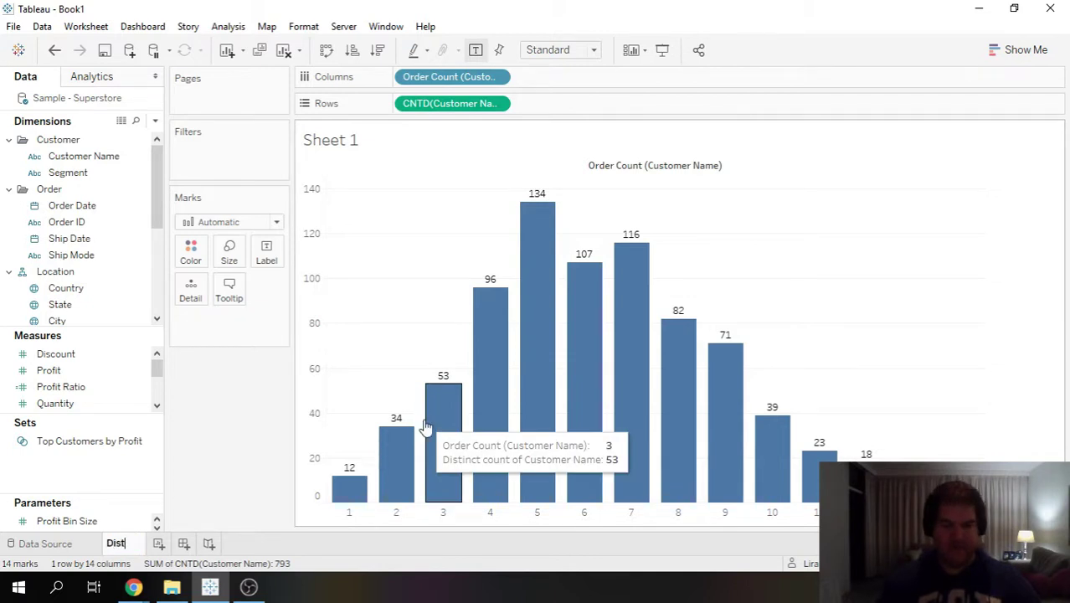
type("ribution - A")
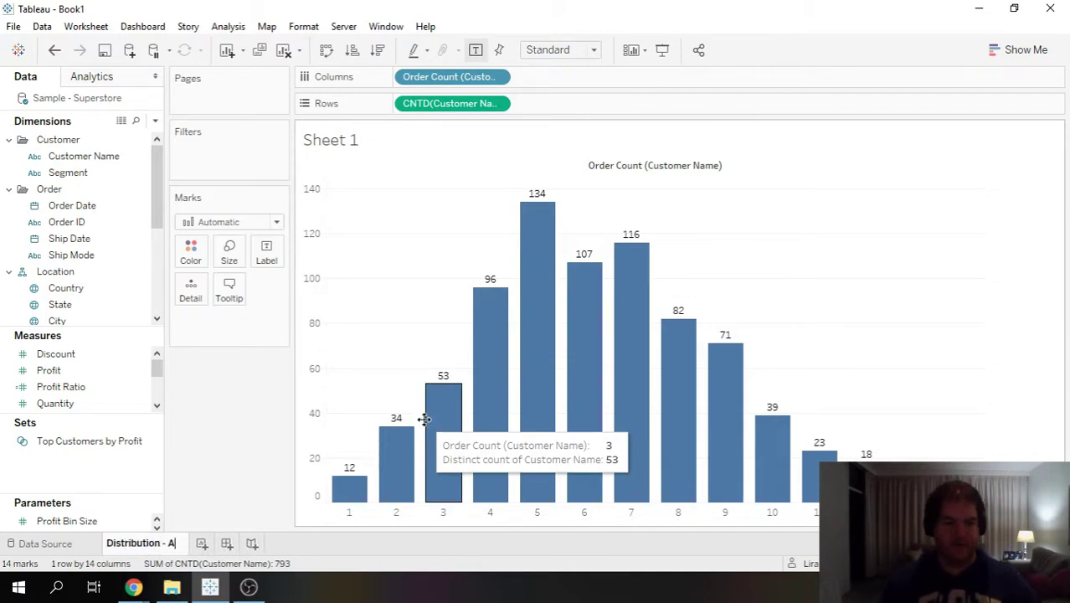
type("bsolute")
- Confirm the sheet name Distribution - Absolute and duplicate the sheet
key("Return")
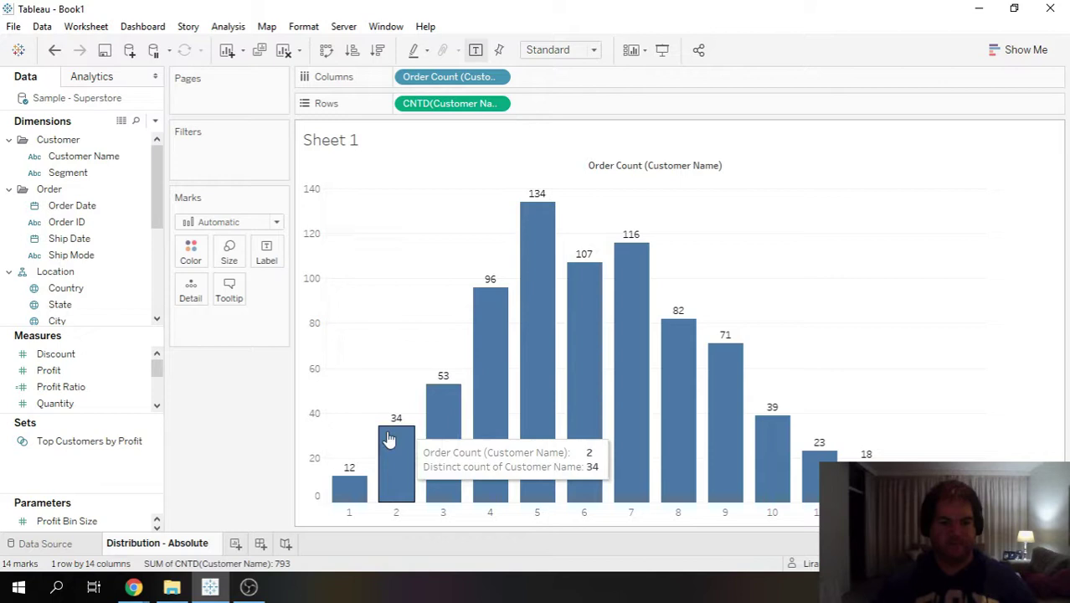
right_click(177, 550)
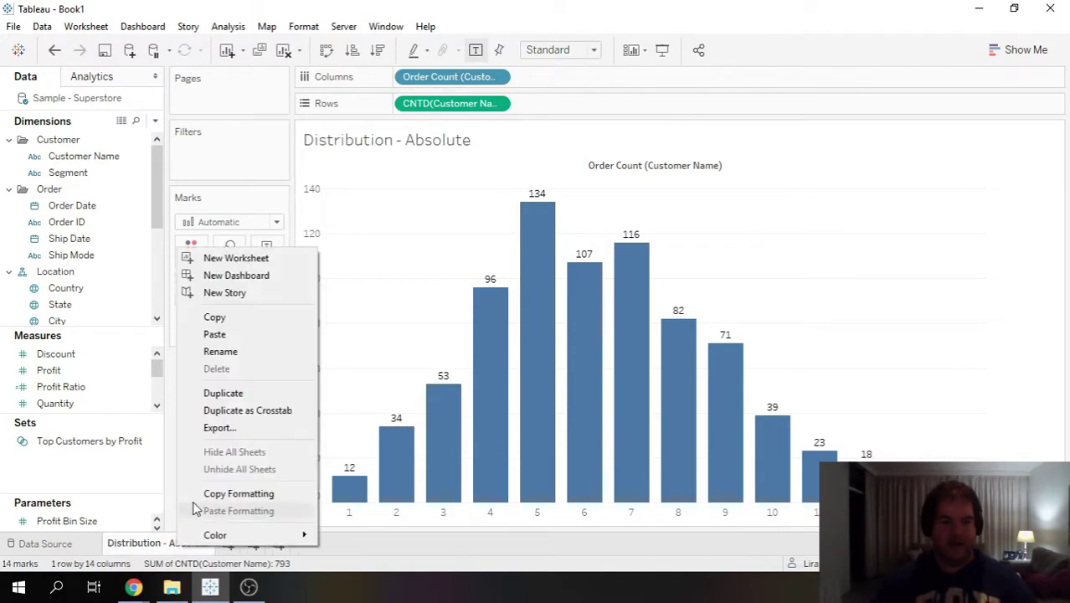
left_click(223, 392)
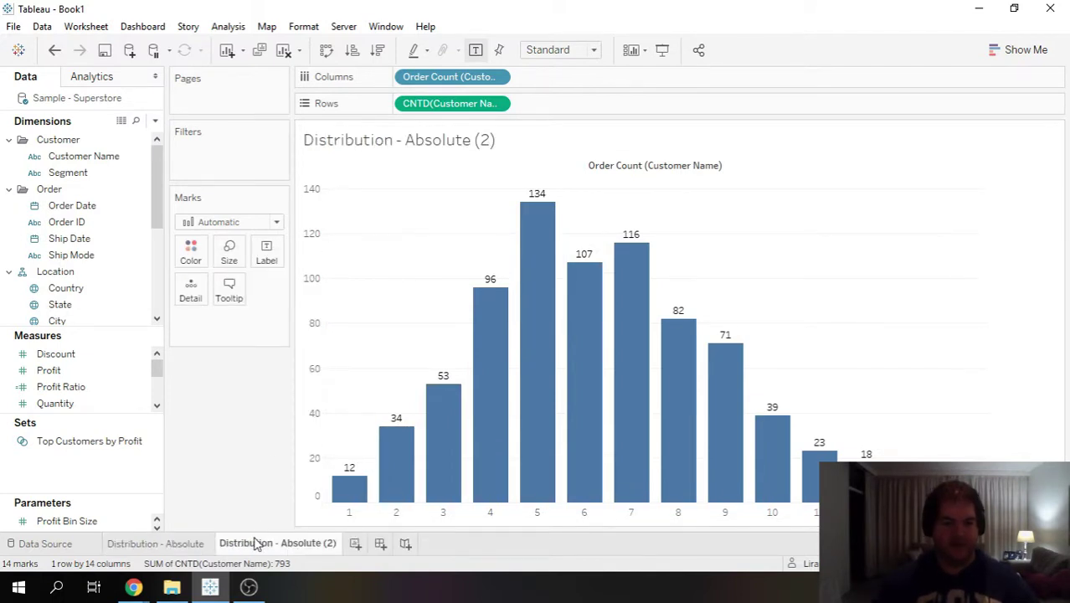
- Rename the duplicate sheet to Distribution - % of total
double_click(283, 545)
left_click_drag(281, 543, 430, 528)
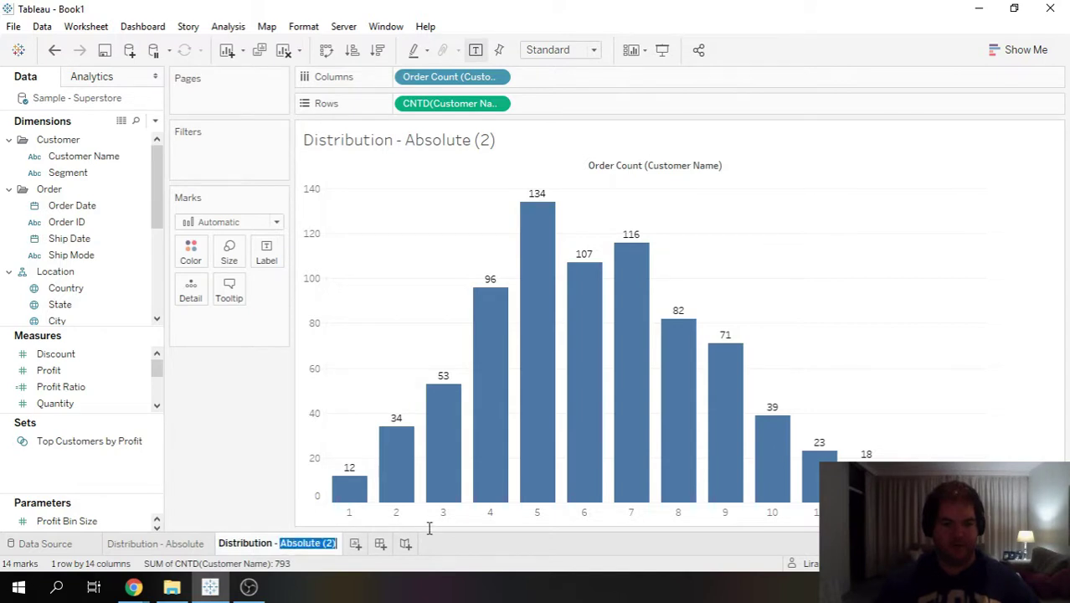
type("% of tota")
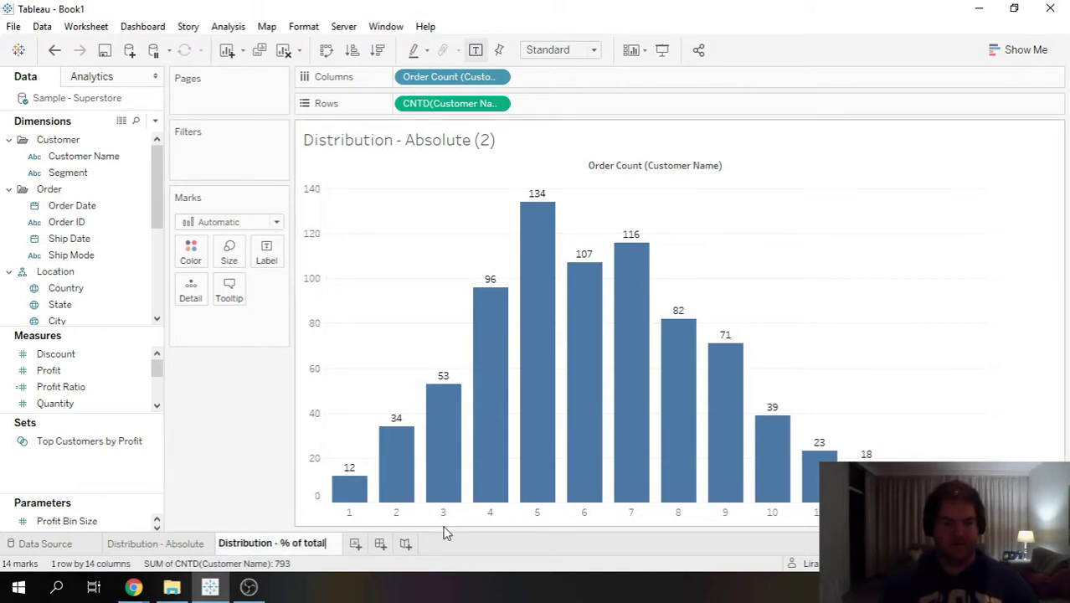
key("Return")
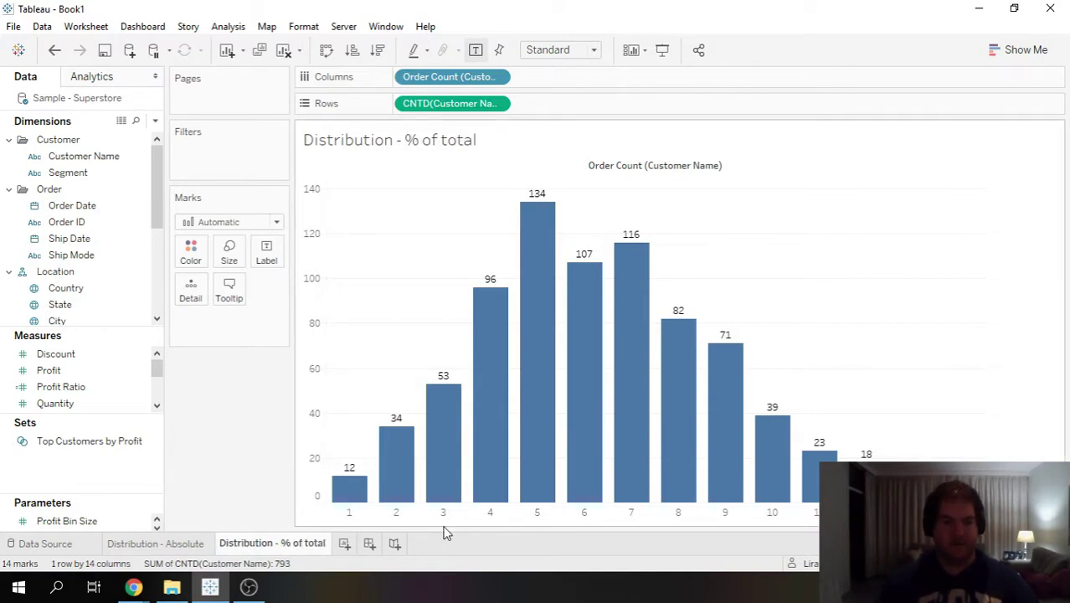
- Turn the customer count measure into a Percent of Total table calculation
left_click(497, 105)
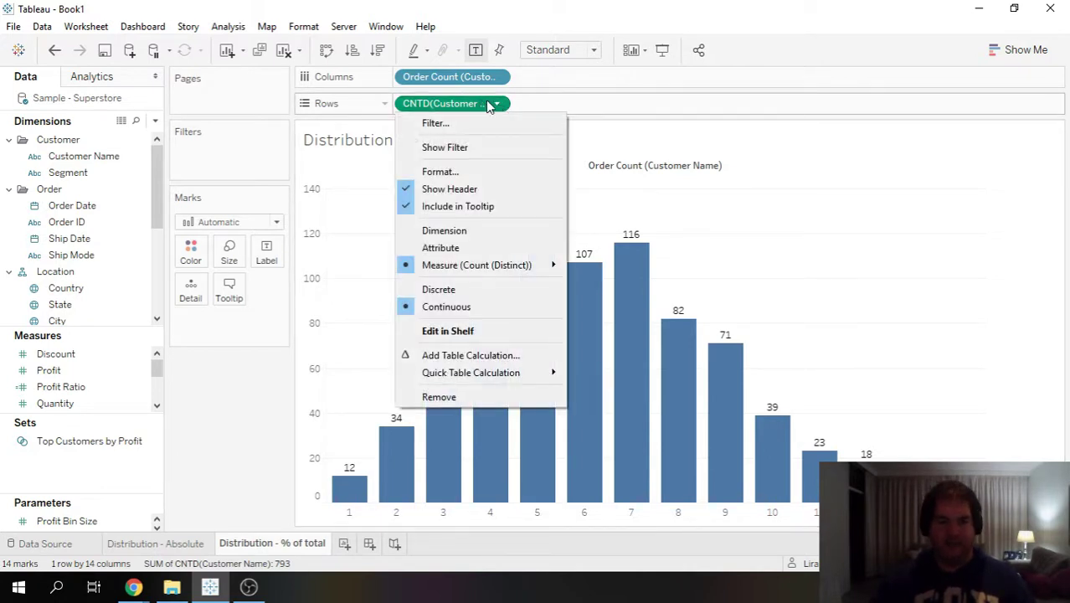
left_click(526, 351)
left_click(531, 327)
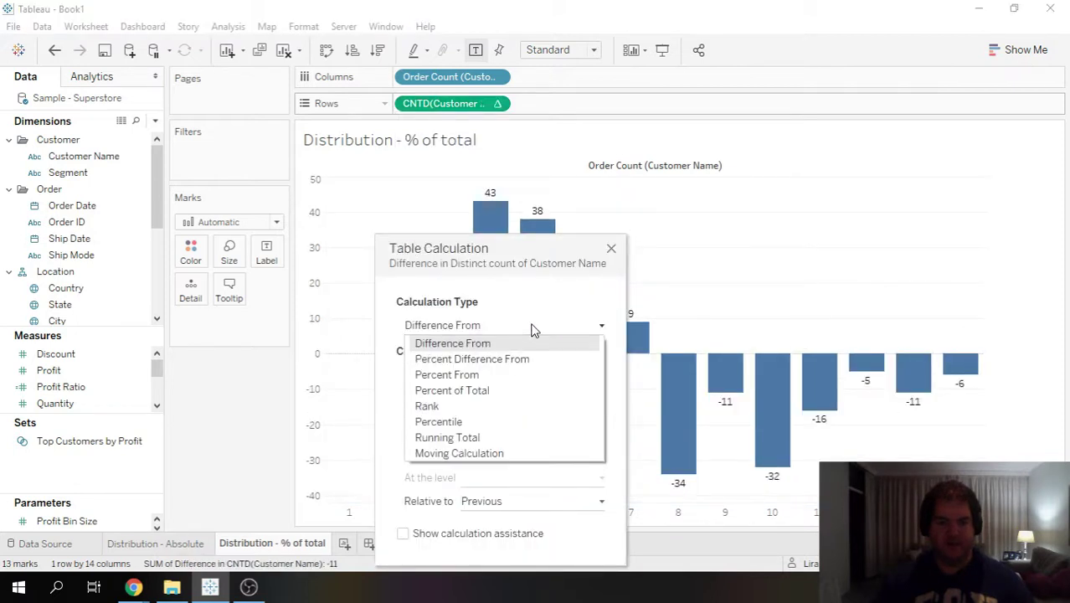
left_click(515, 391)
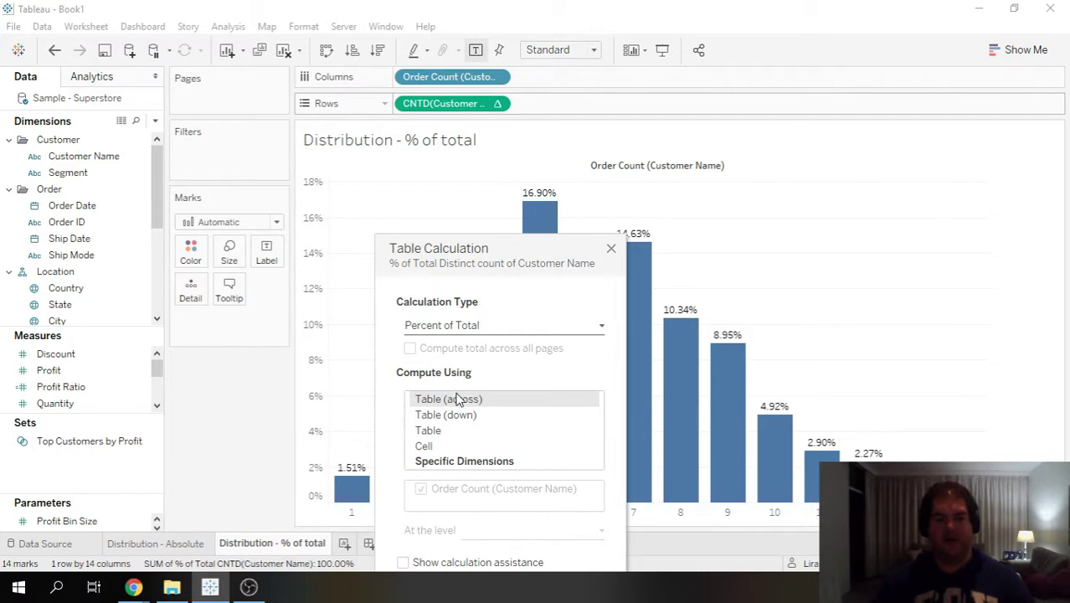
left_click(612, 250)
- Hide the Order Count column field label on both the % of total and Absolute sheets
right_click(661, 171)
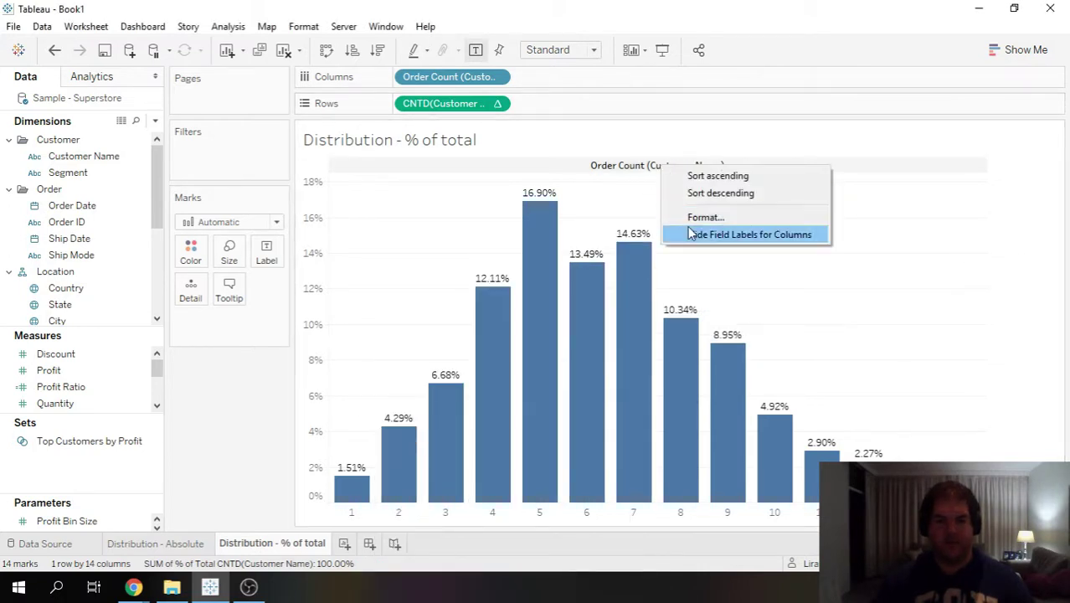
left_click(719, 236)
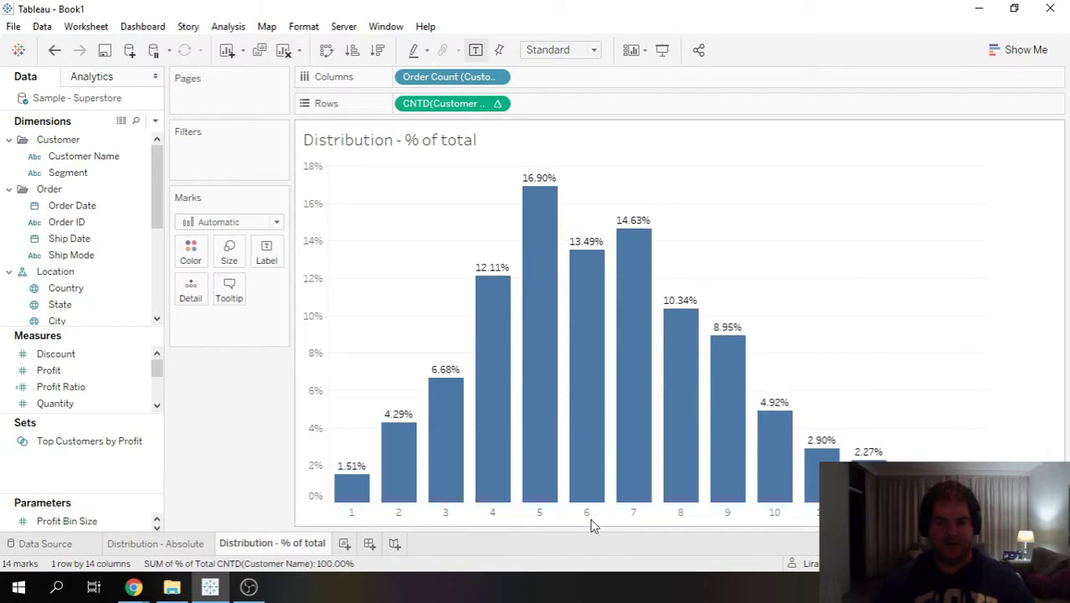
left_click(166, 545)
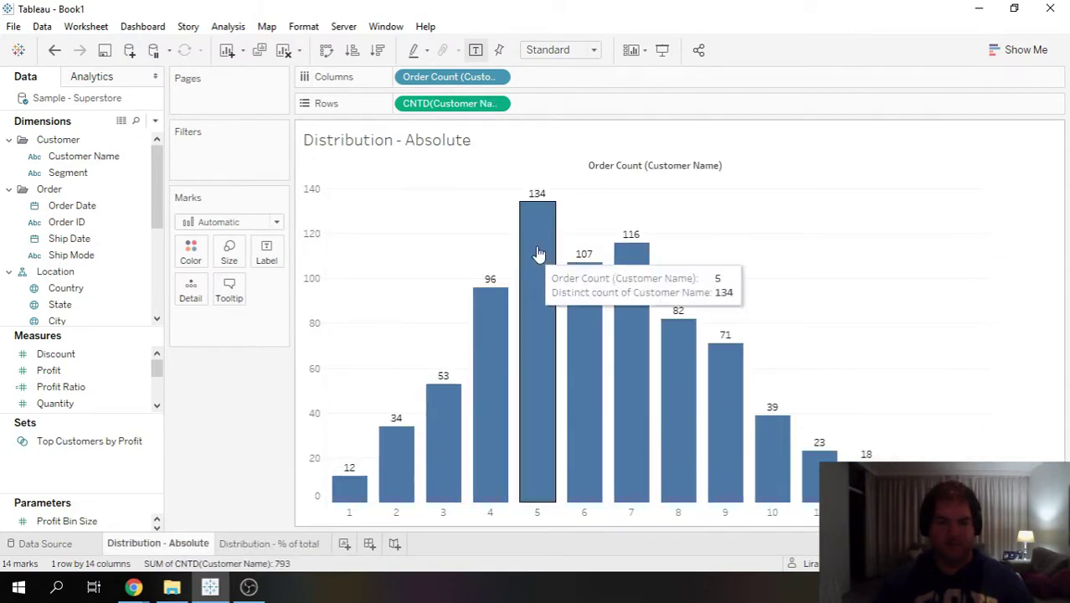
right_click(624, 170)
left_click(670, 239)
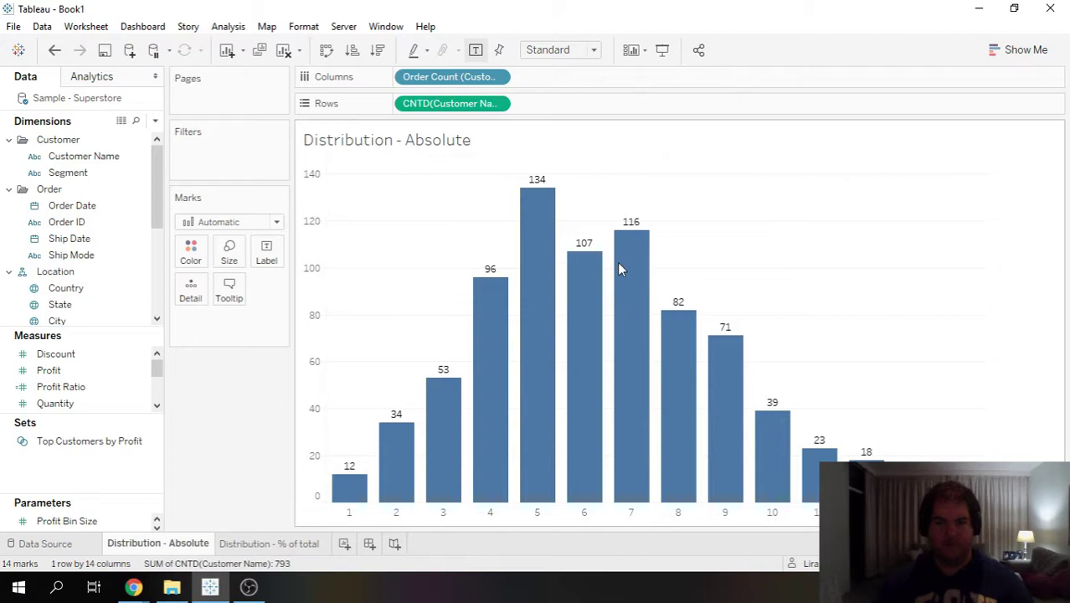
left_click(268, 544)
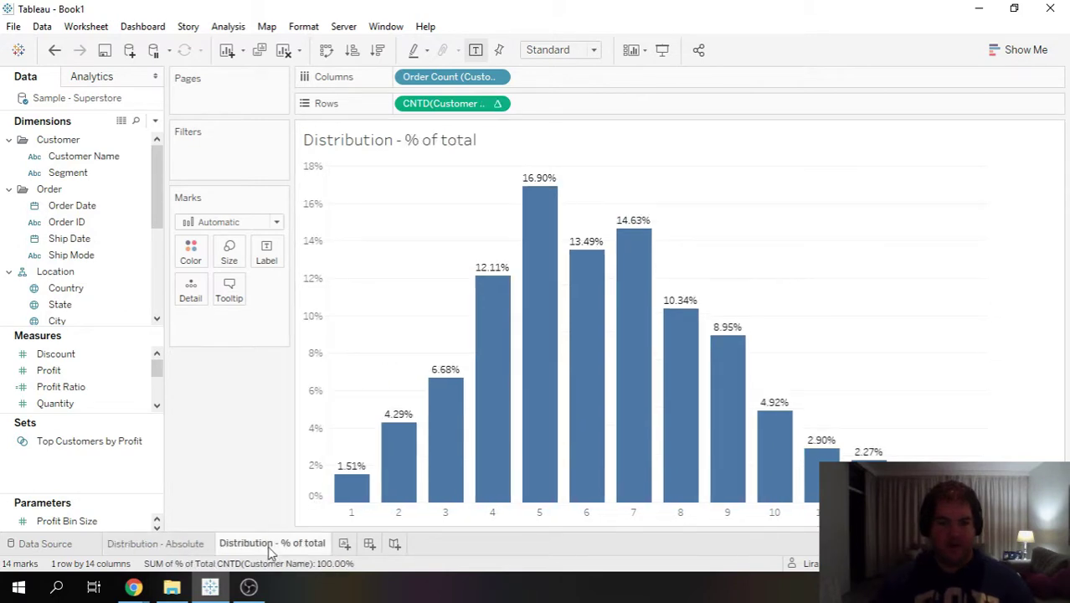
- Format the percent-of-total bar labels as percentages with 1 decimal place, e.g. 16.9%
right_click(453, 104)
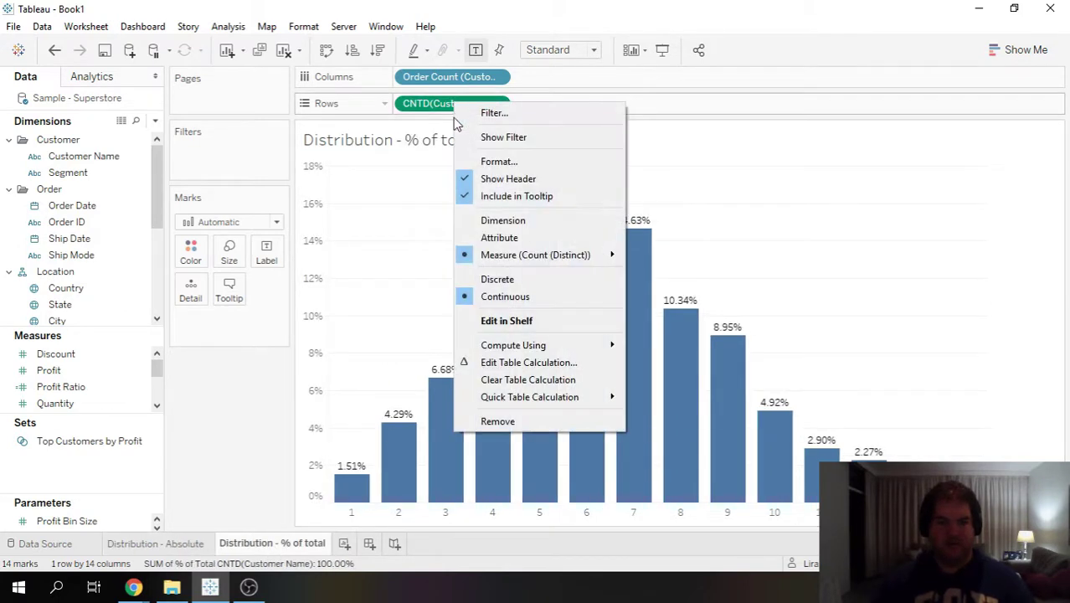
left_click(497, 161)
left_click(122, 221)
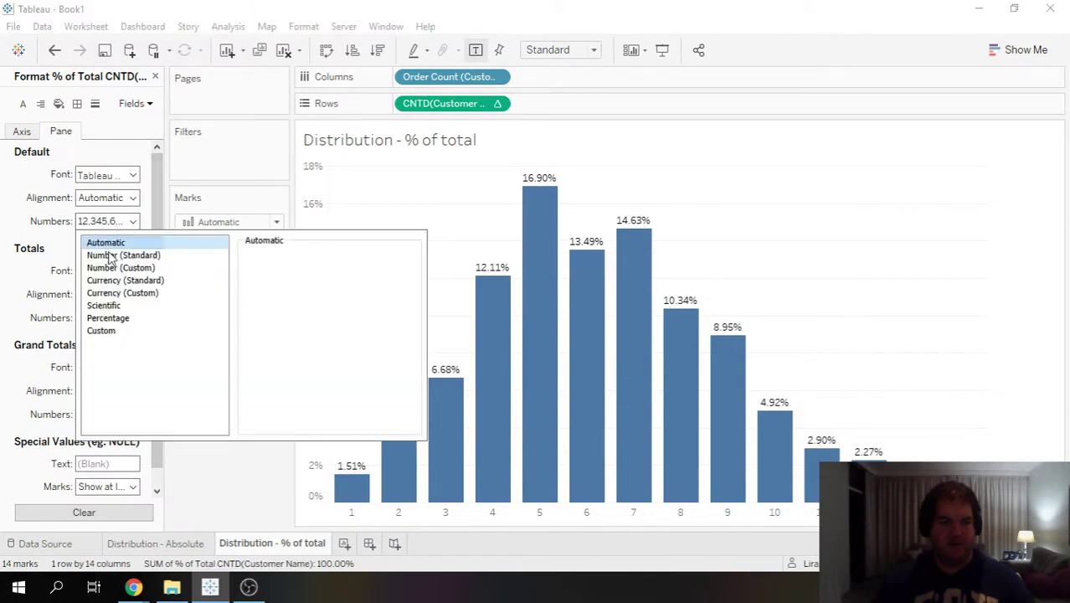
left_click(178, 322)
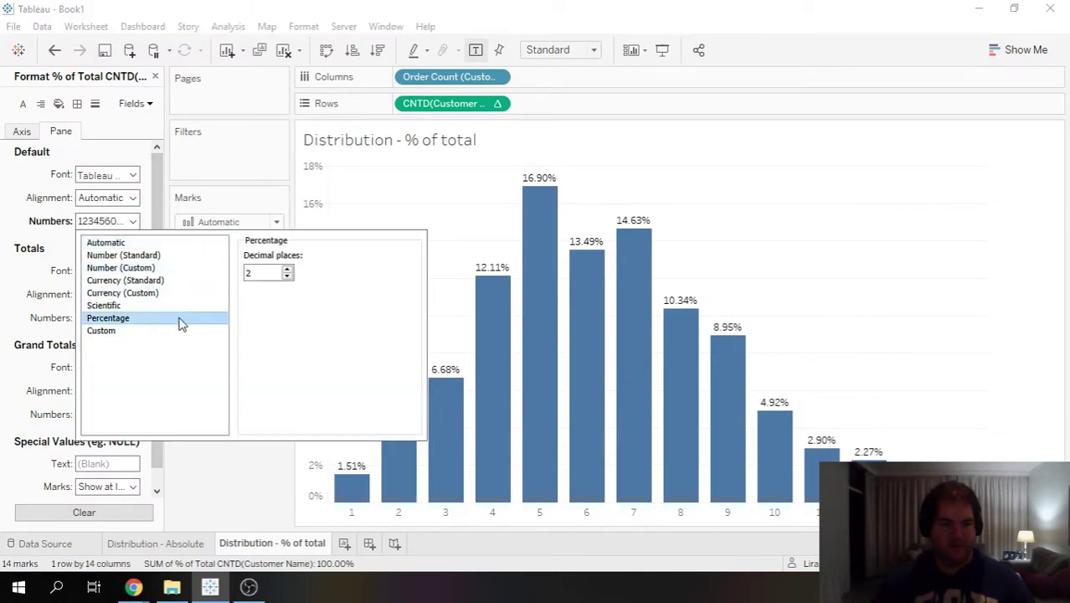
left_click(287, 277)
left_click(287, 277)
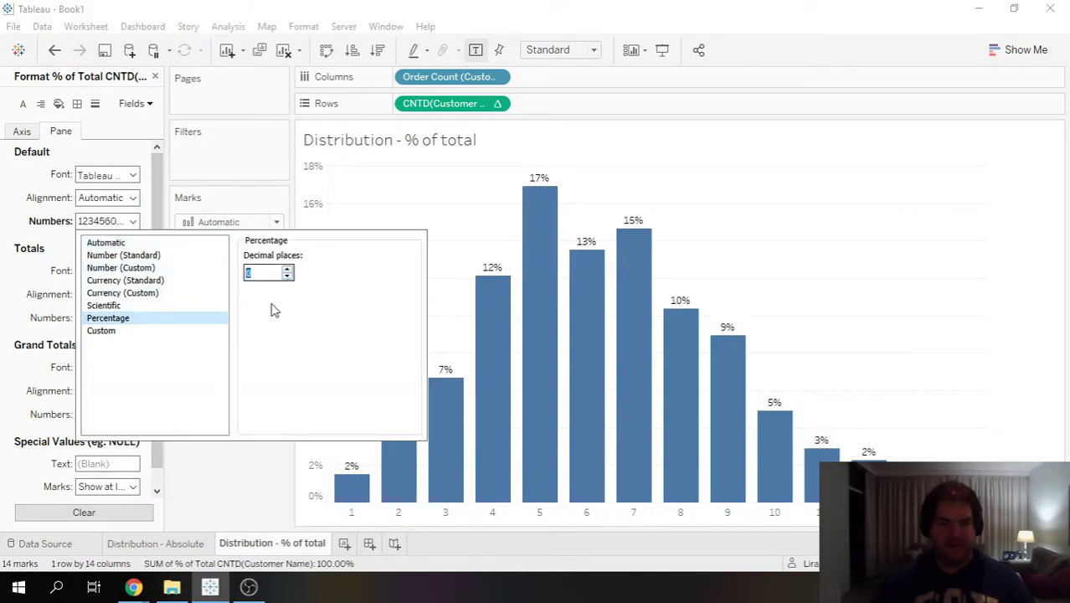
left_click(183, 523)
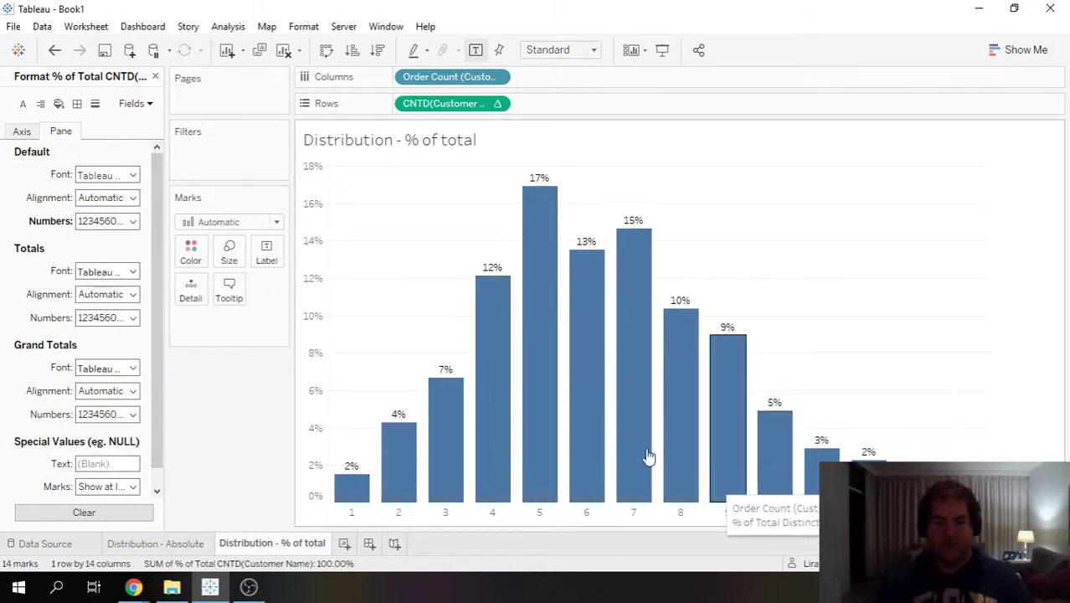
left_click(126, 222)
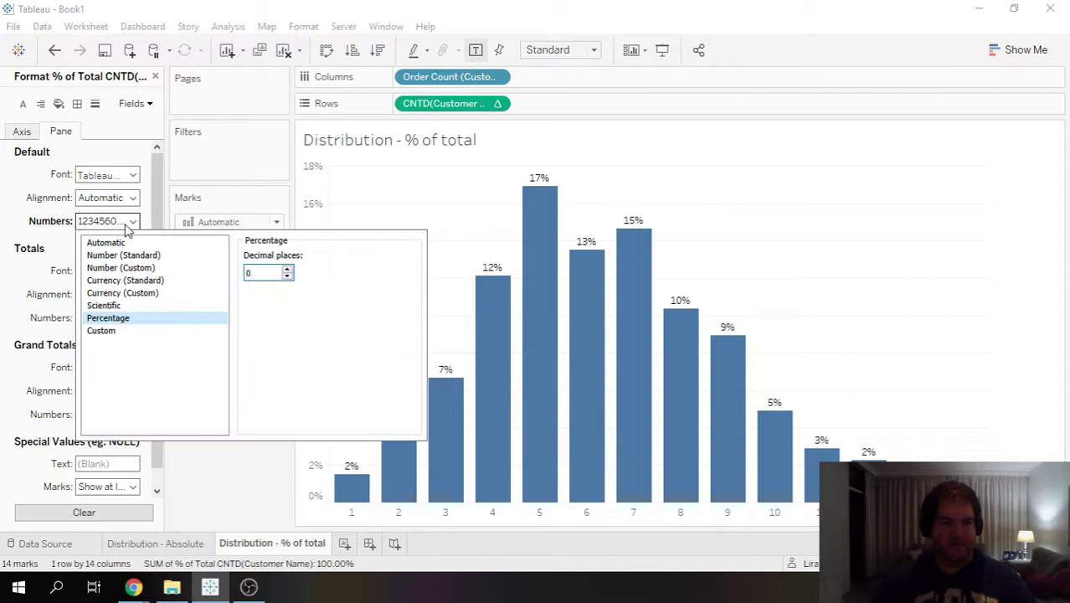
left_click(288, 271)
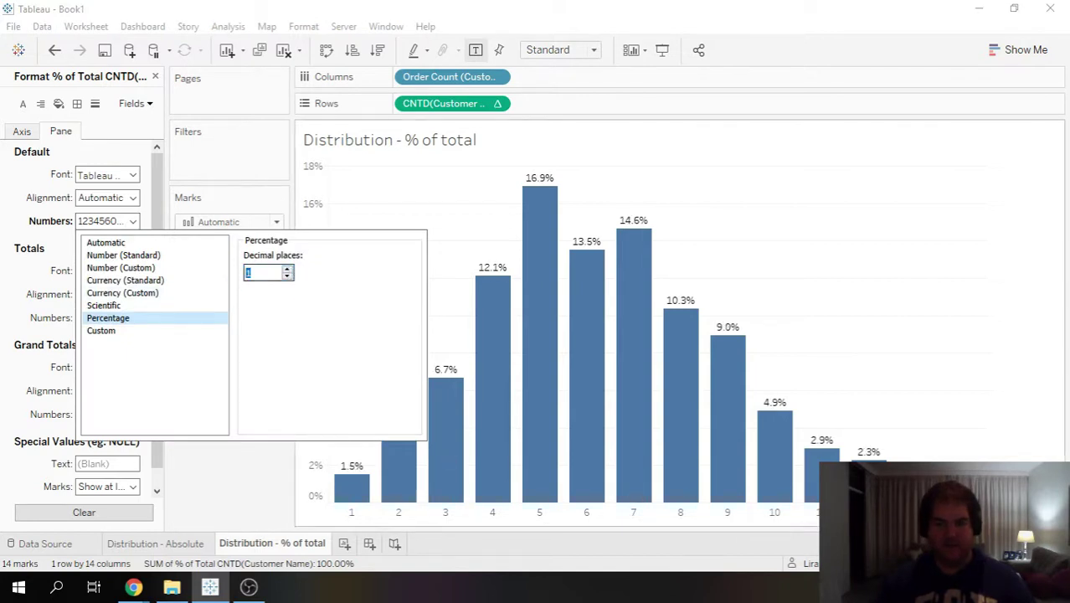
left_click(227, 473)
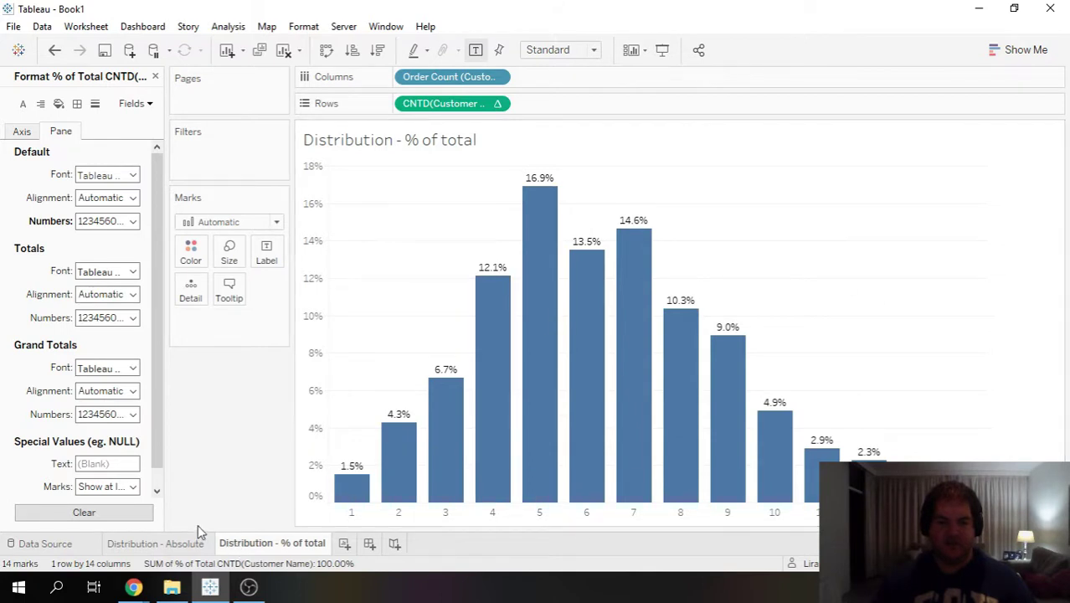
left_click(155, 77)
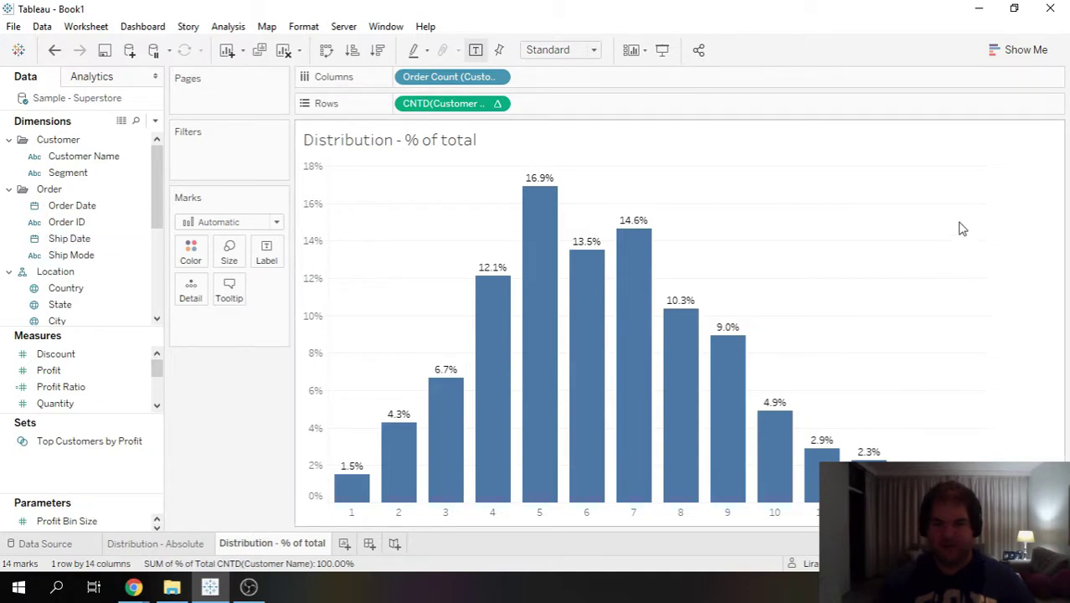
left_click_drag(961, 170, 335, 508)
mouse_move(536, 343)
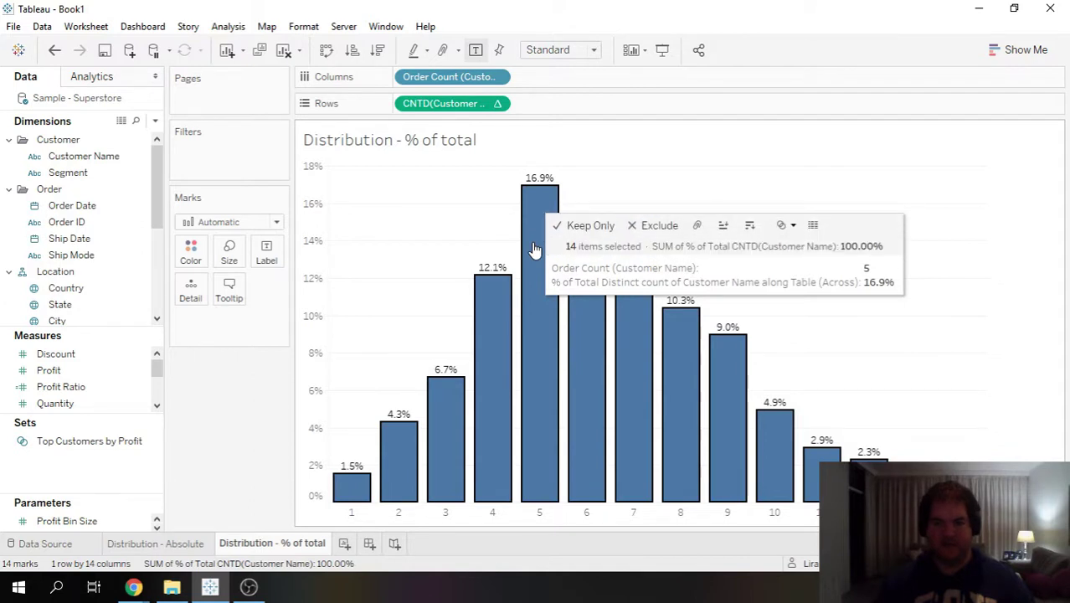
left_click(1005, 343)
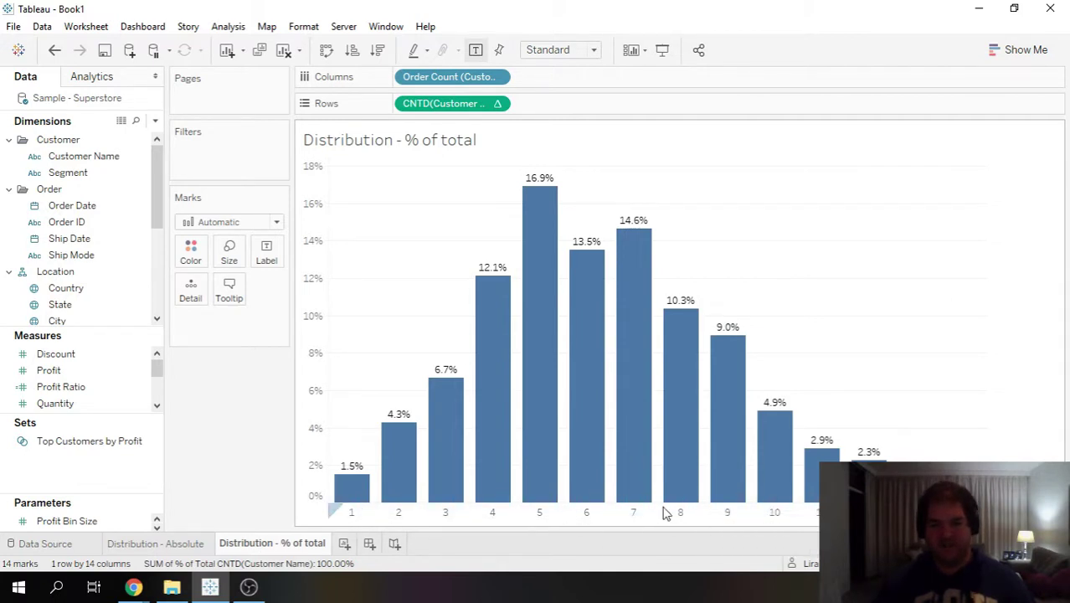
right_click(428, 143)
left_click(401, 248)
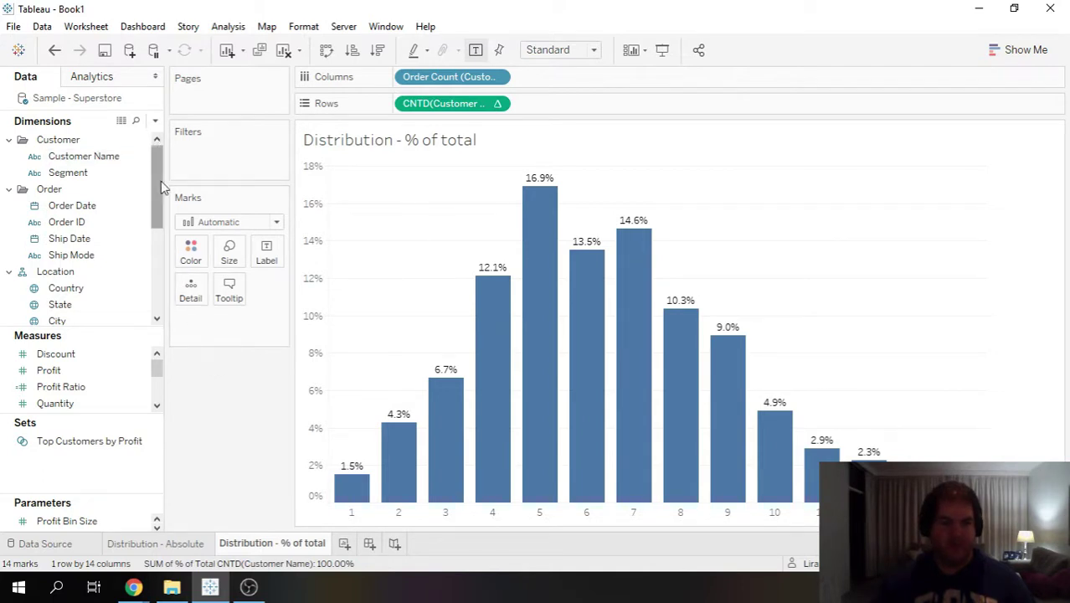
- Create calculated field First Order Data (Customer Name) as {FIXED [Customer Name]: min([Order Date])}
left_click(155, 123)
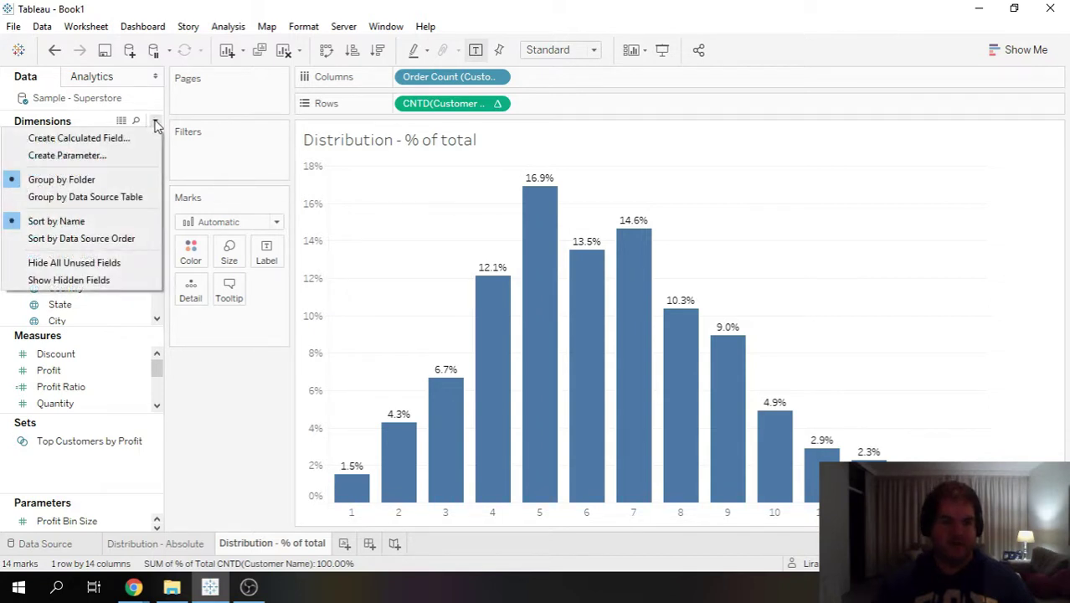
left_click(104, 139)
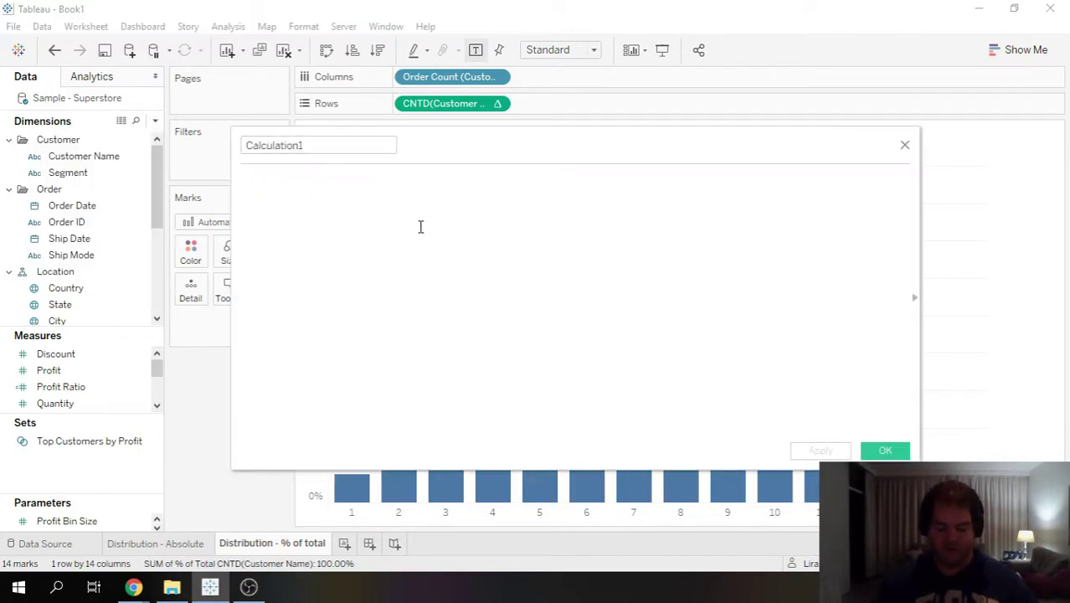
type("{FIXED ")
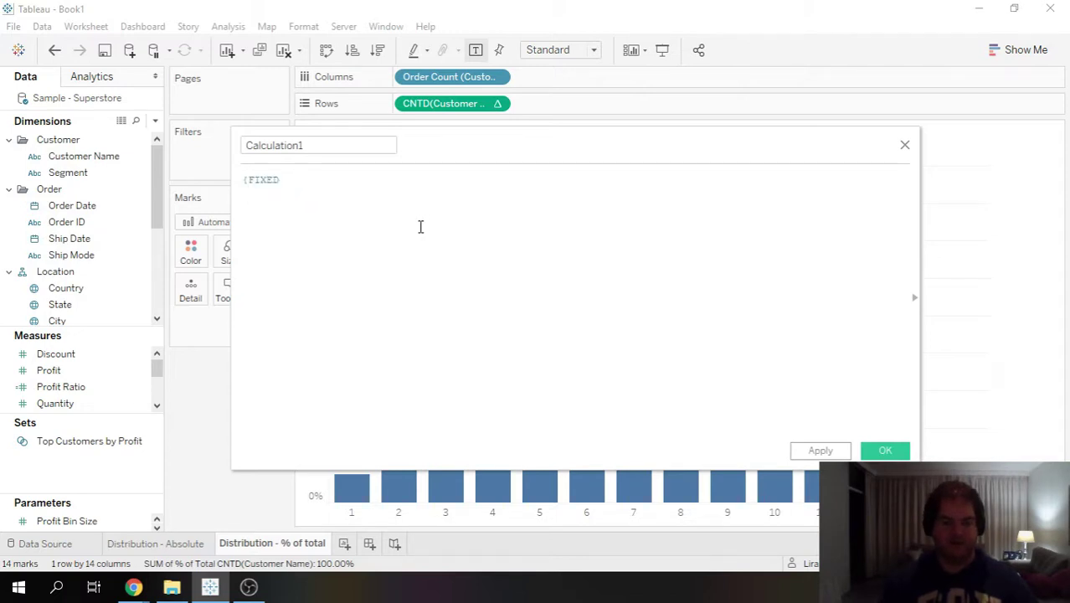
type("cu")
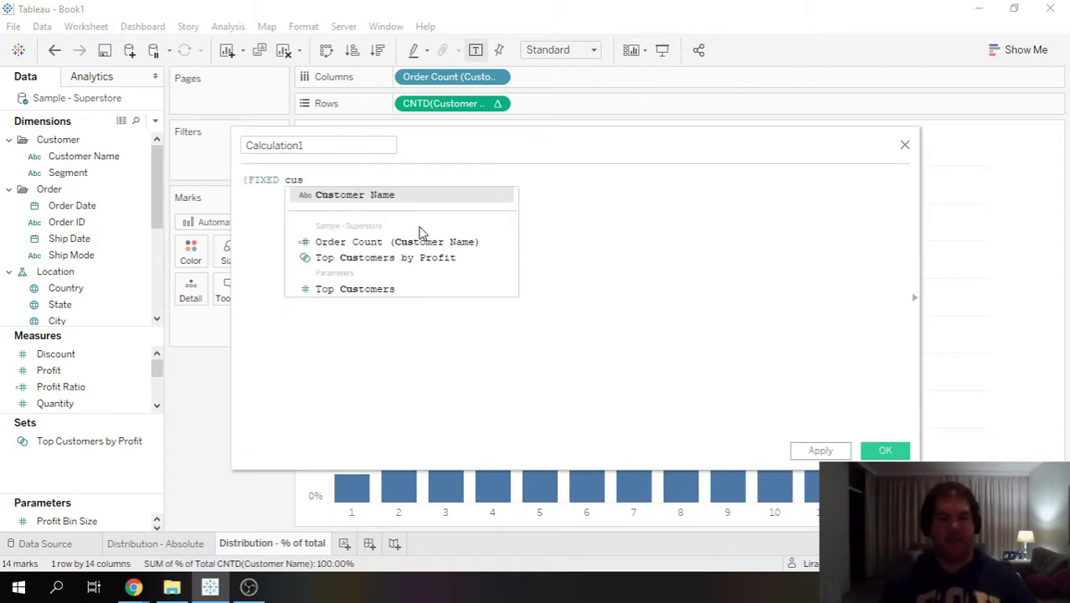
type("s")
key("Return")
type(": ")
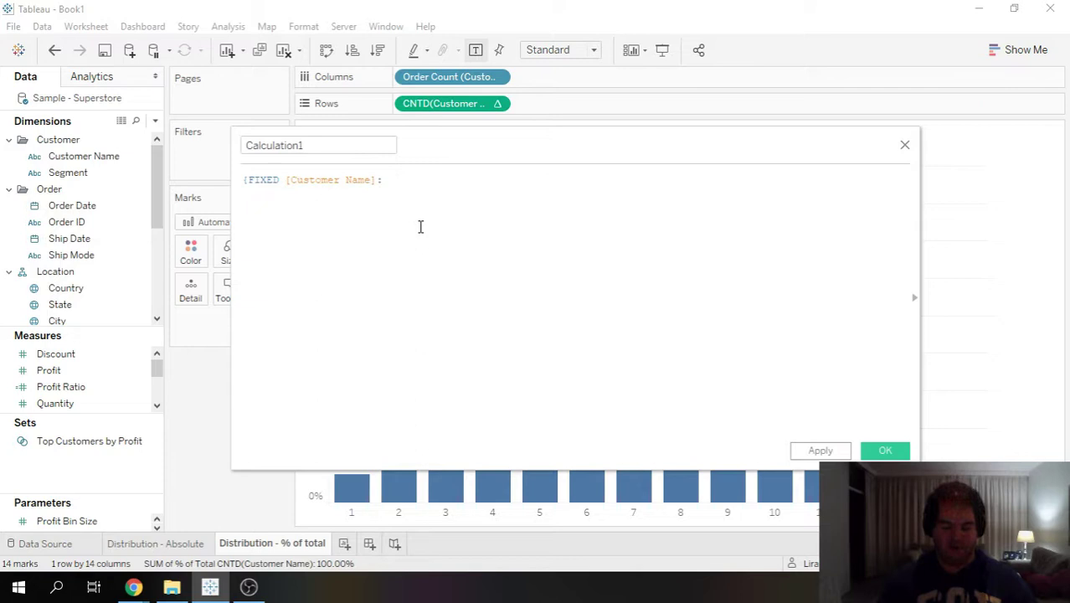
type("min(ord")
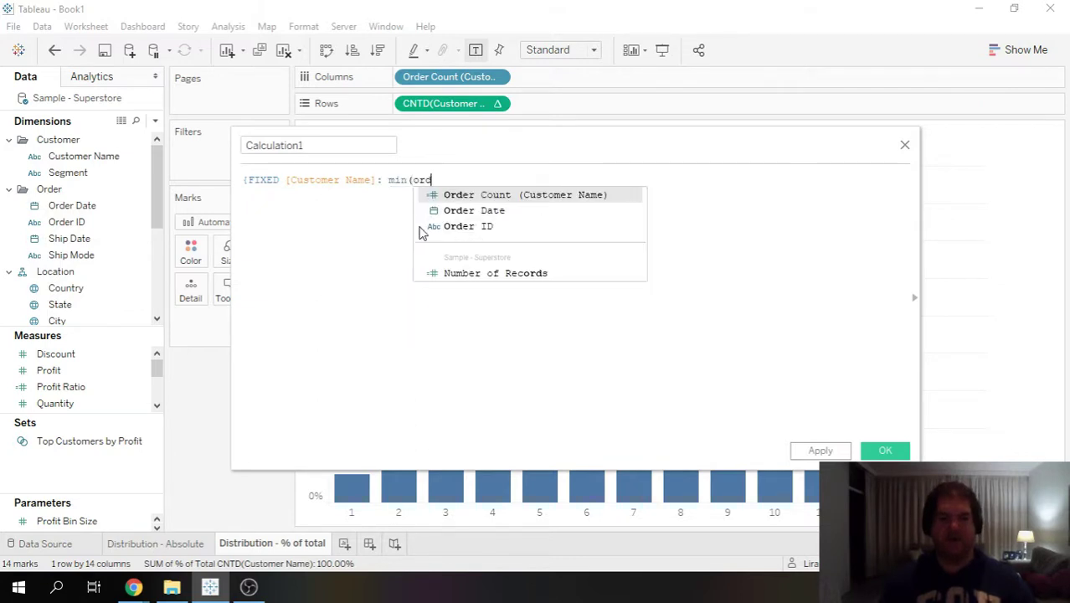
key("Down")
key("Return")
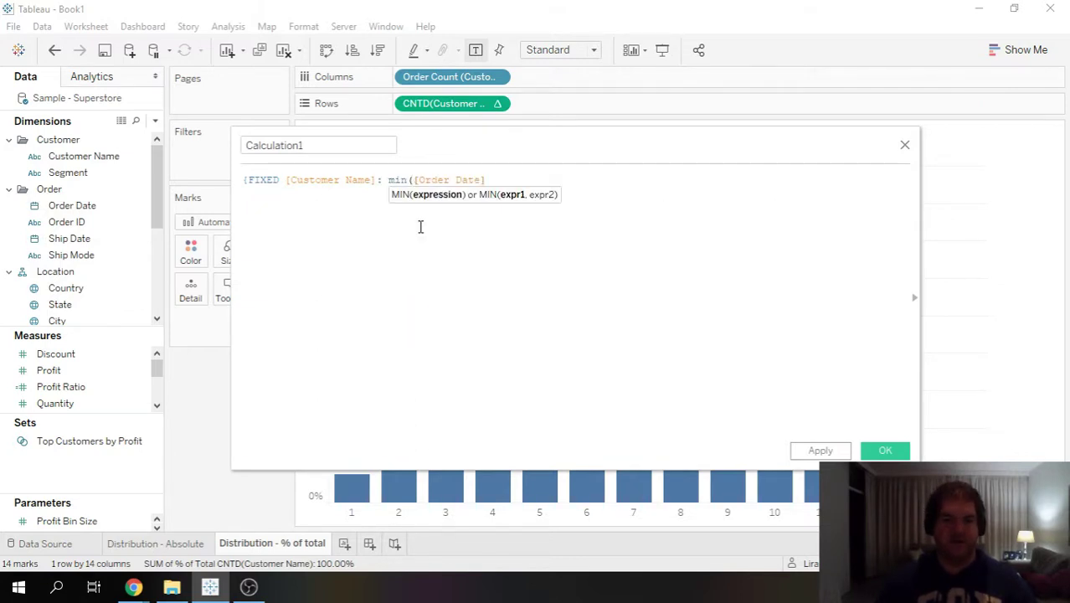
type(")")
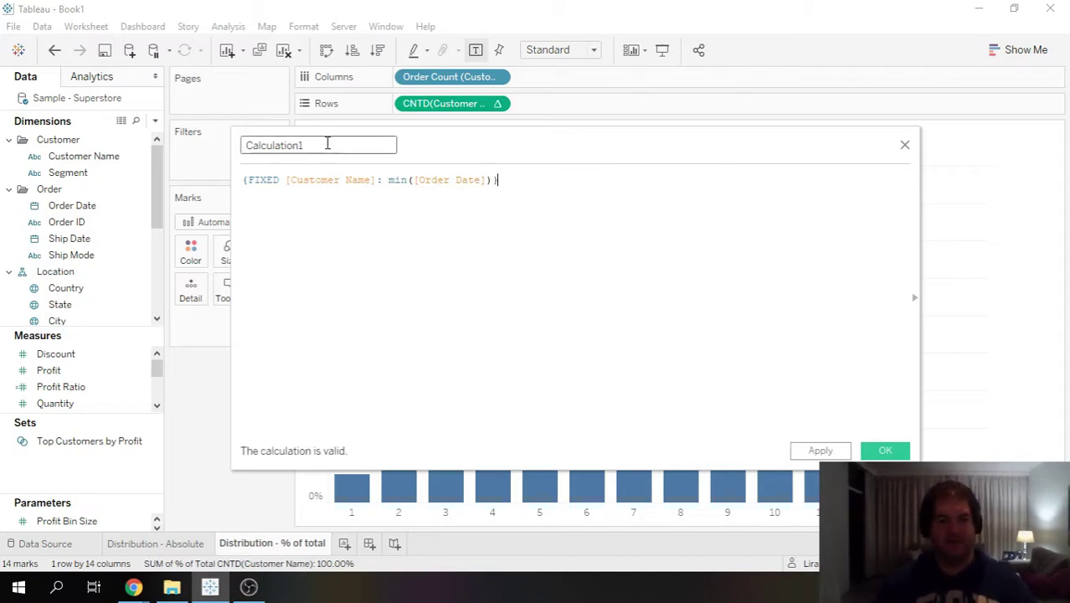
double_click(328, 144)
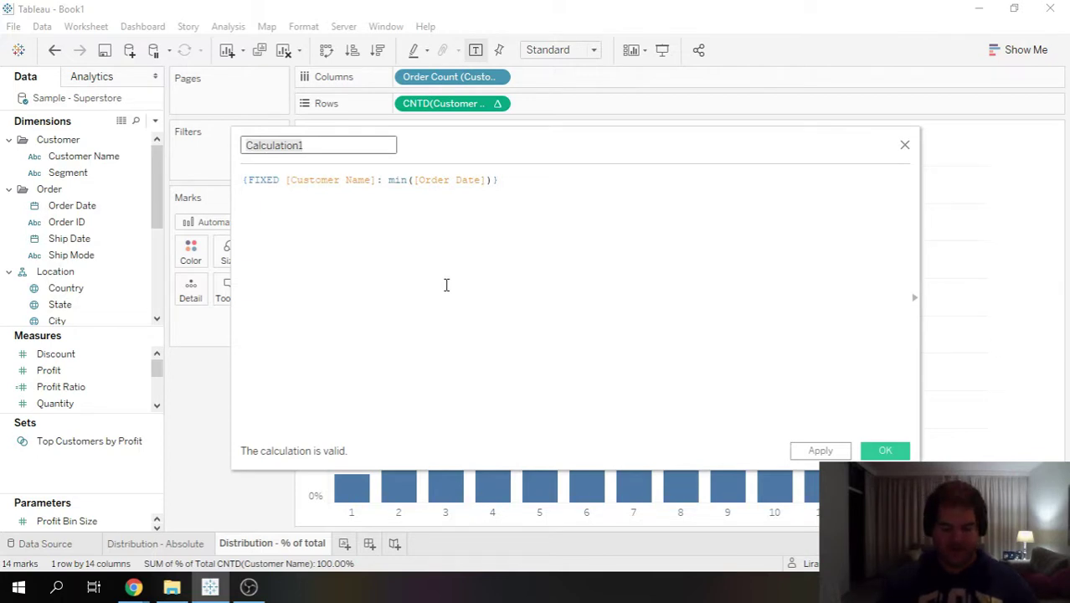
type("First Order Data (Customer")
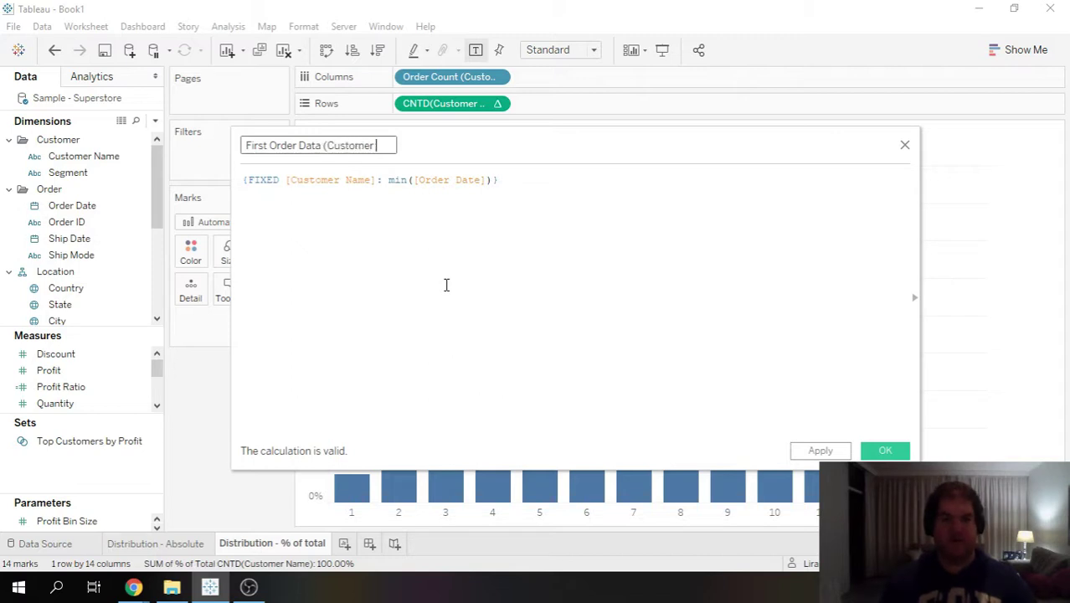
type("Name)")
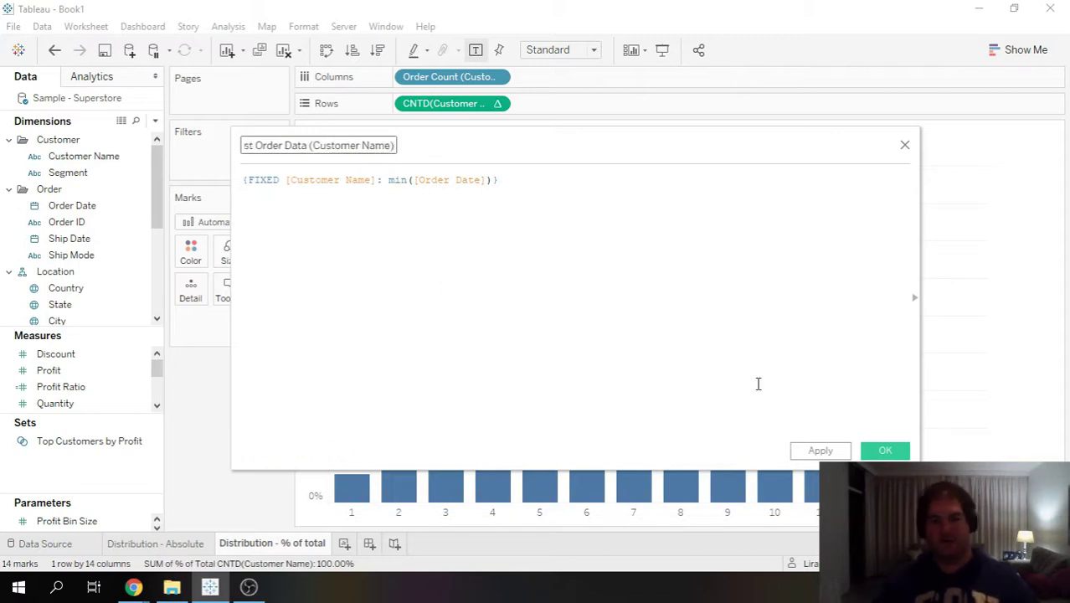
left_click(886, 451)
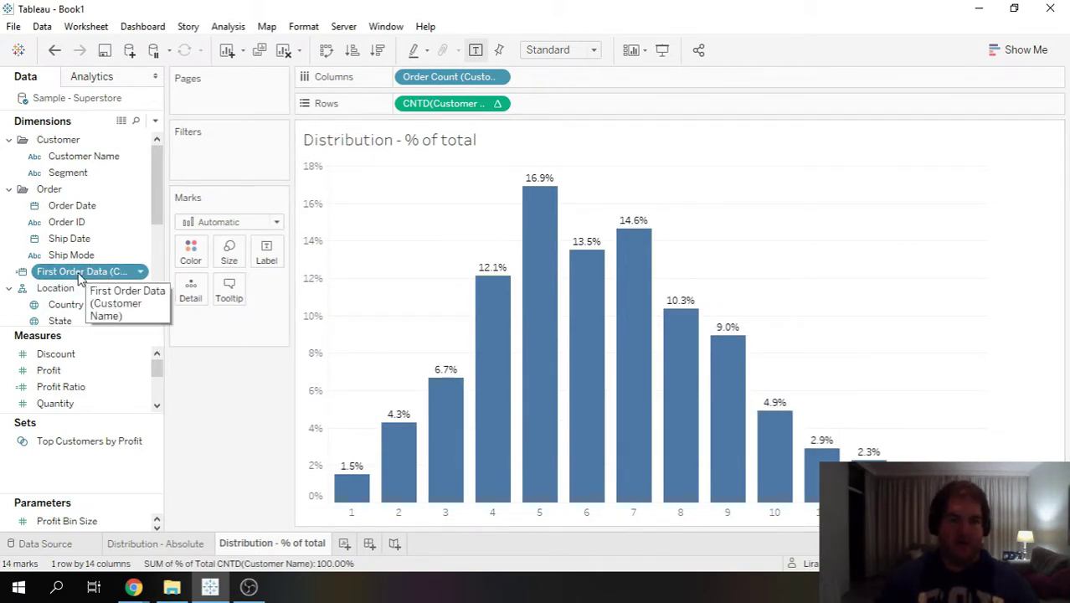
- Filter First Order Data to a date range from 1/3/2015 to 12/31/2015
left_click_drag(74, 277, 224, 158)
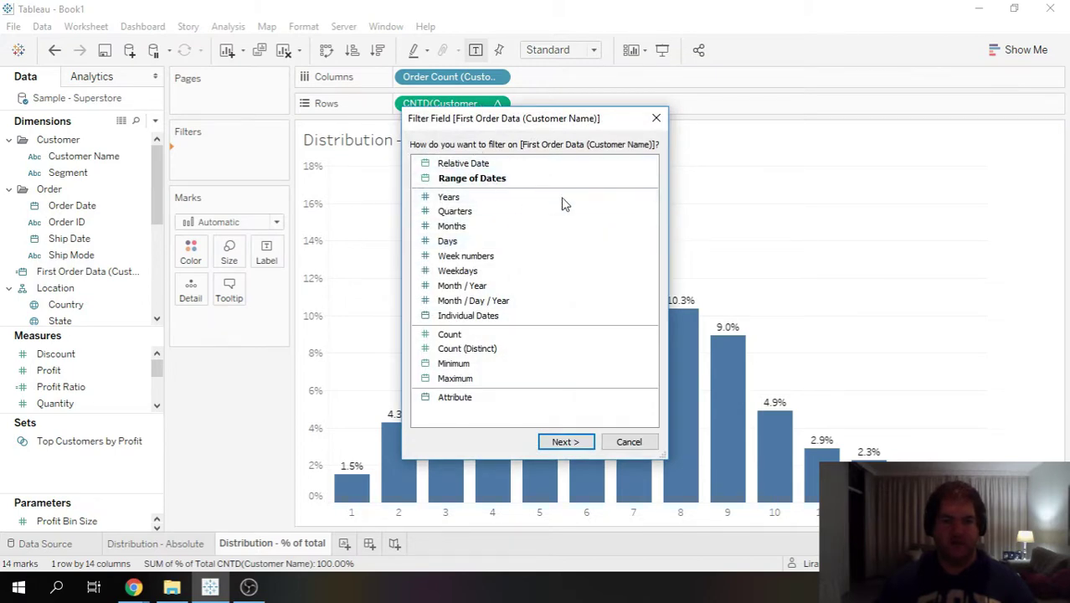
left_click(492, 180)
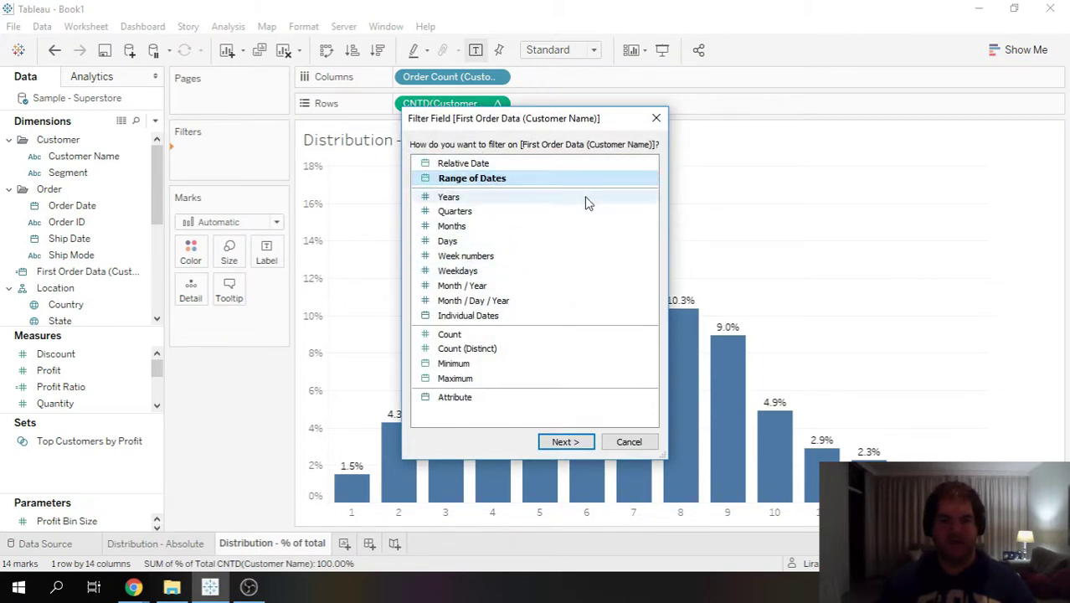
left_click(565, 442)
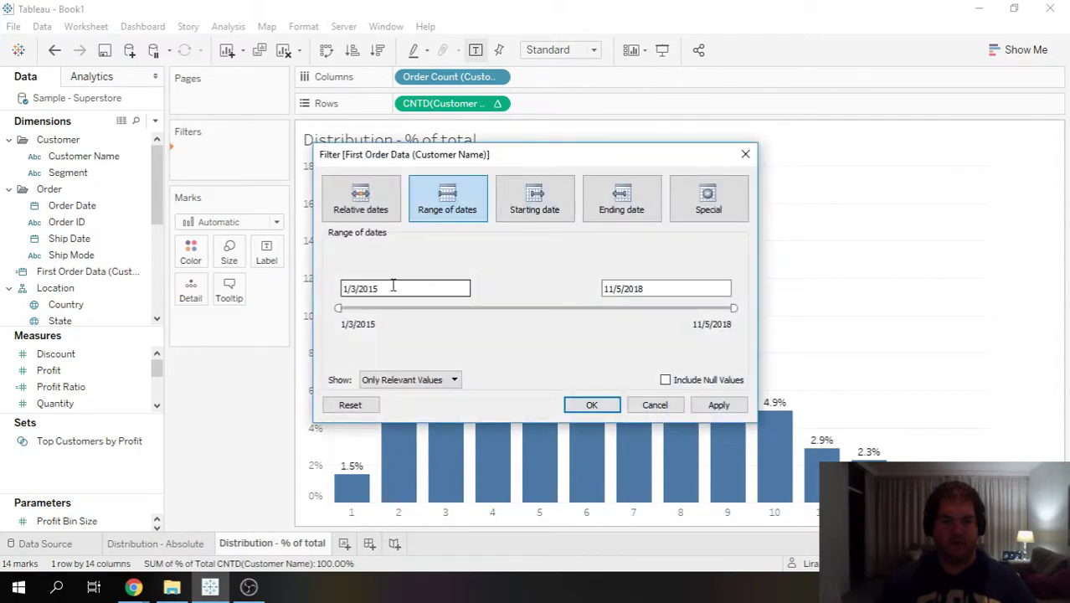
left_click(657, 288)
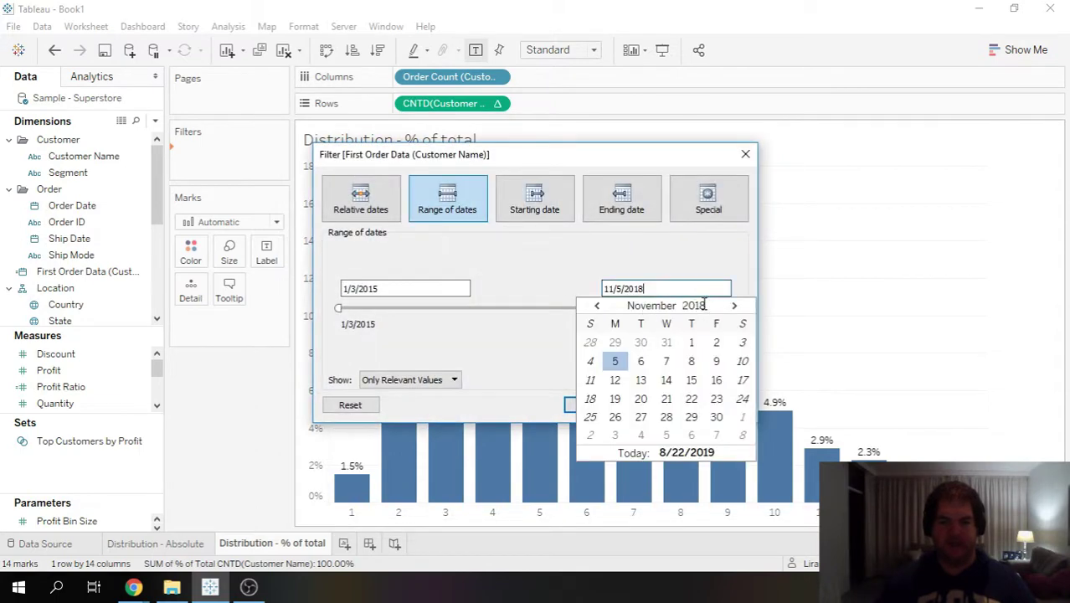
left_click(704, 305)
type("2015")
key("Return")
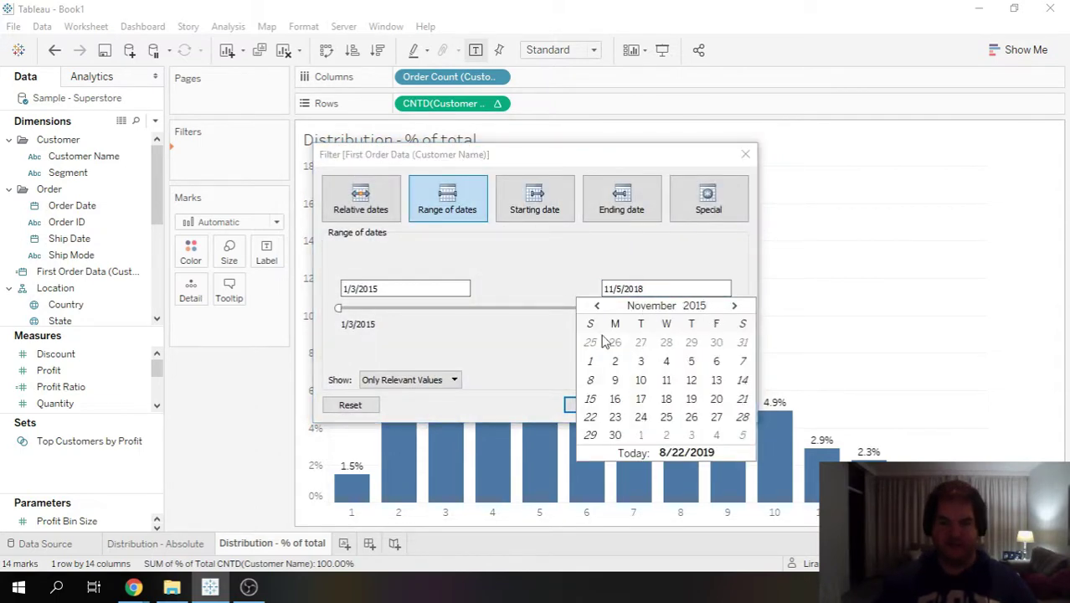
left_click(735, 305)
left_click(691, 416)
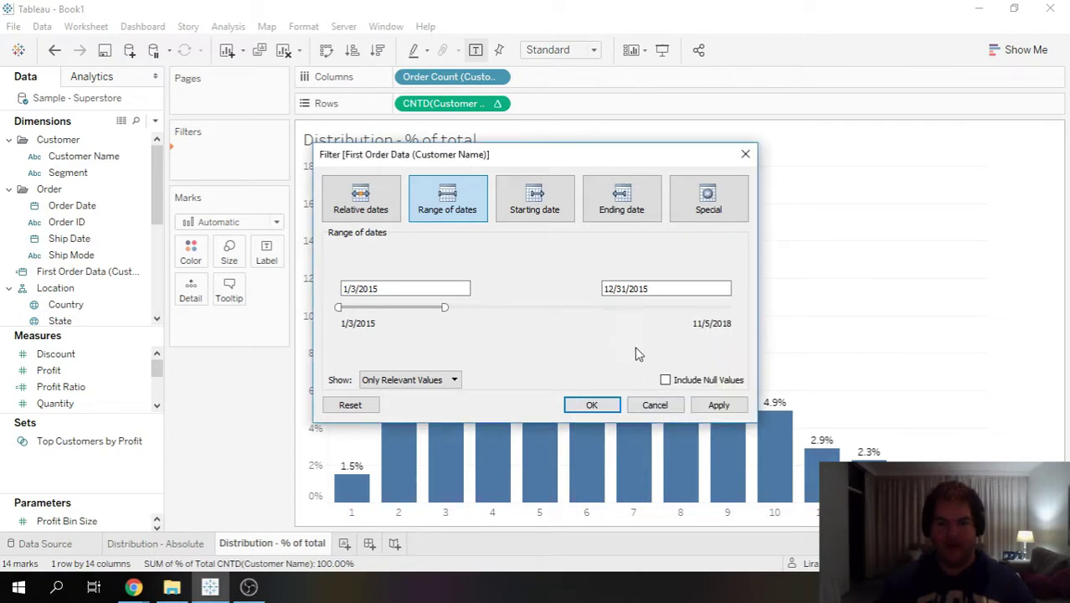
left_click(721, 405)
left_click(593, 405)
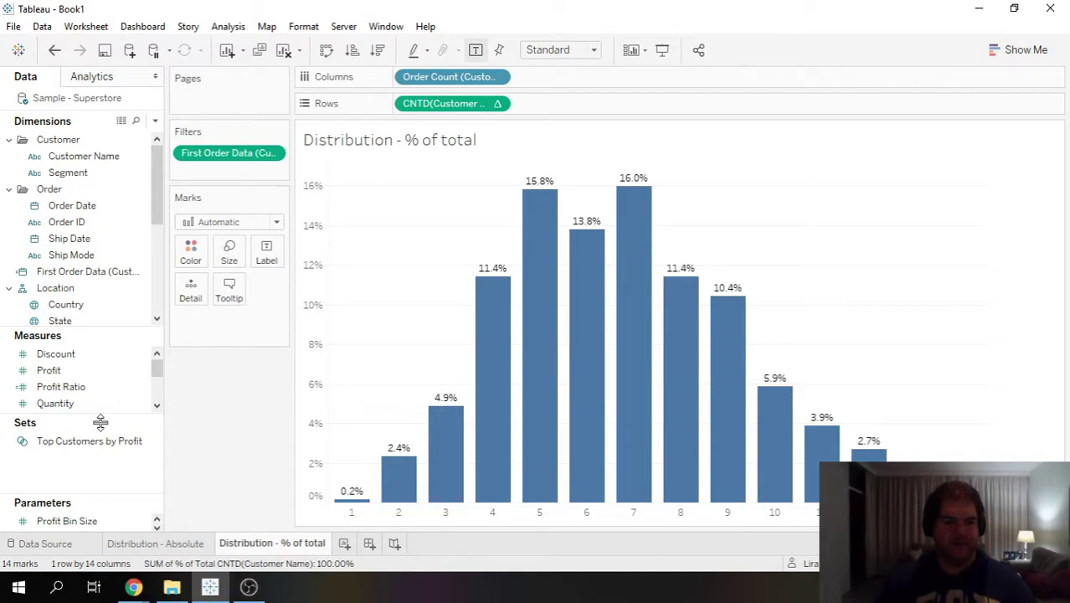
- Create a whole-number parameter named # of days with current value 90
left_click(123, 255)
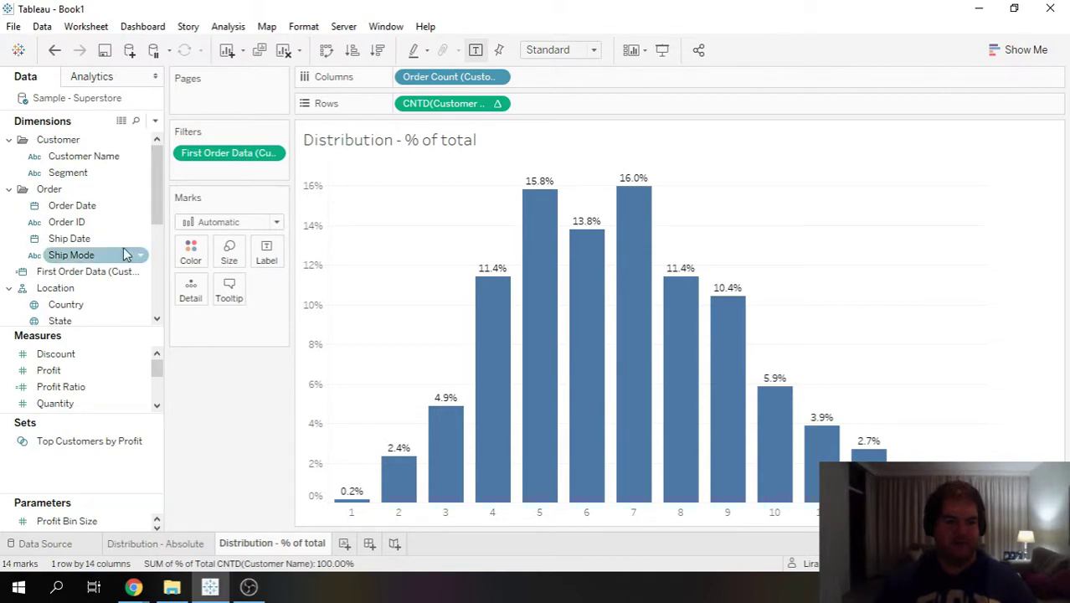
left_click(155, 121)
left_click(110, 157)
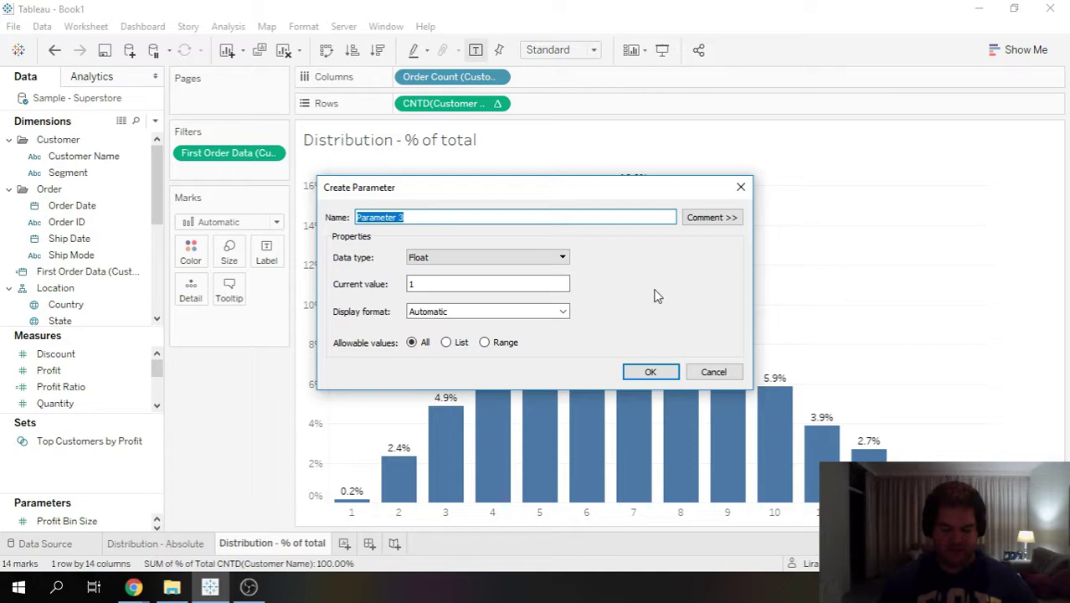
type("# of days")
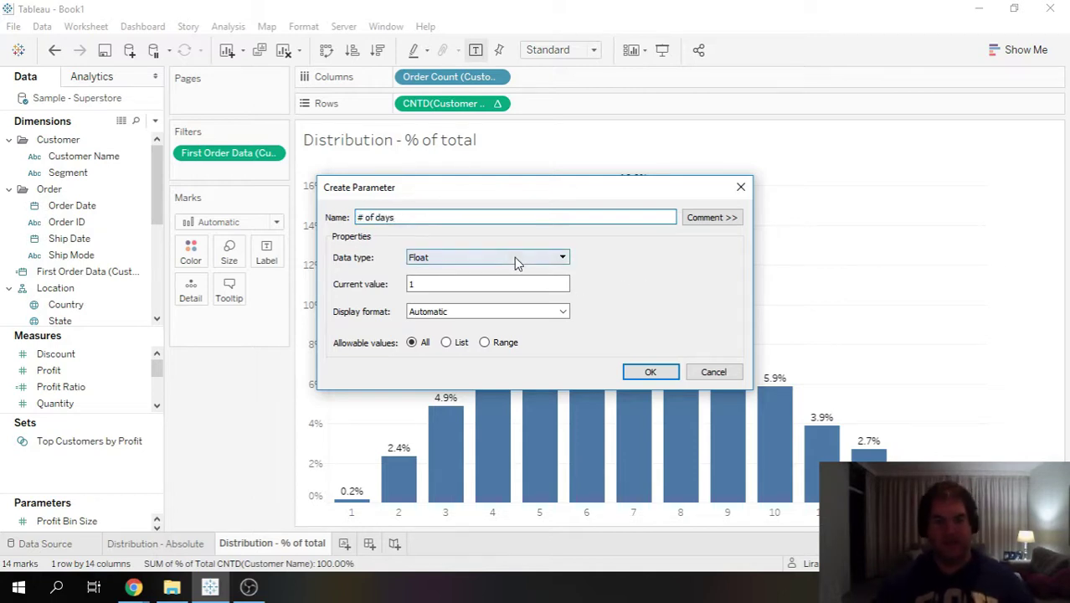
left_click(512, 256)
left_click(473, 284)
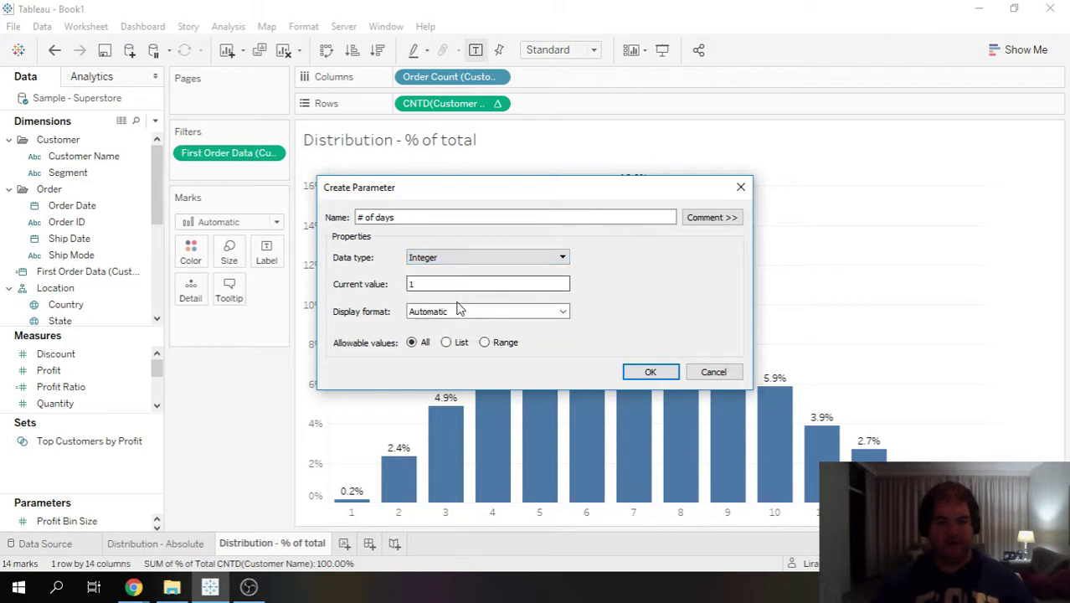
double_click(430, 287)
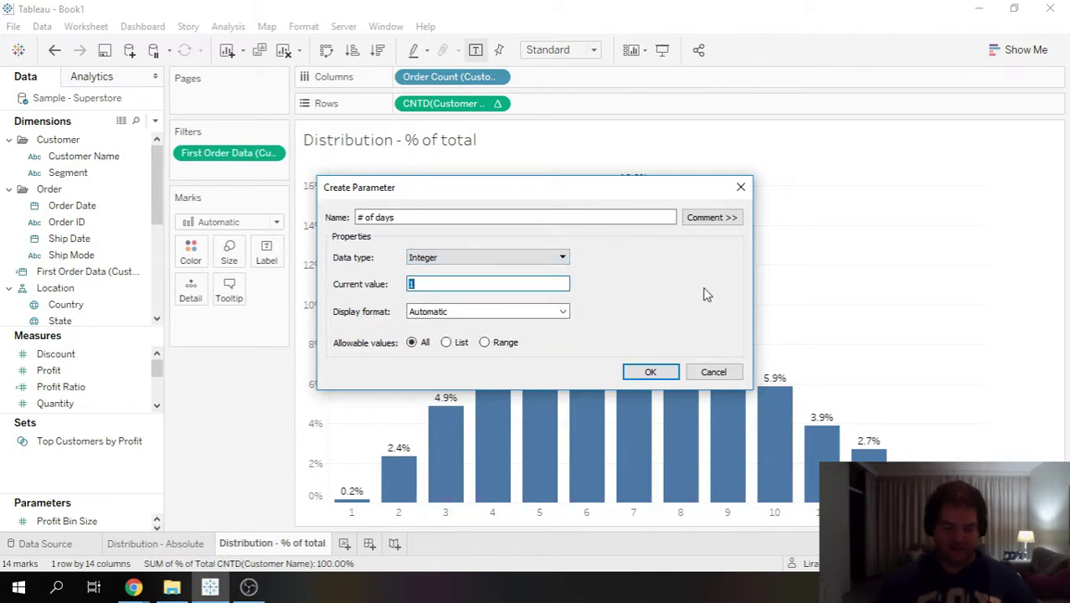
type("90")
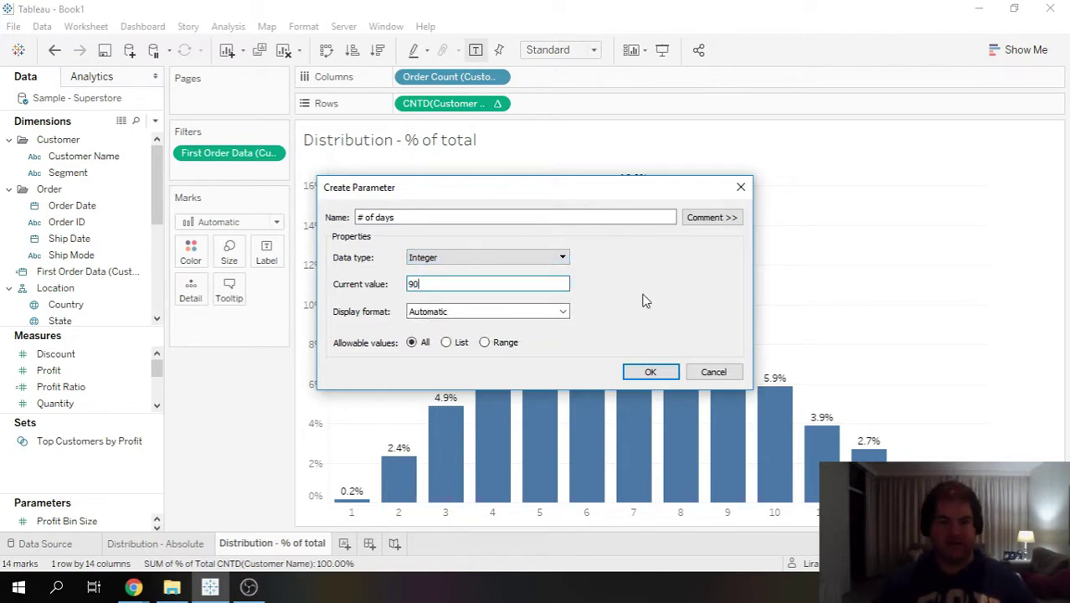
left_click(651, 372)
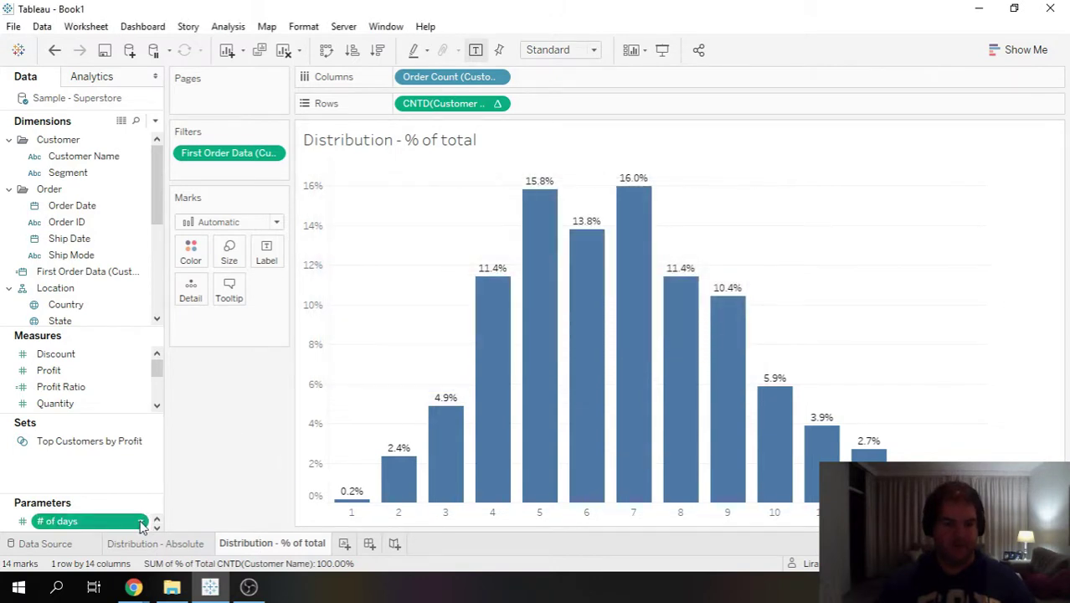
right_click(141, 521)
- Display the # of days parameter control, set to 90, next to the chart
left_click(214, 260)
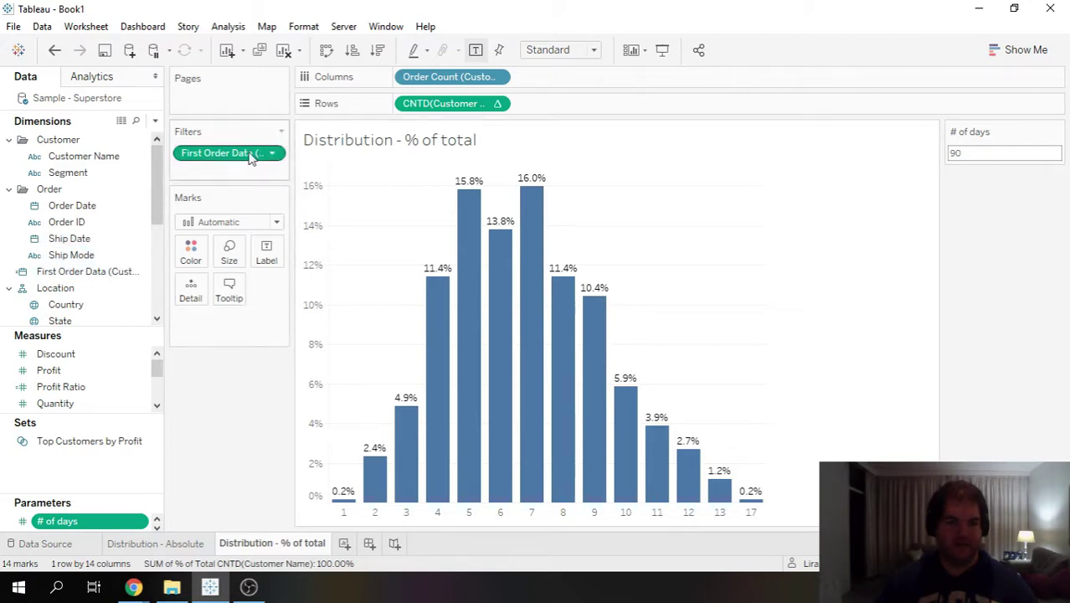
- Start a new calculated field whose formula begins with iif(DATEDIFF(
left_click(155, 122)
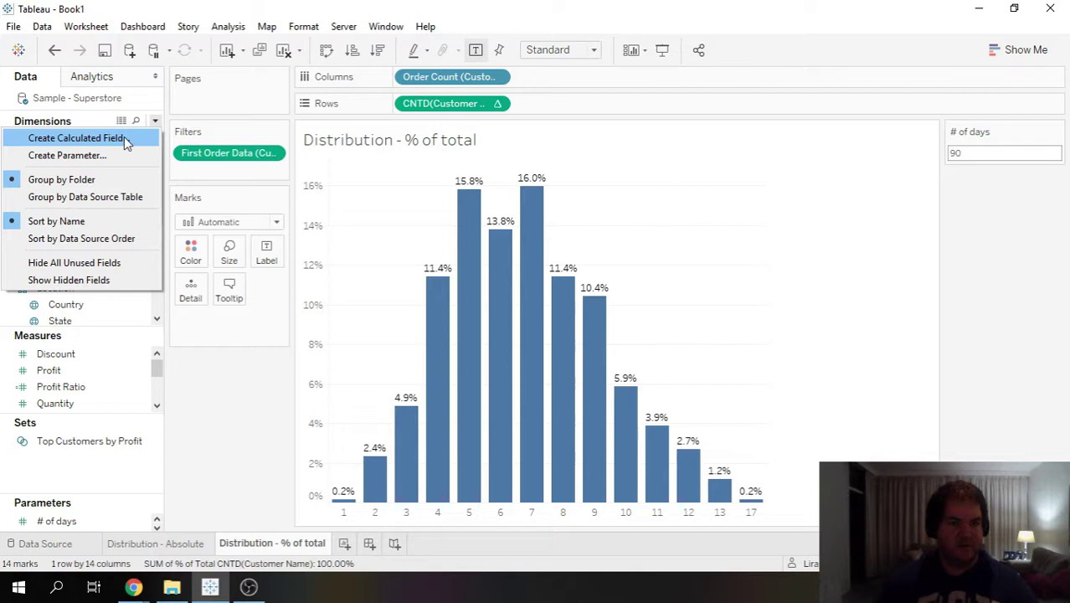
left_click(126, 142)
left_click(454, 217)
left_click_drag(540, 145, 601, 151)
type("iif")
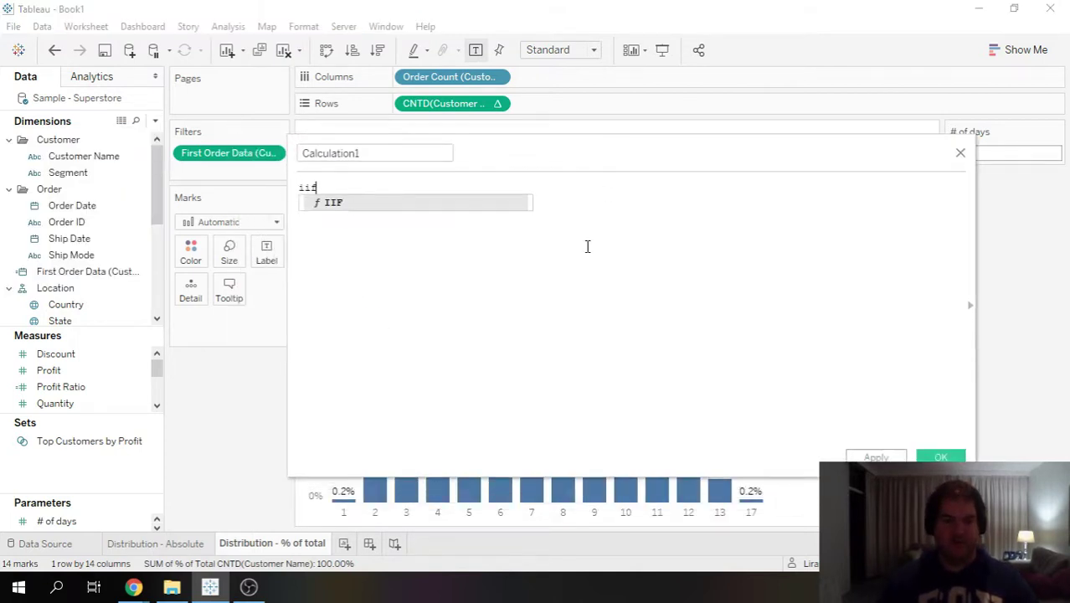
type("(")
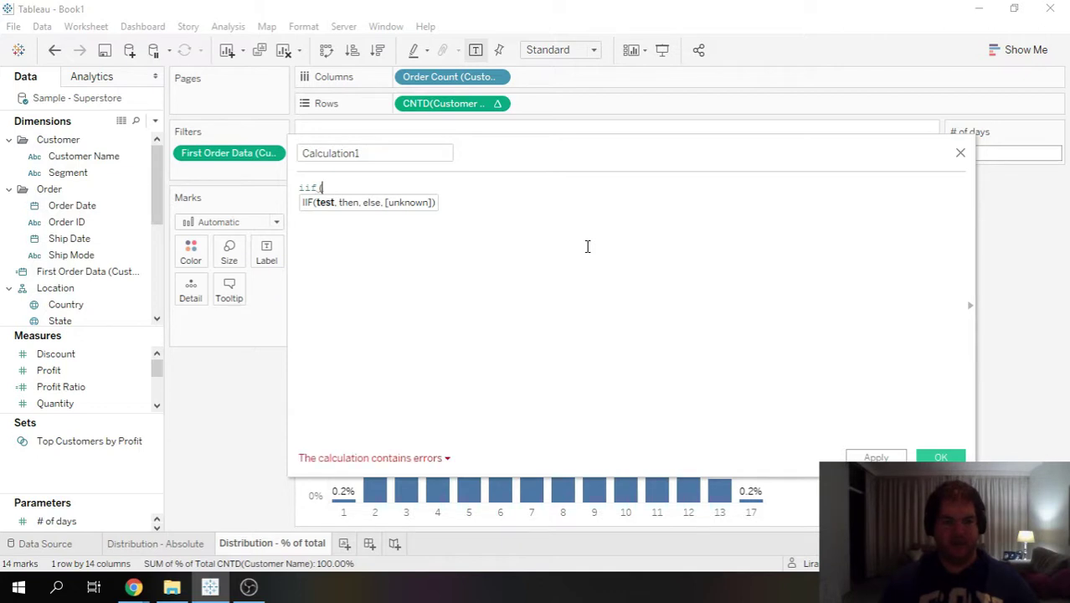
type(" date")
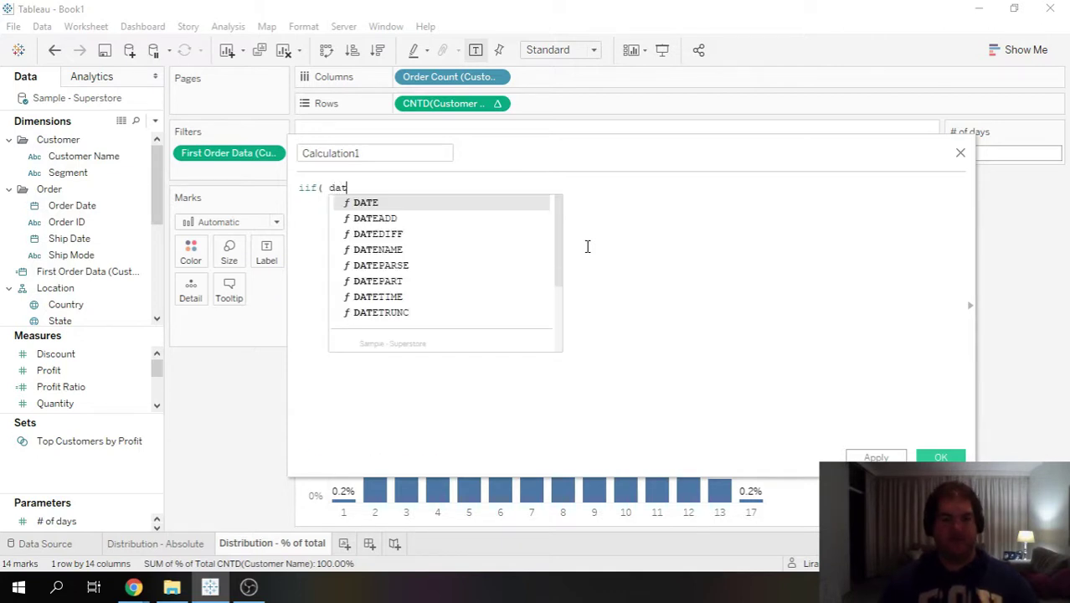
key("BackSpace")
key("BackSpace")
key("BackSpace")
key("BackSpace")
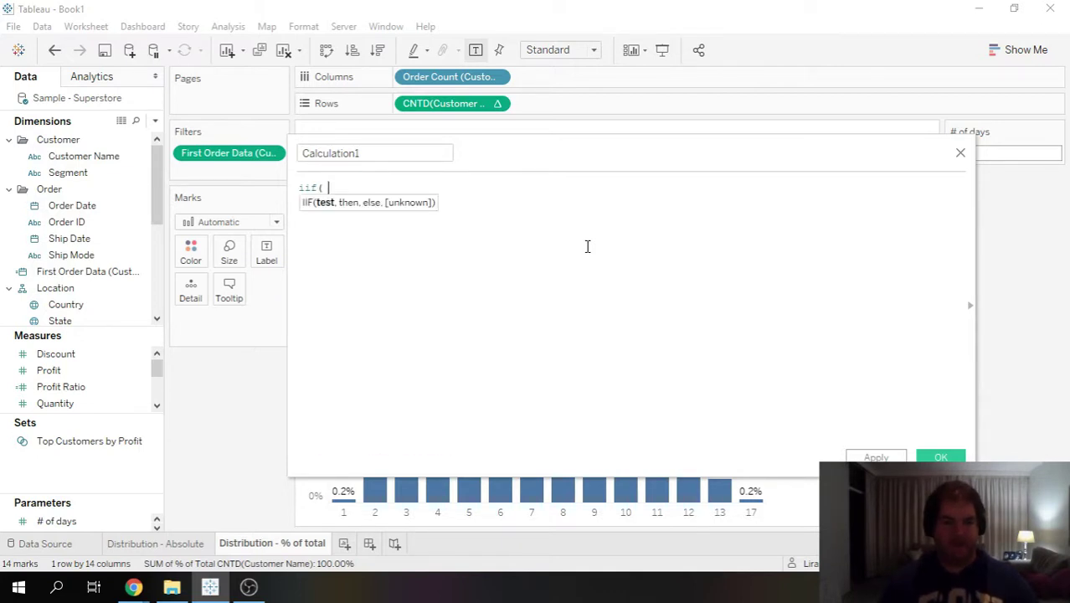
type("datedi")
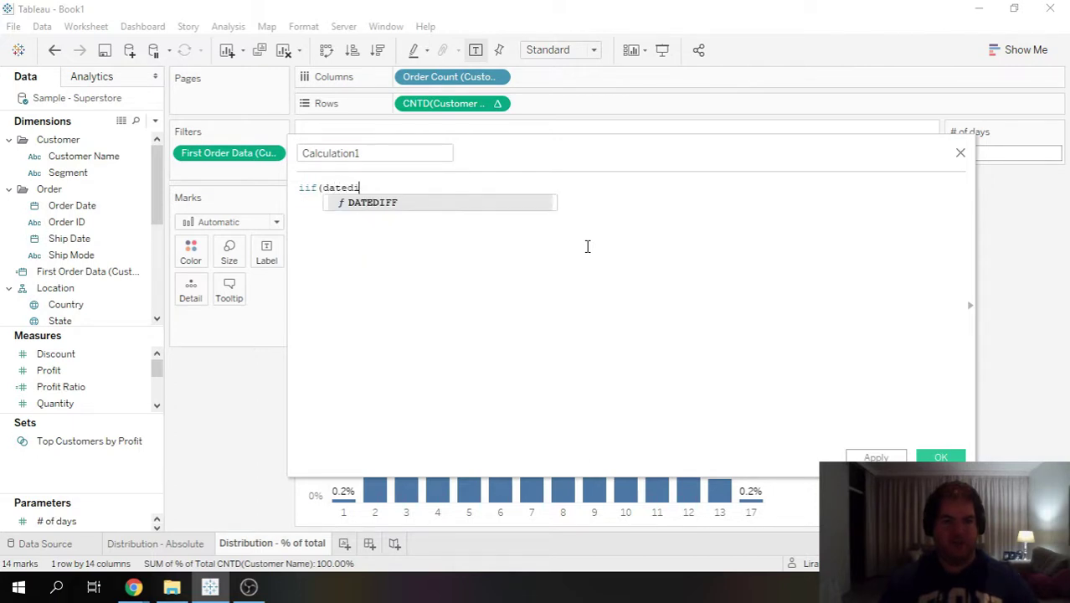
key("Return")
- Complete the expression as DATEDIFF('day',[First Order Data (Customer Name)],[Order Date]) + 1
type("'day")
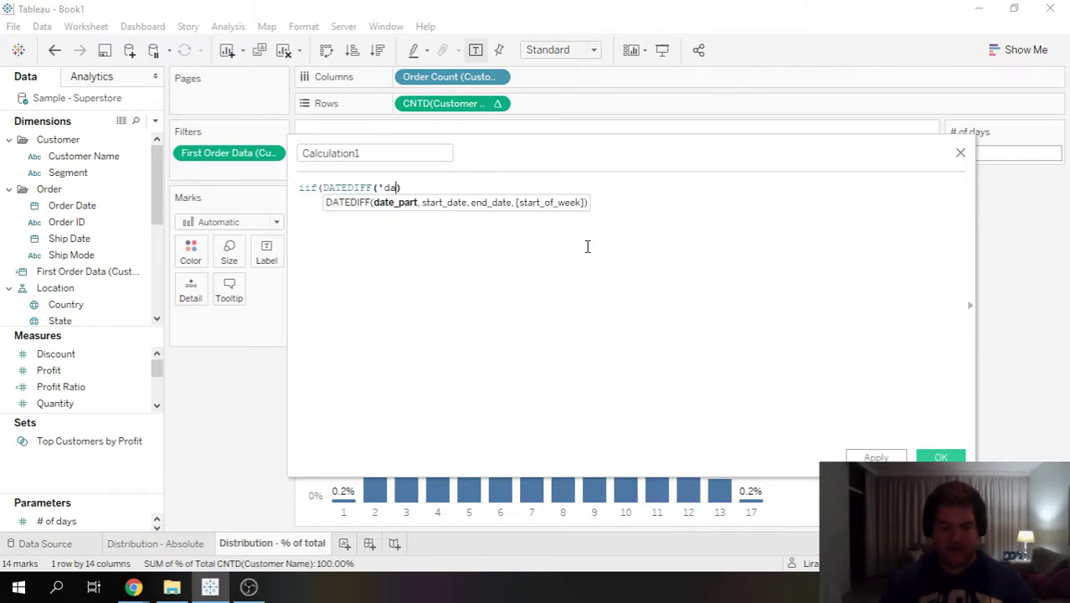
type("',")
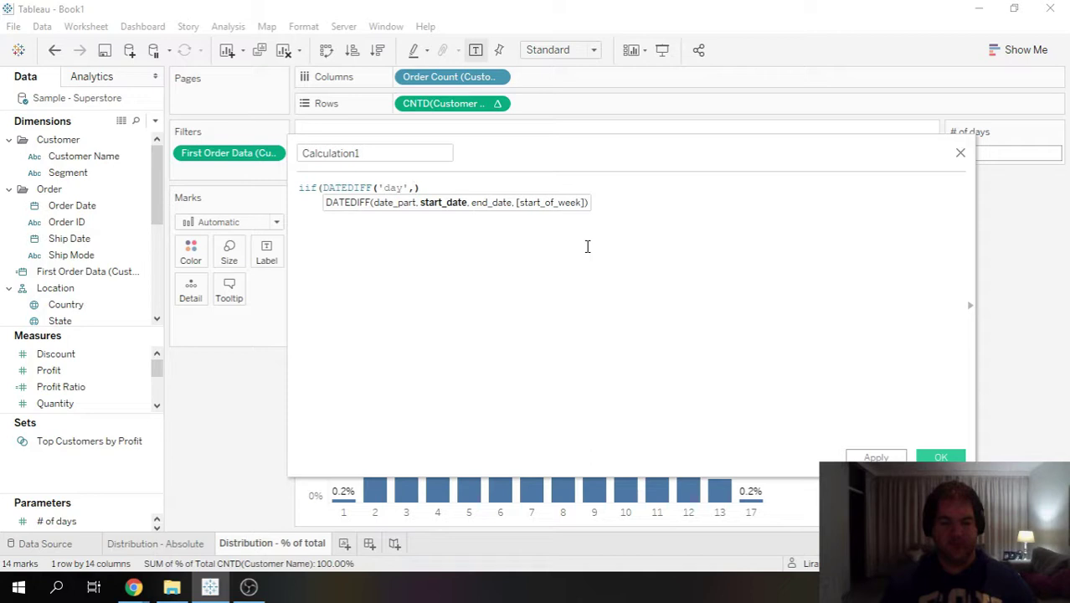
type("fir")
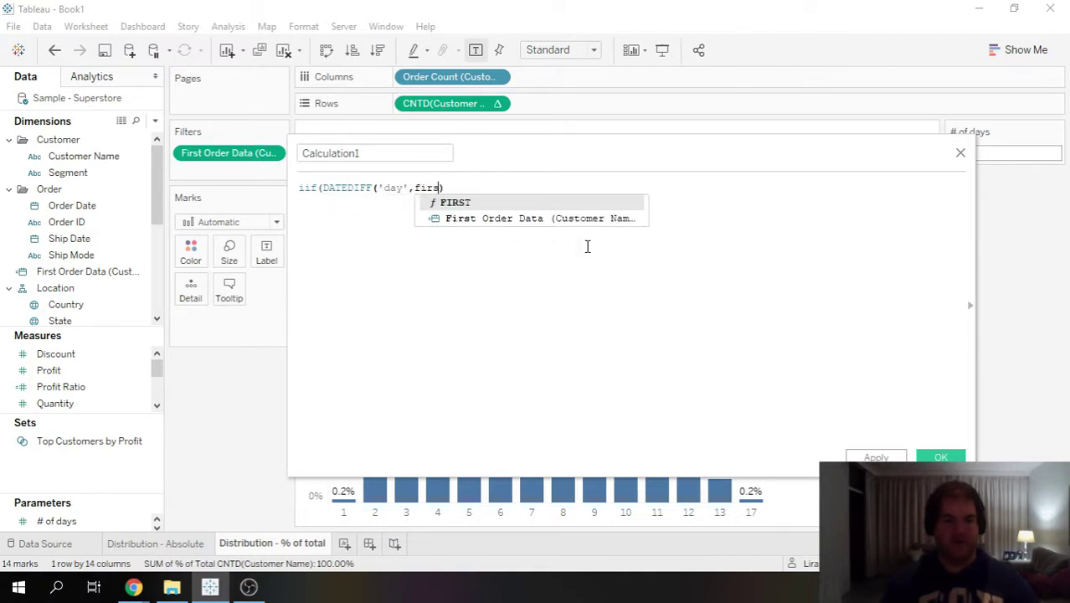
type("s")
key("Down")
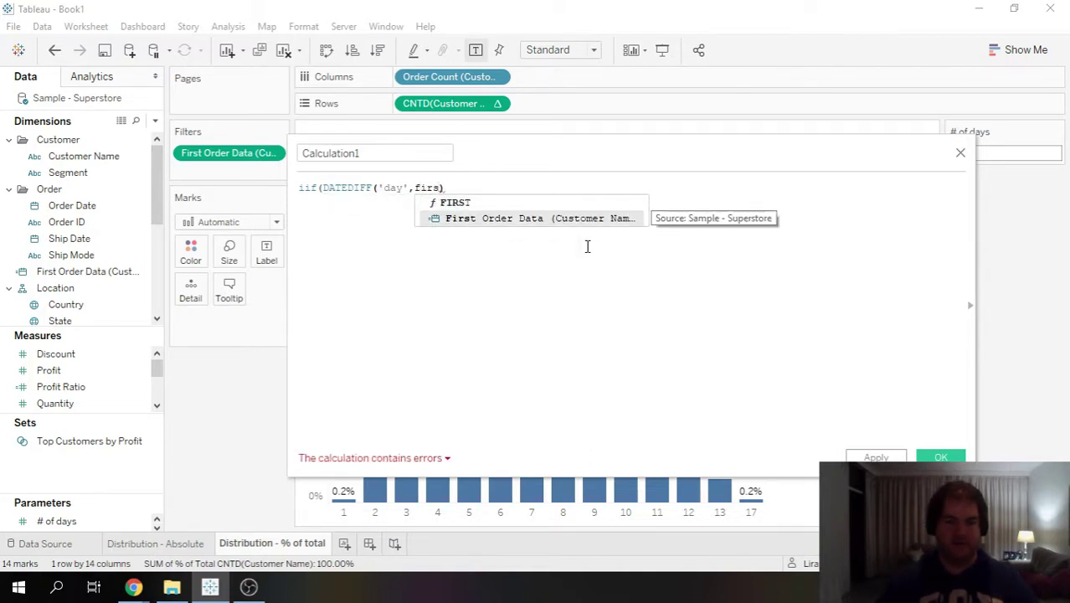
key("Return")
type(",order")
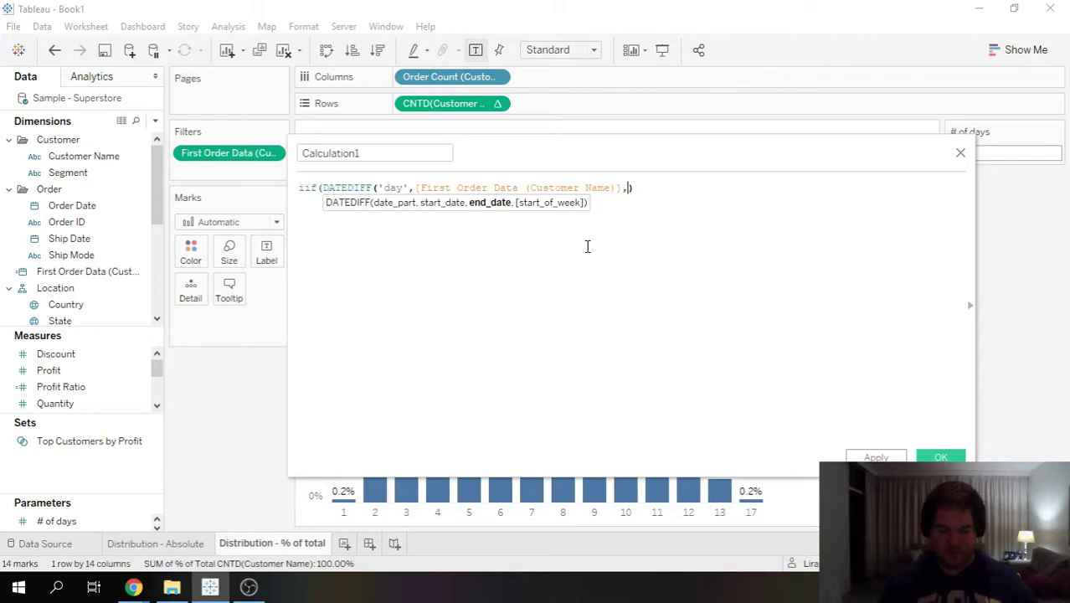
key("Down")
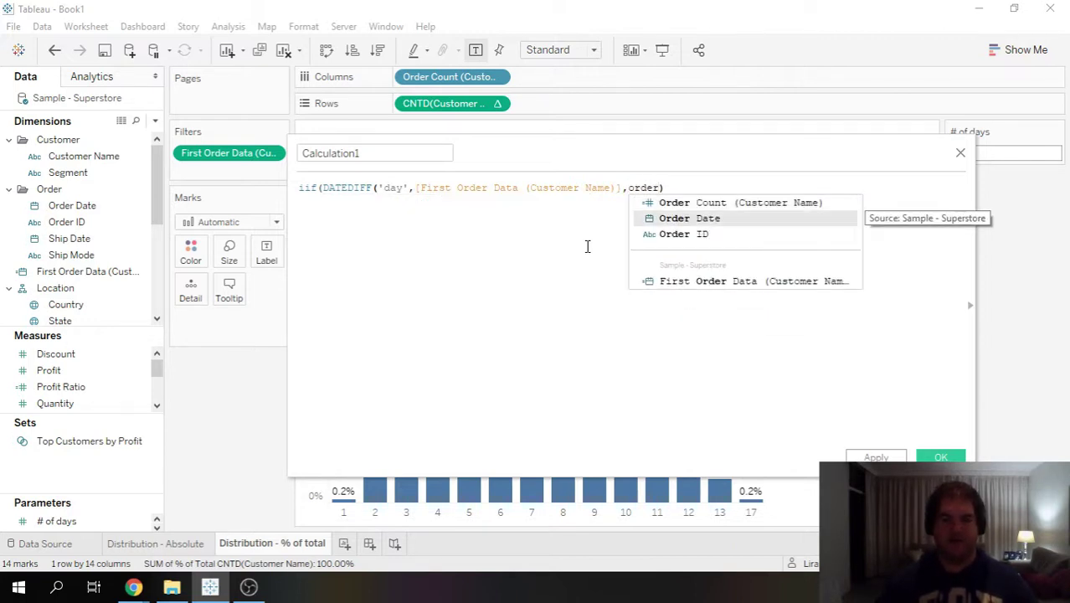
key("Return")
type(")")
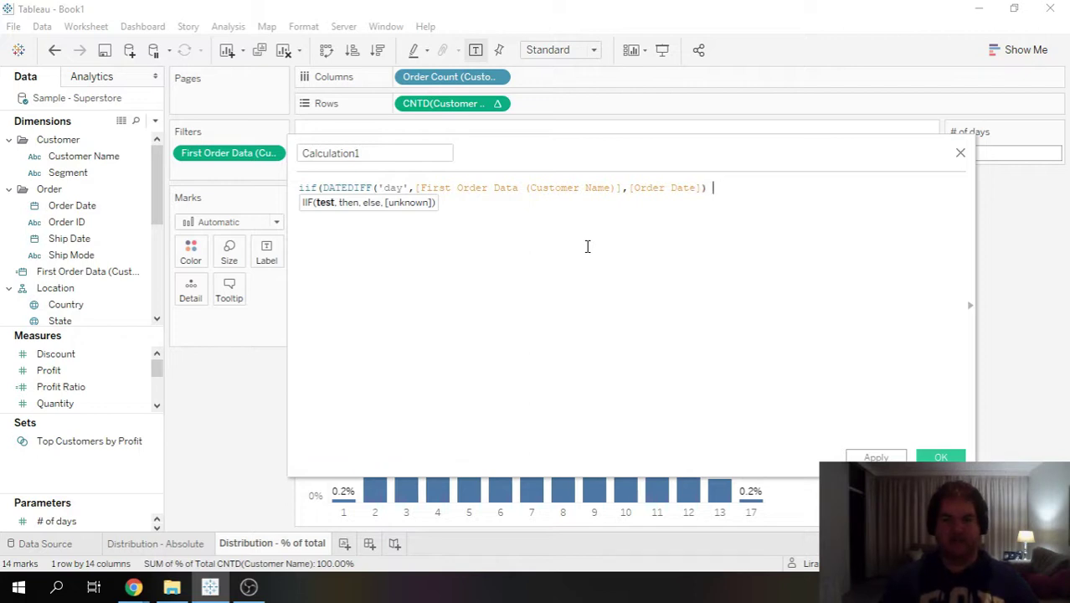
type(" + 1")
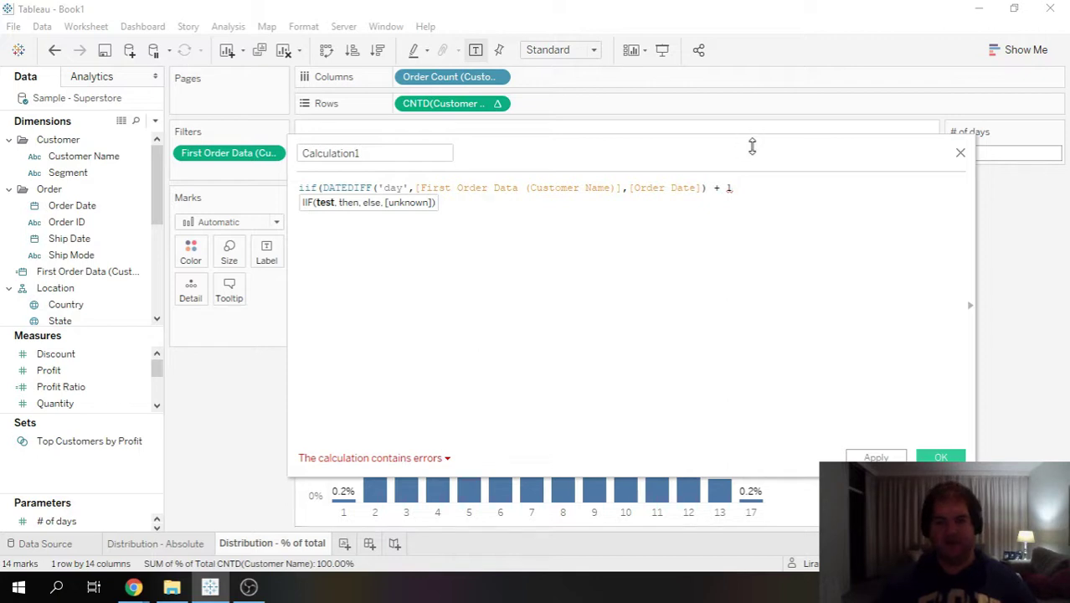
left_click_drag(753, 147, 657, 173)
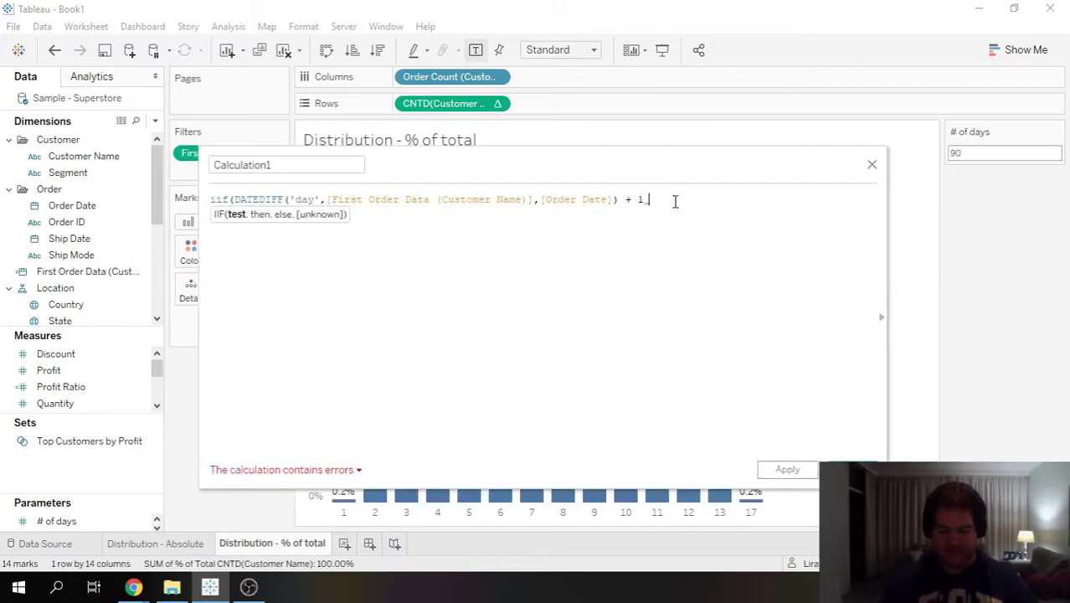
- Finish the formula with <= [# of days],1,0) to flag orders inside the window
type("<=")
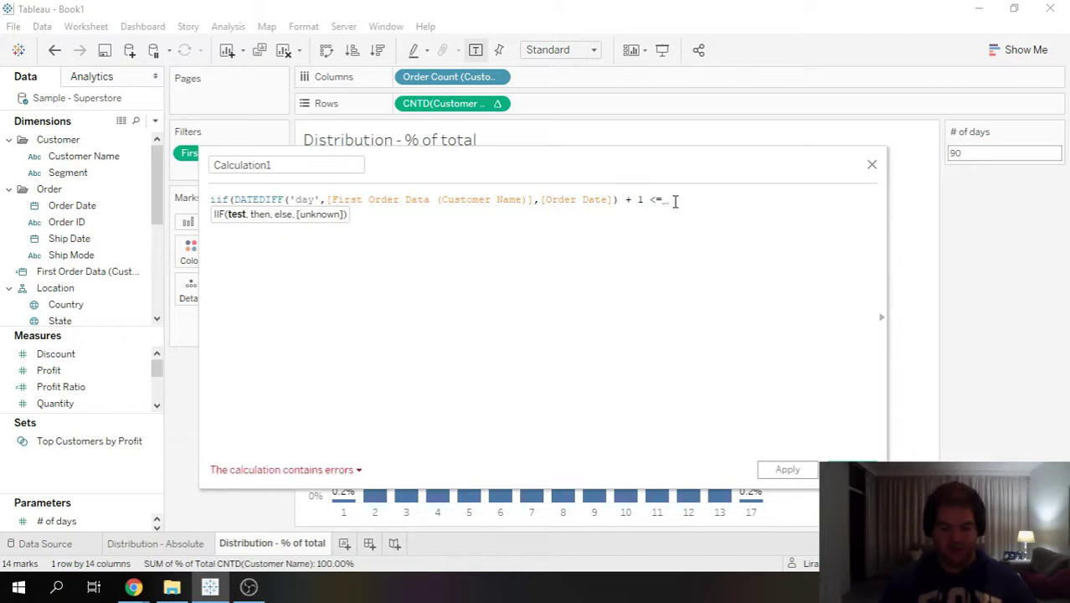
type(" #")
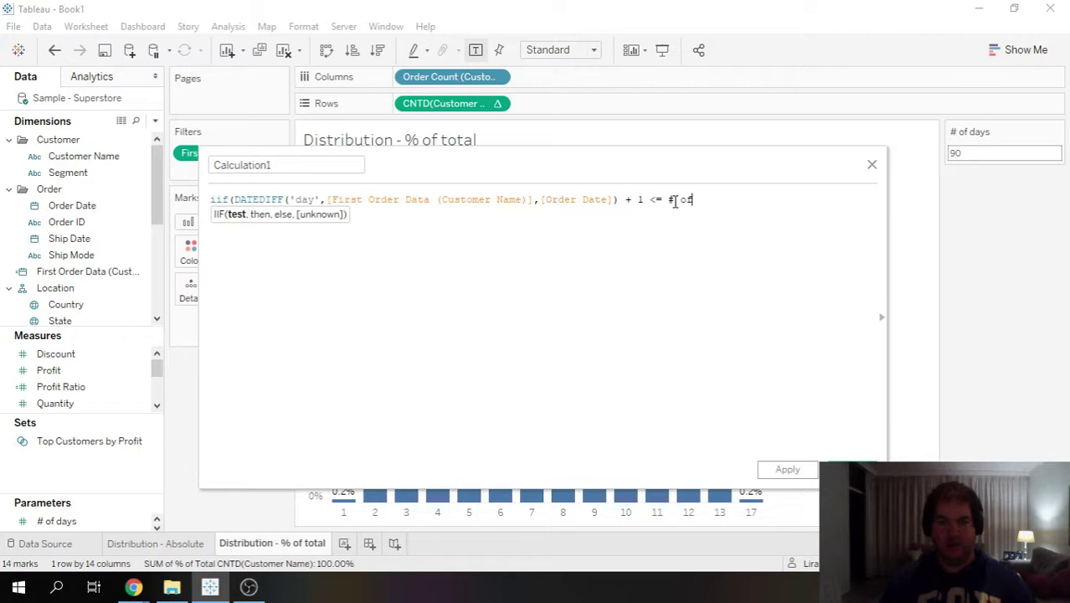
key("BackSpace")
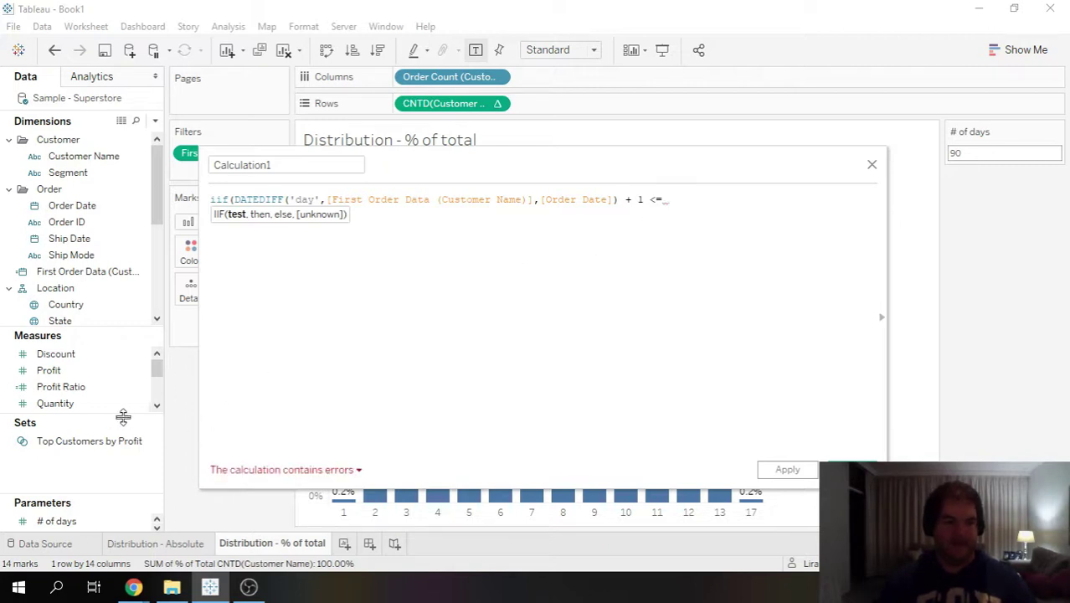
left_click_drag(87, 518, 758, 224)
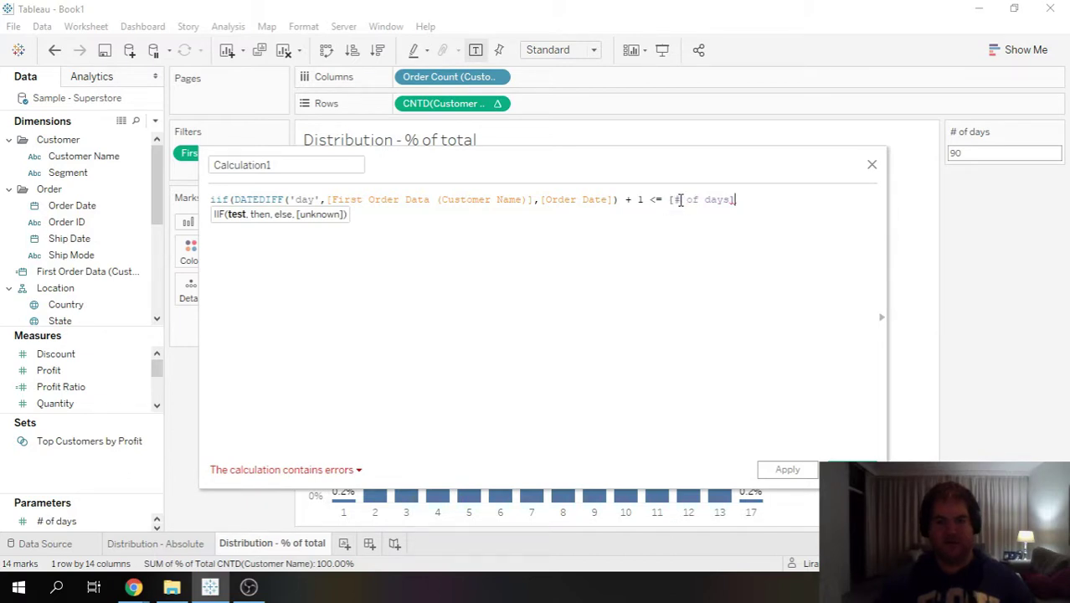
type(",")
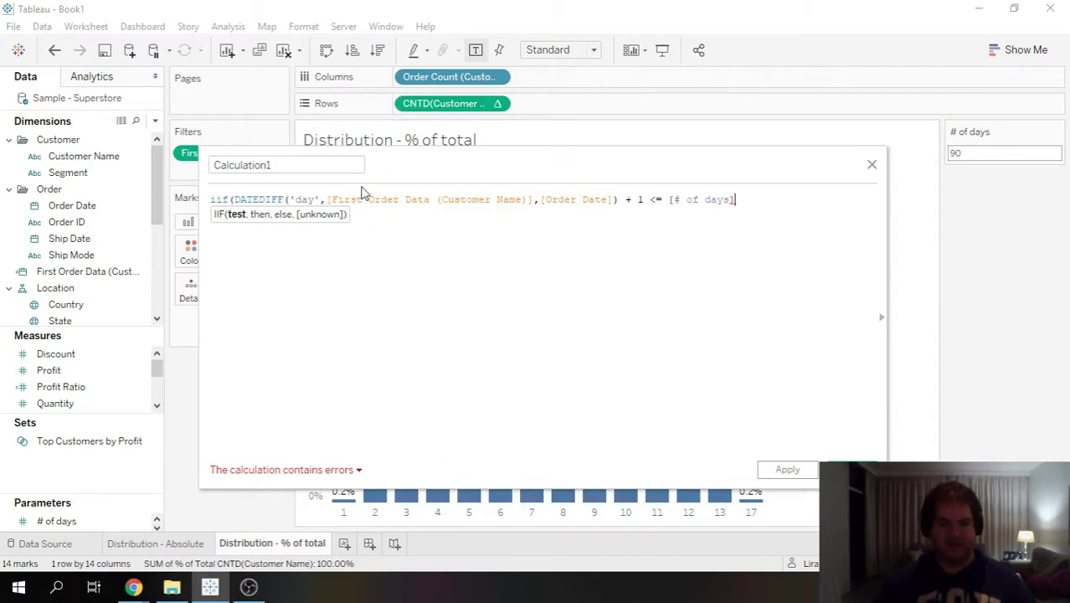
type(",")
key("BackSpace")
type(",")
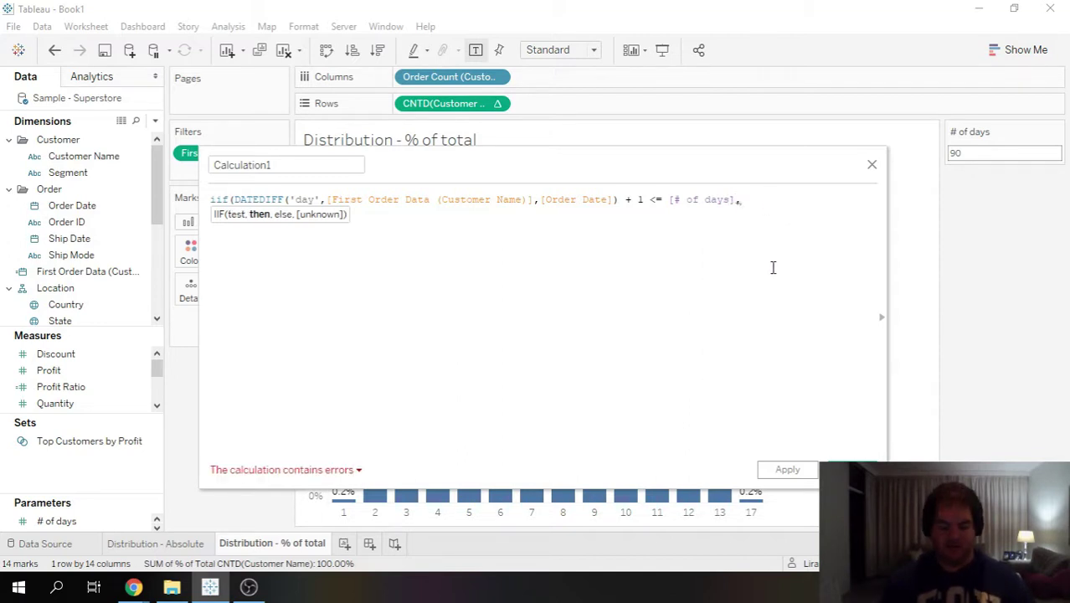
type("1,0)")
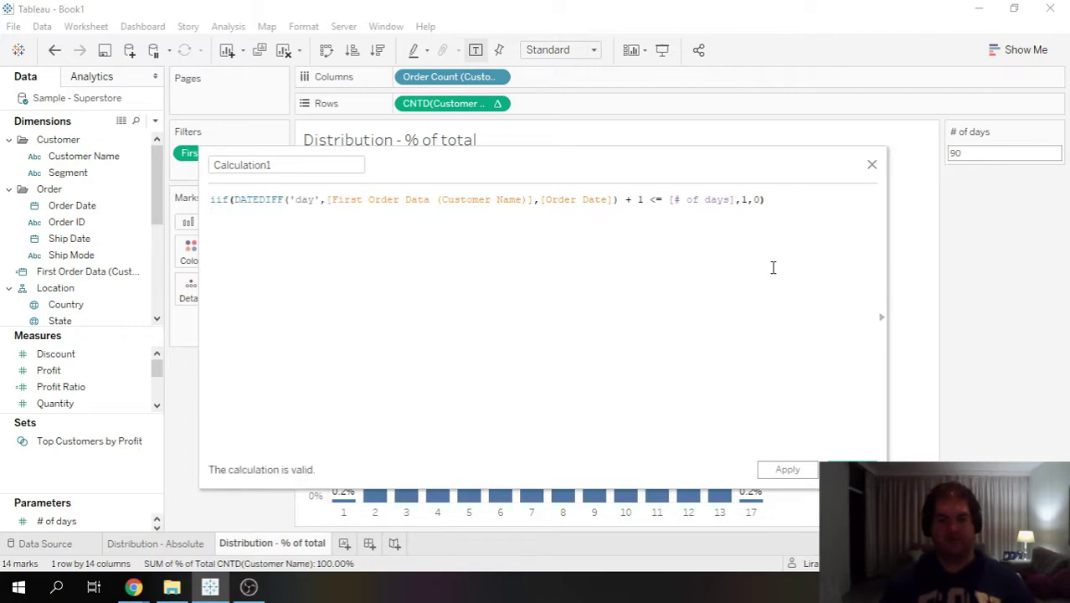
- Name the calculation Smart Normalization Filter and save it
left_click(289, 165)
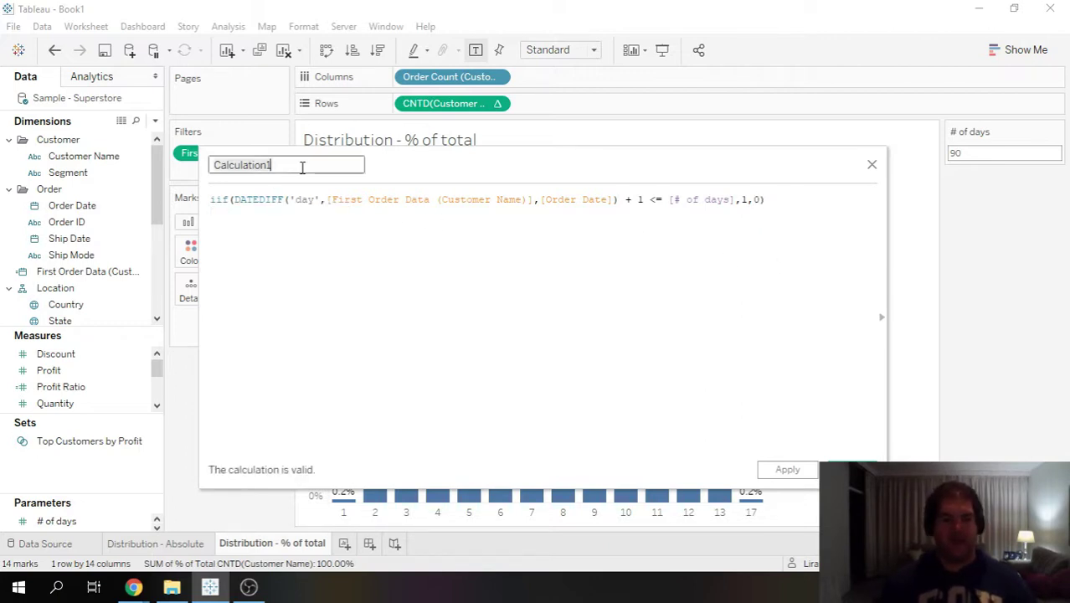
key("ctrl+a")
key("BackSpace")
type("Smar")
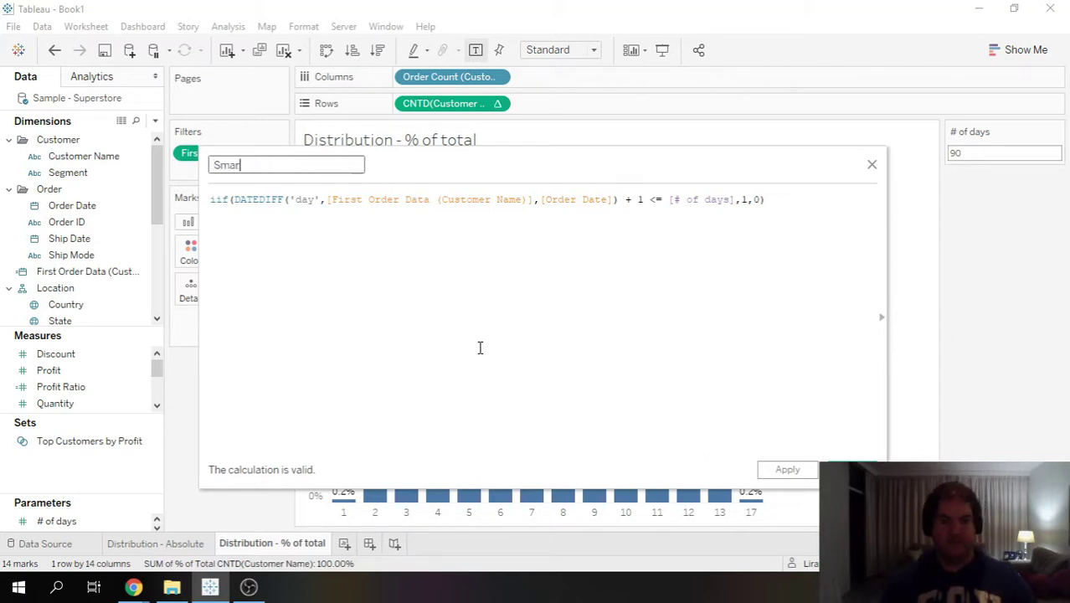
type("t Filt")
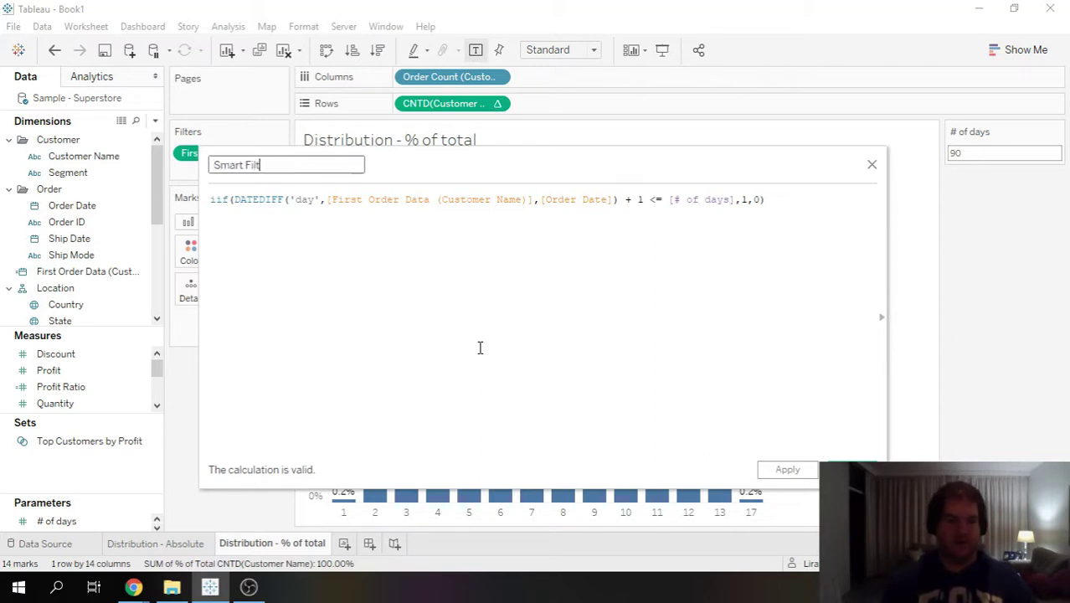
type("erNormalization")
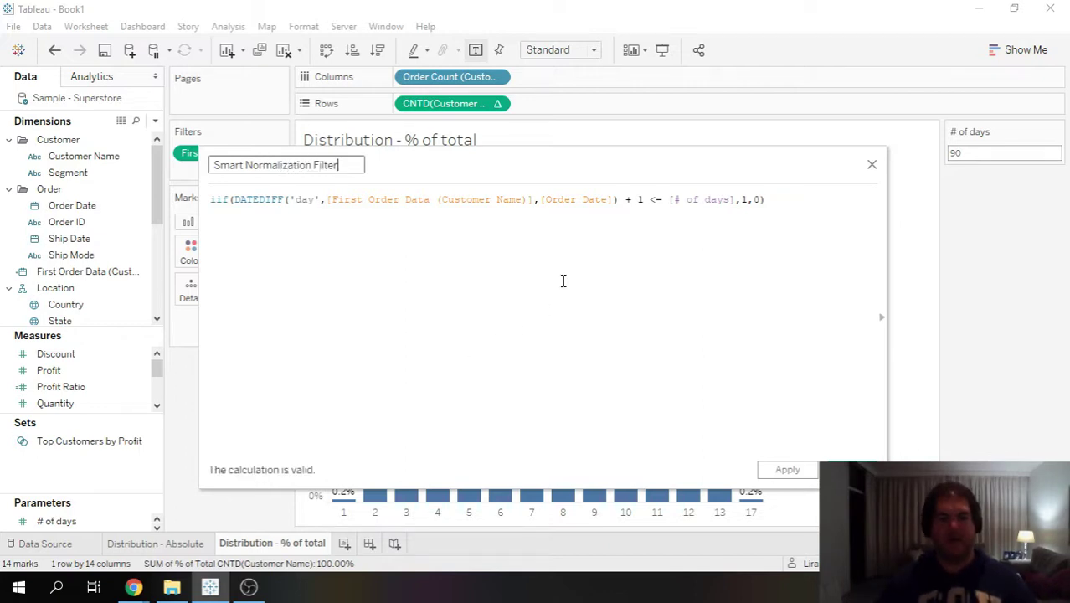
key("Return")
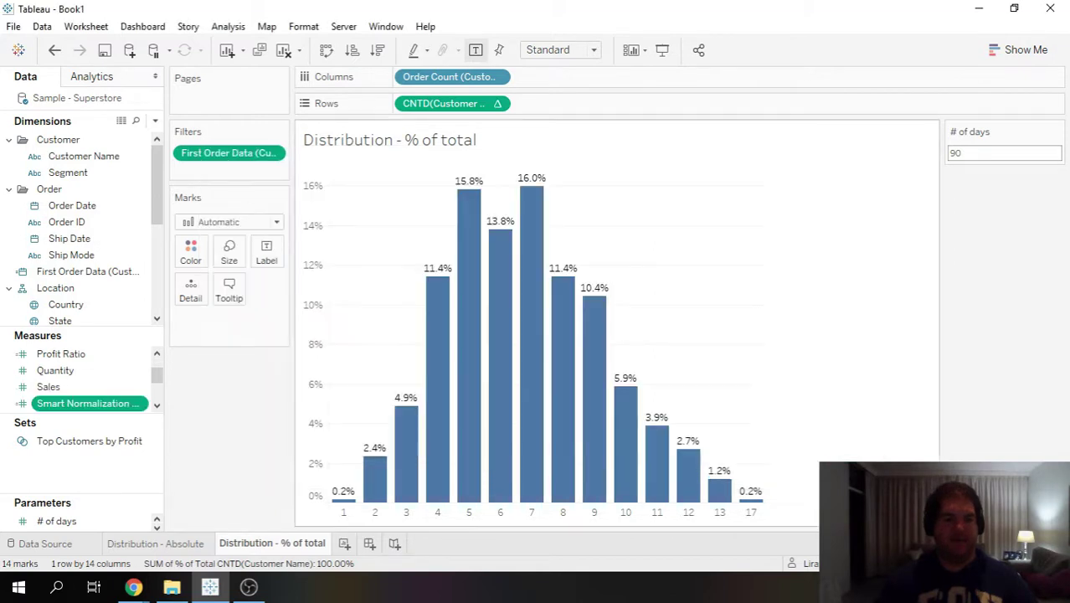
- Convert the Smart Normalization Filter field into a dimension
left_click_drag(71, 404, 104, 422)
left_click(136, 404)
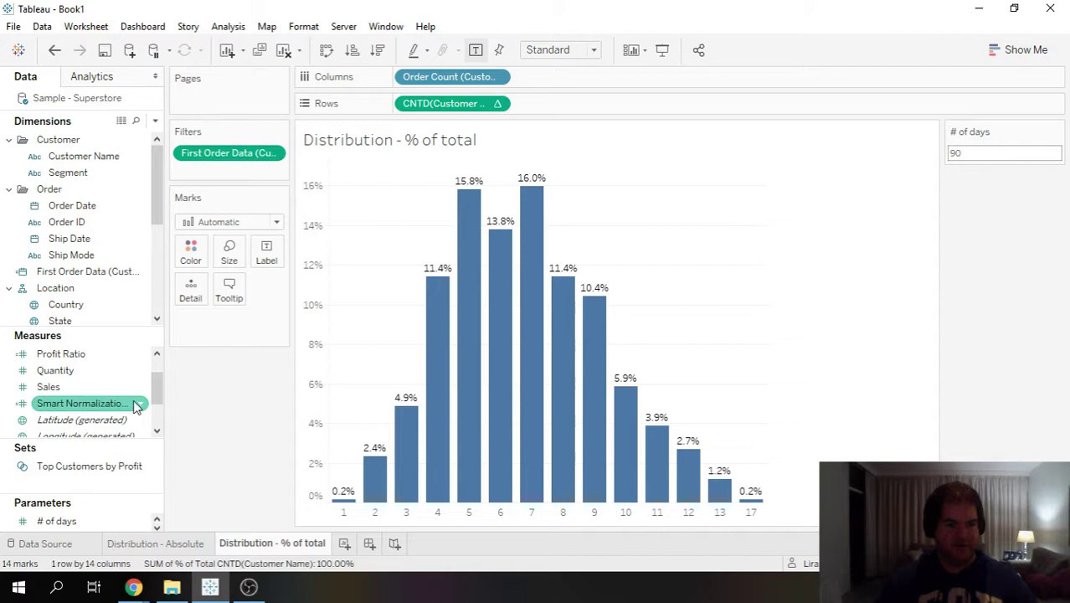
right_click(141, 403)
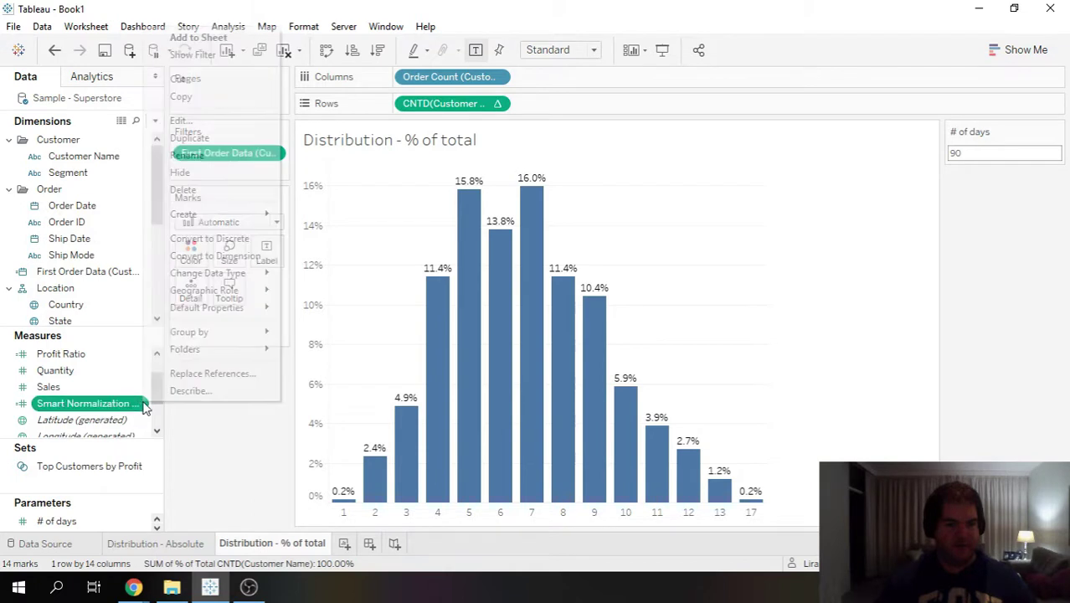
left_click(215, 256)
- Filter the chart on Smart Normalization Filter keeping only 1, restoring it with Undo after removal
left_click_drag(84, 304, 234, 175)
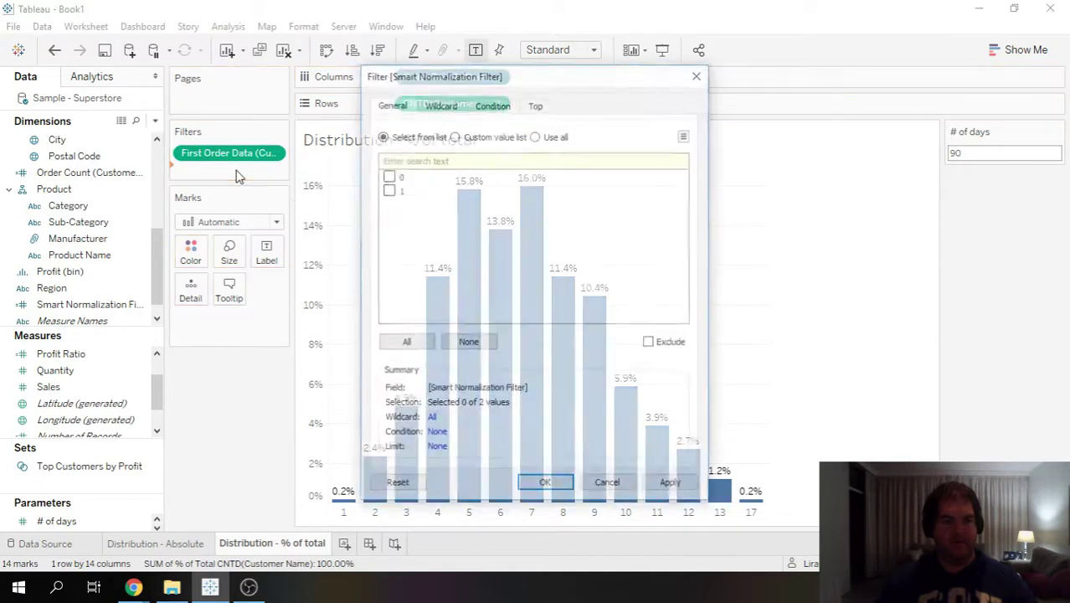
left_click(388, 190)
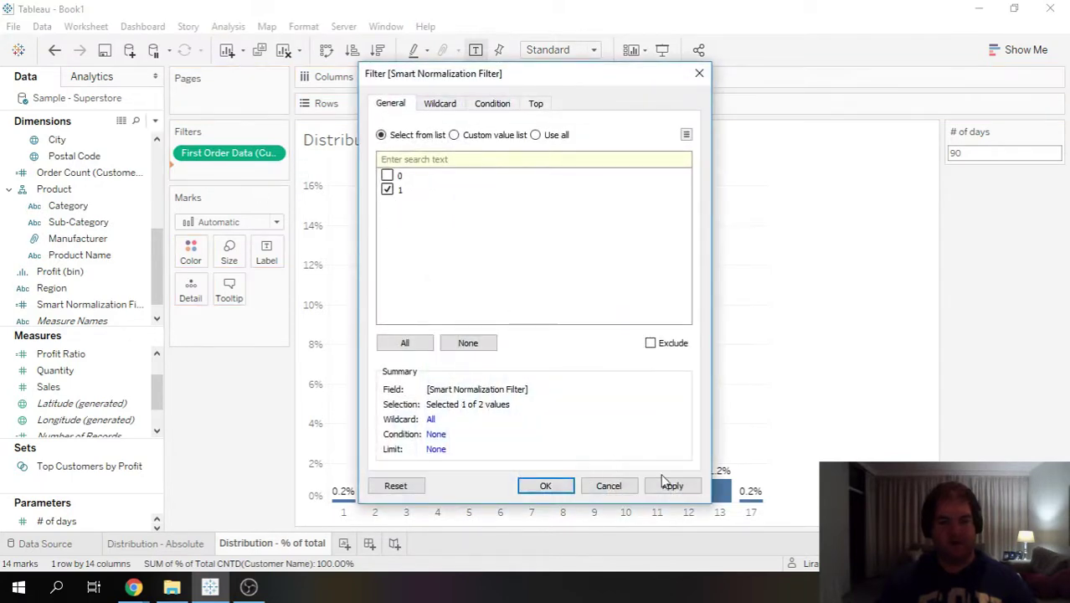
left_click(673, 485)
left_click(545, 486)
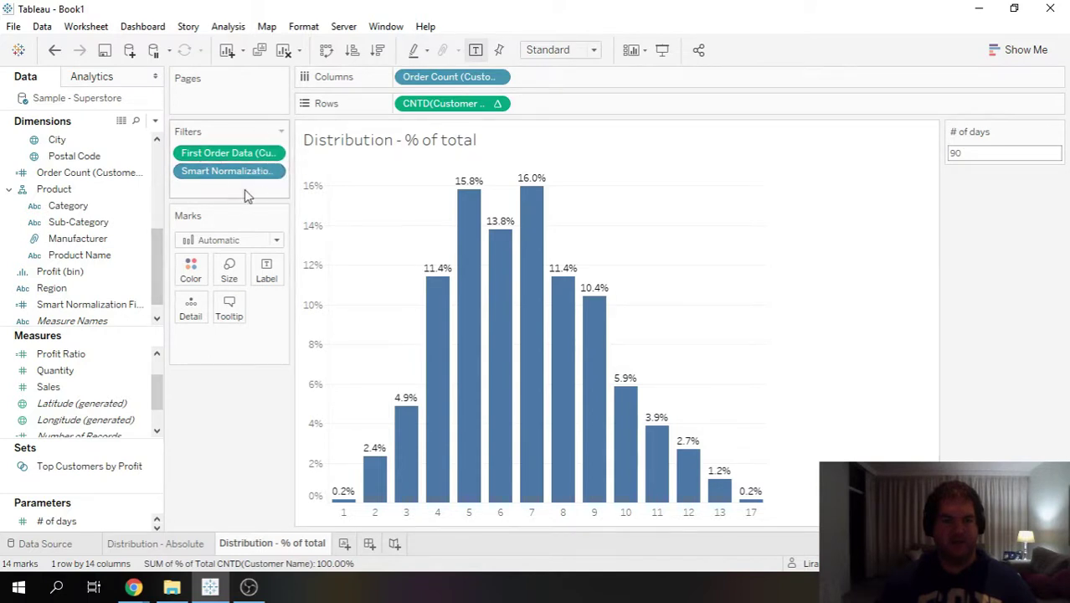
left_click(273, 172)
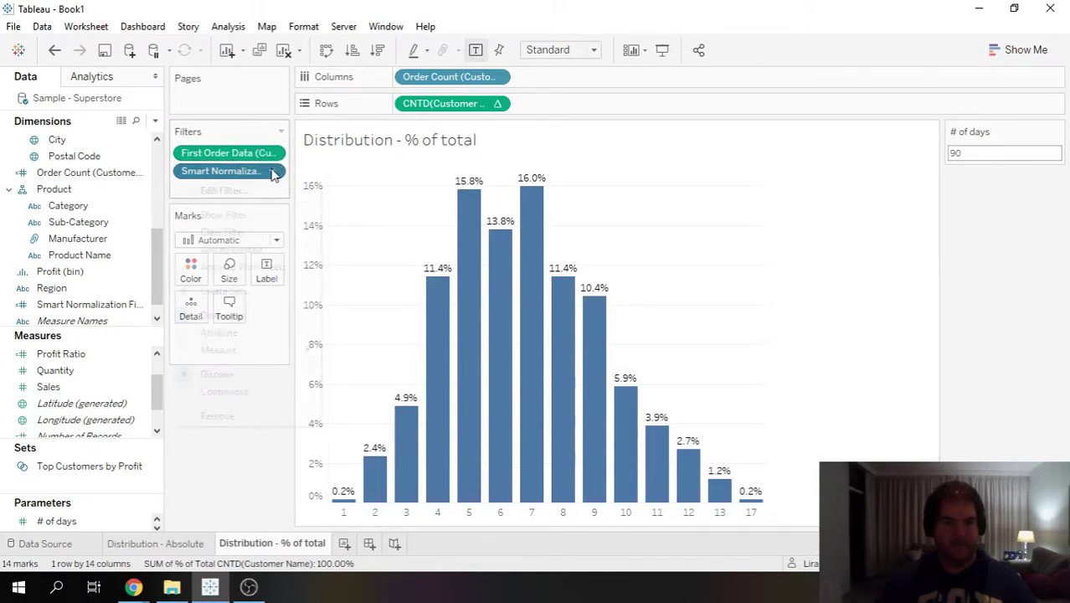
left_click(238, 418)
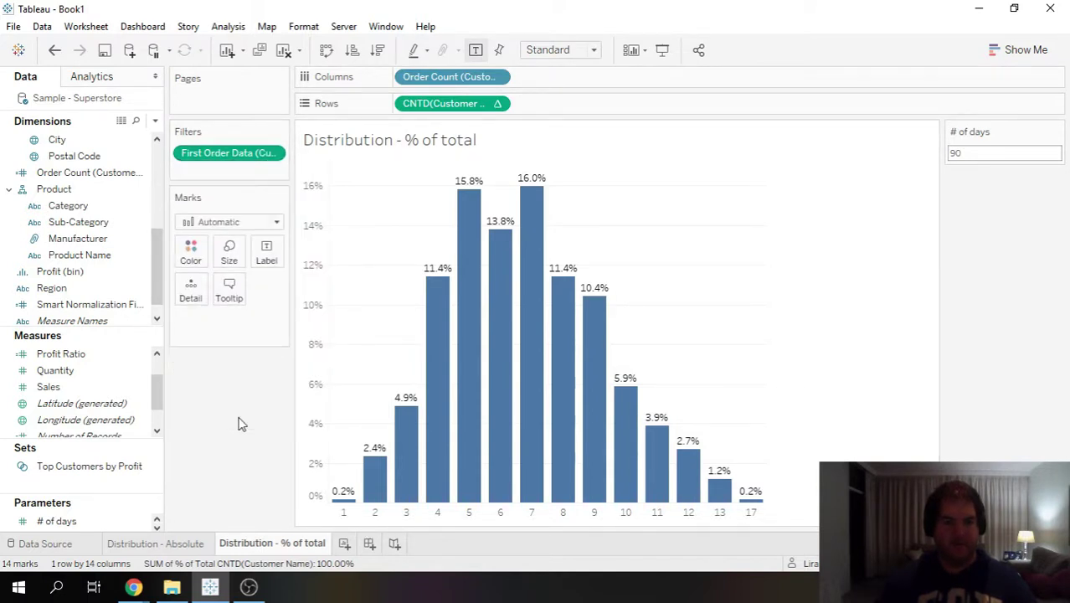
left_click(55, 50)
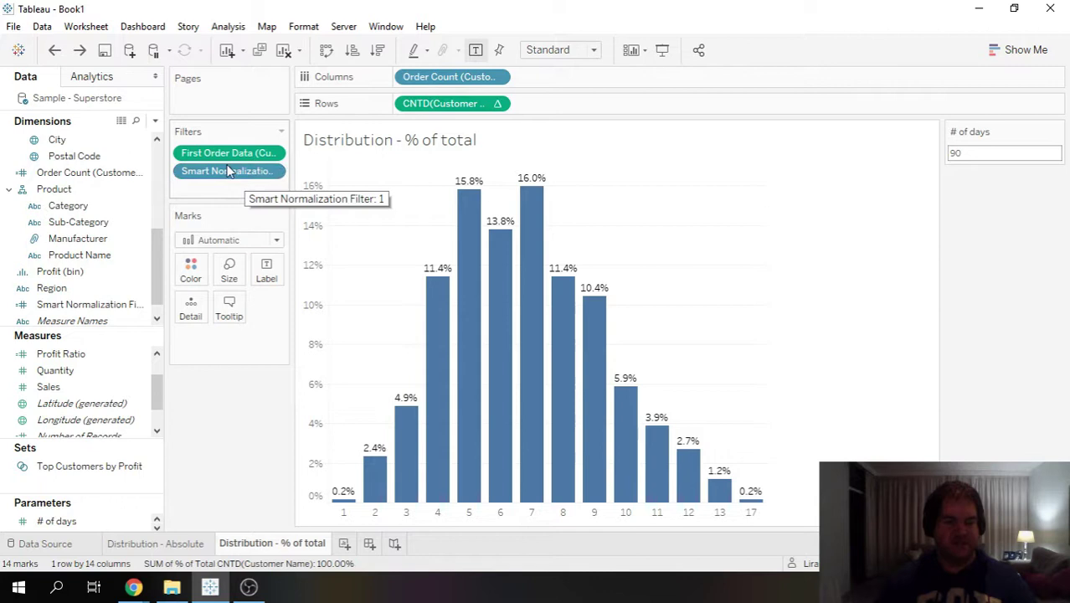
- Duplicate Smart Normalization Filter and change its results from 1/0 to [Order ID]/NULL
right_click(141, 307)
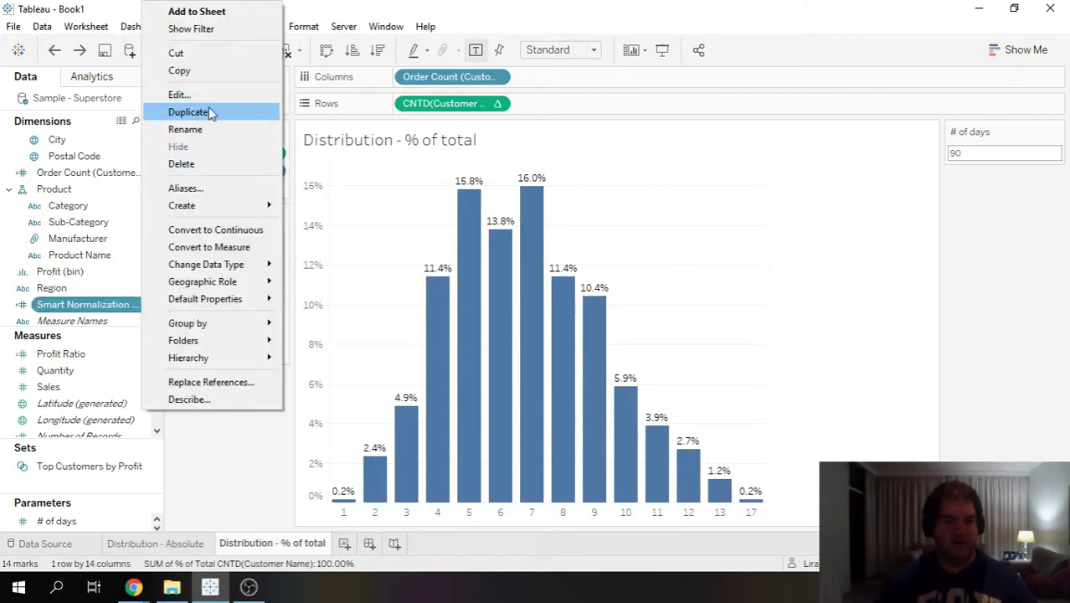
left_click(209, 113)
right_click(140, 310)
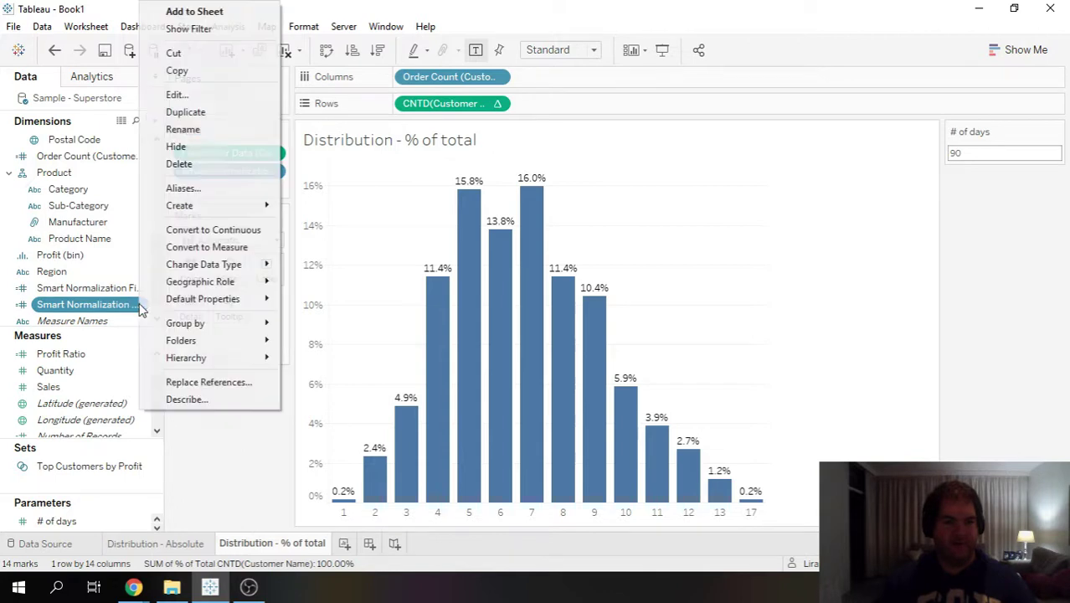
left_click(178, 95)
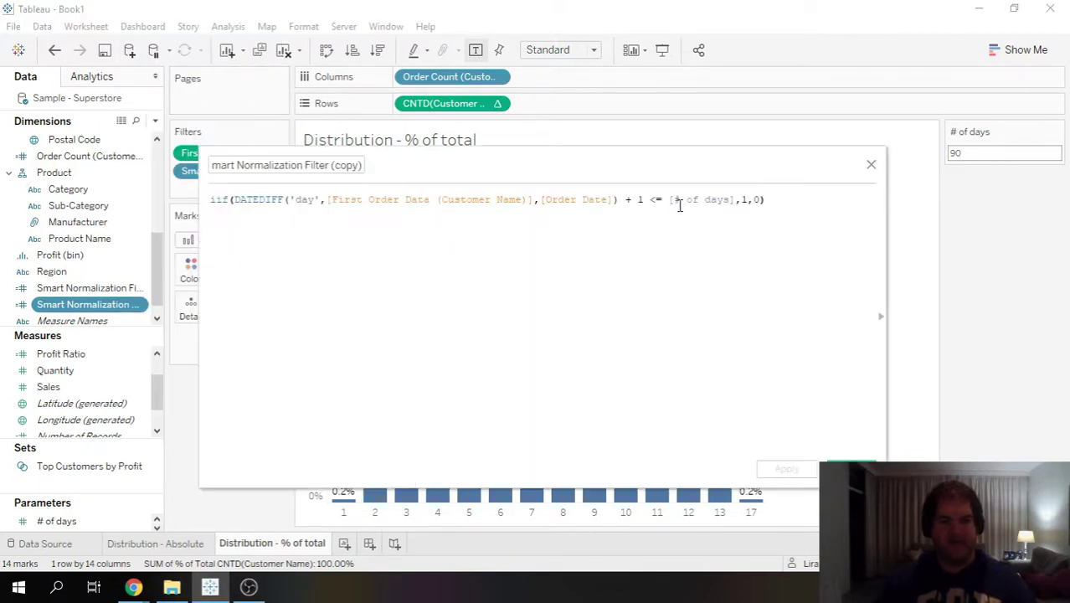
left_click(750, 199)
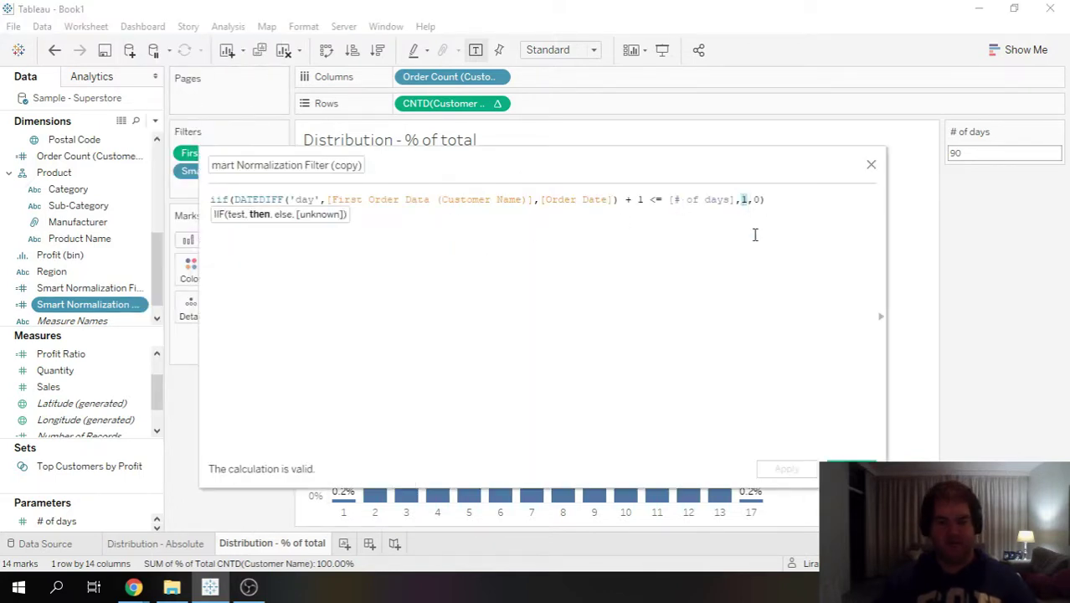
type("ord")
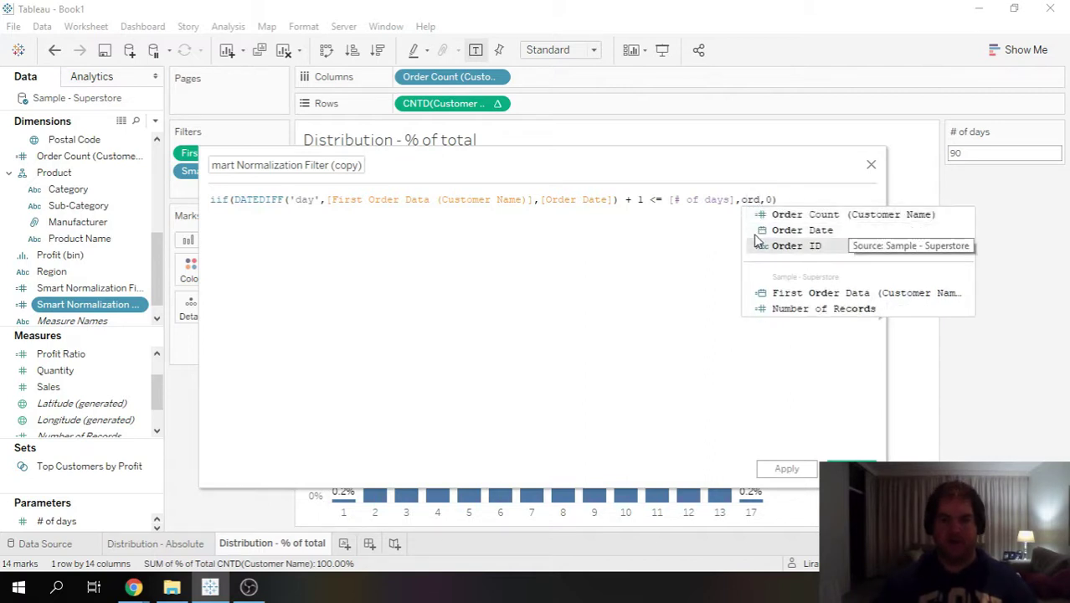
left_click(756, 243)
key("BackSpace")
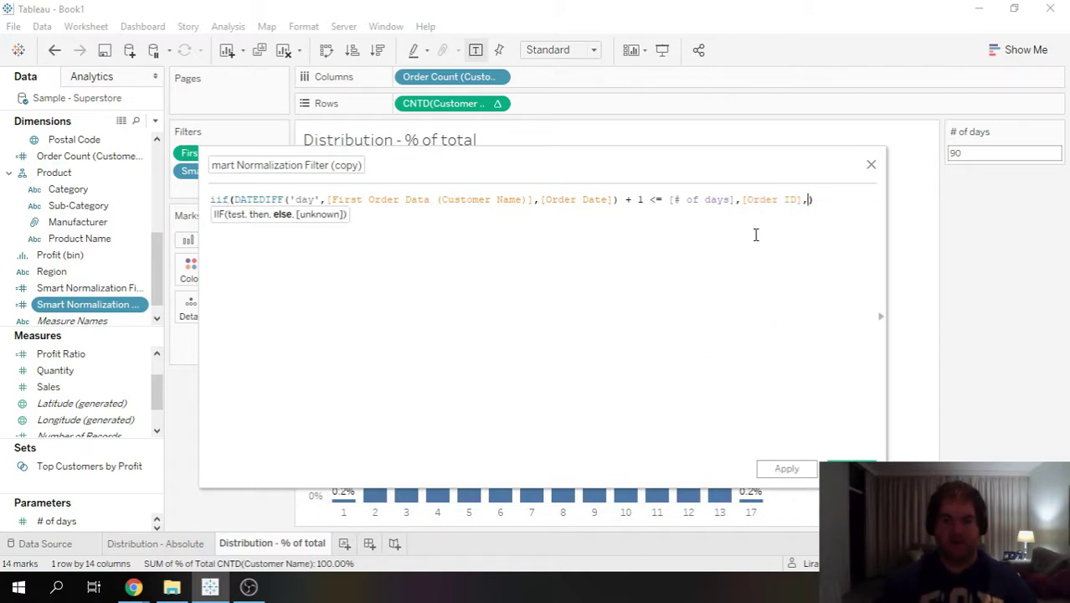
type("nu")
key("Return")
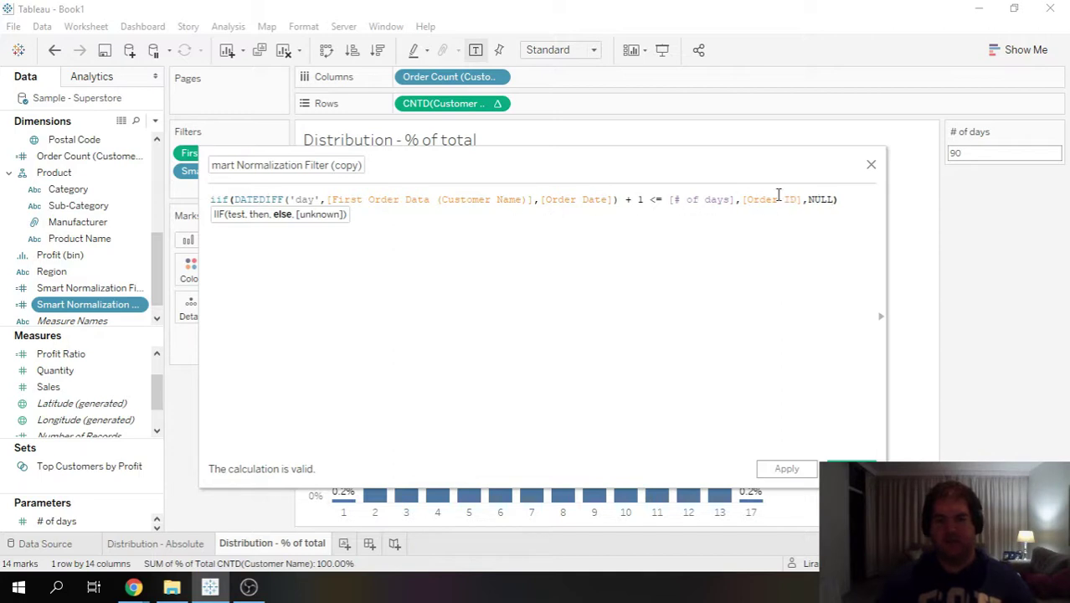
- Rename the copied calculation to Normalized Order Id
left_click(267, 168)
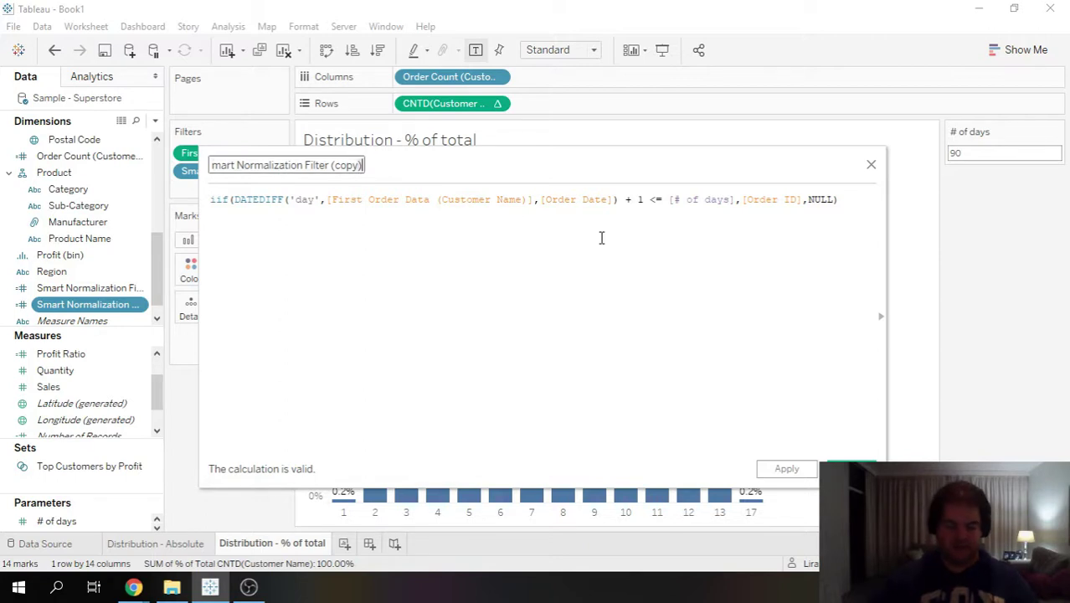
key("ctrl+a")
key("BackSpace")
type("Norm")
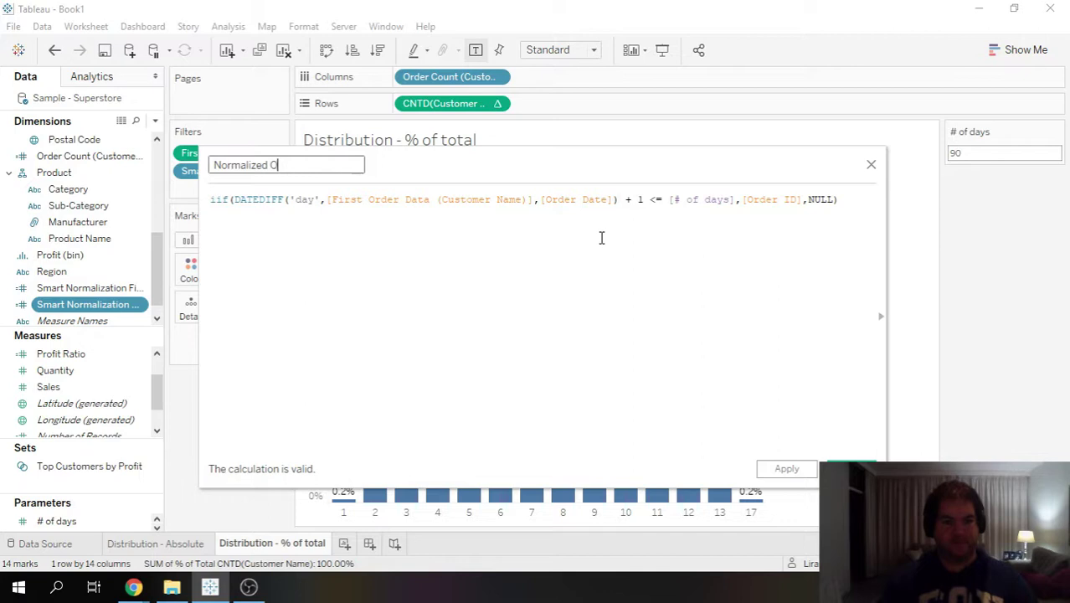
type("alized Order Id")
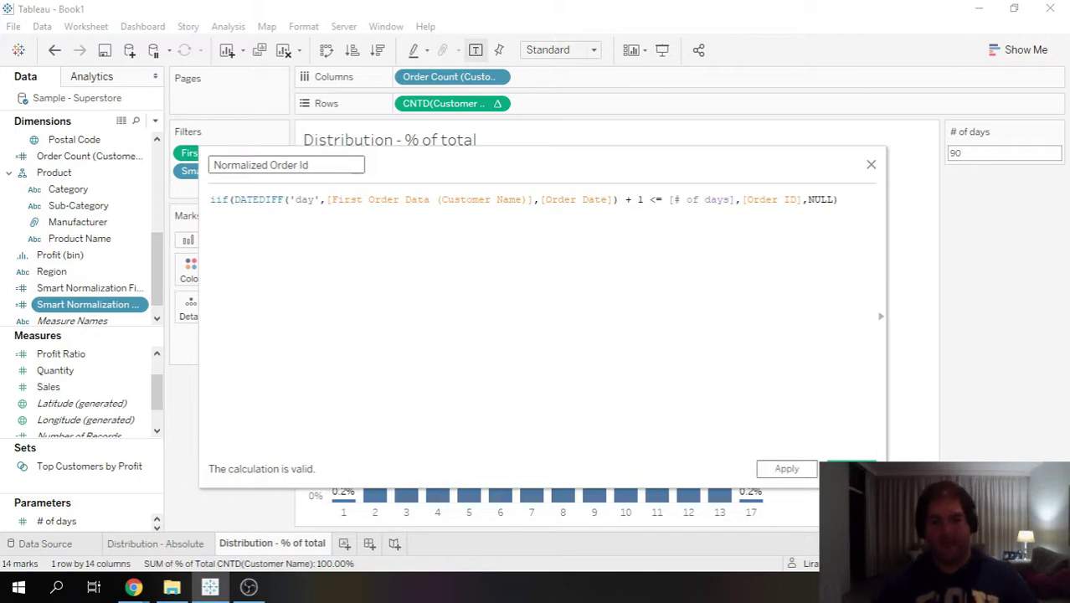
- Save the Normalized Order Id field, then make Order Count use COUNTD([Normalized Order Id])
left_click(852, 469)
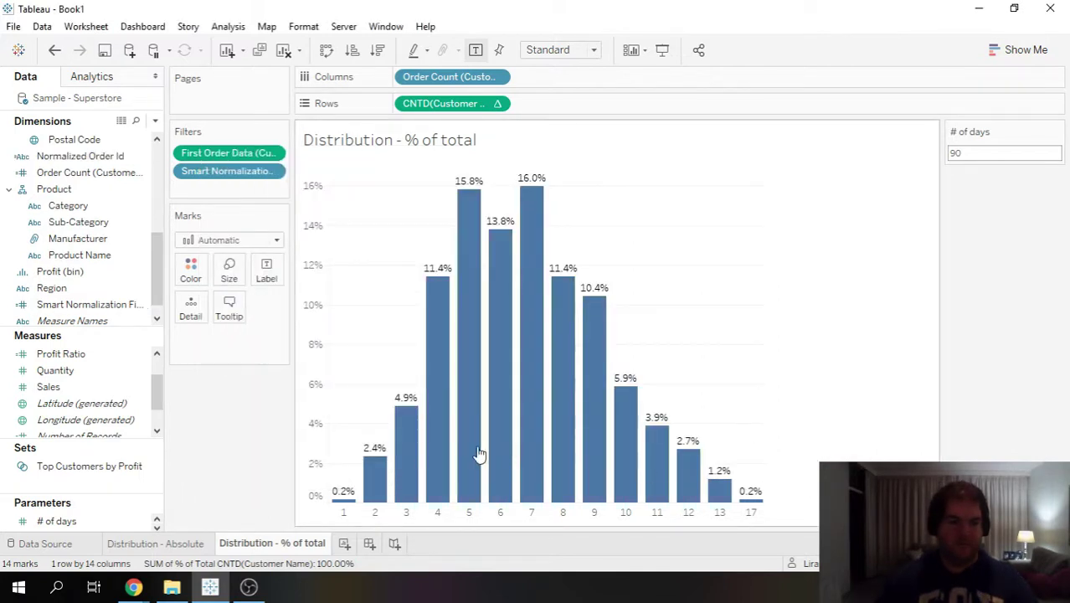
left_click_drag(80, 255, 166, 234)
right_click(144, 277)
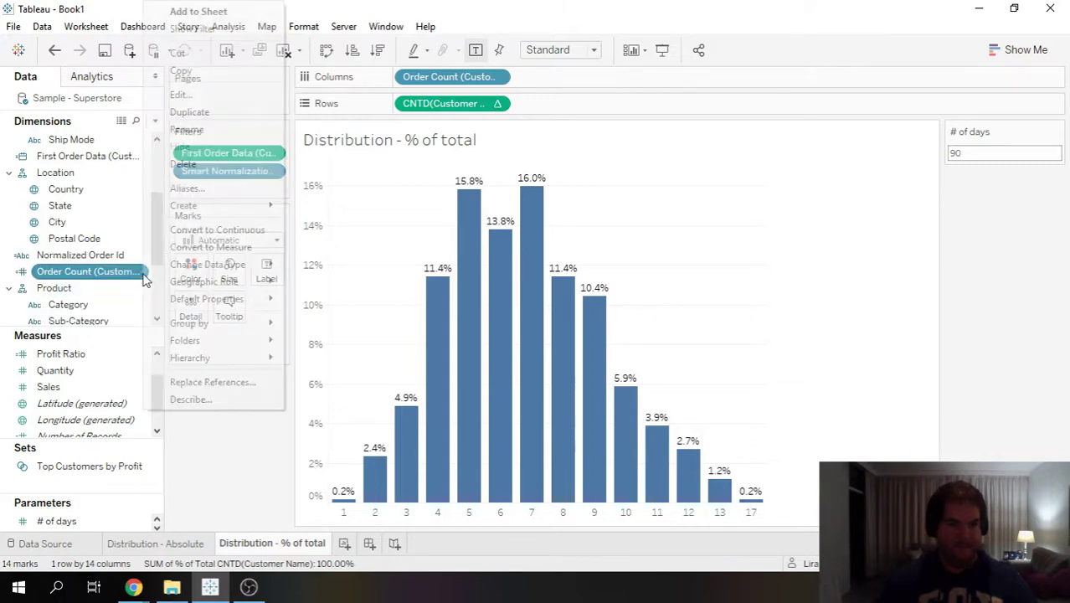
left_click(205, 94)
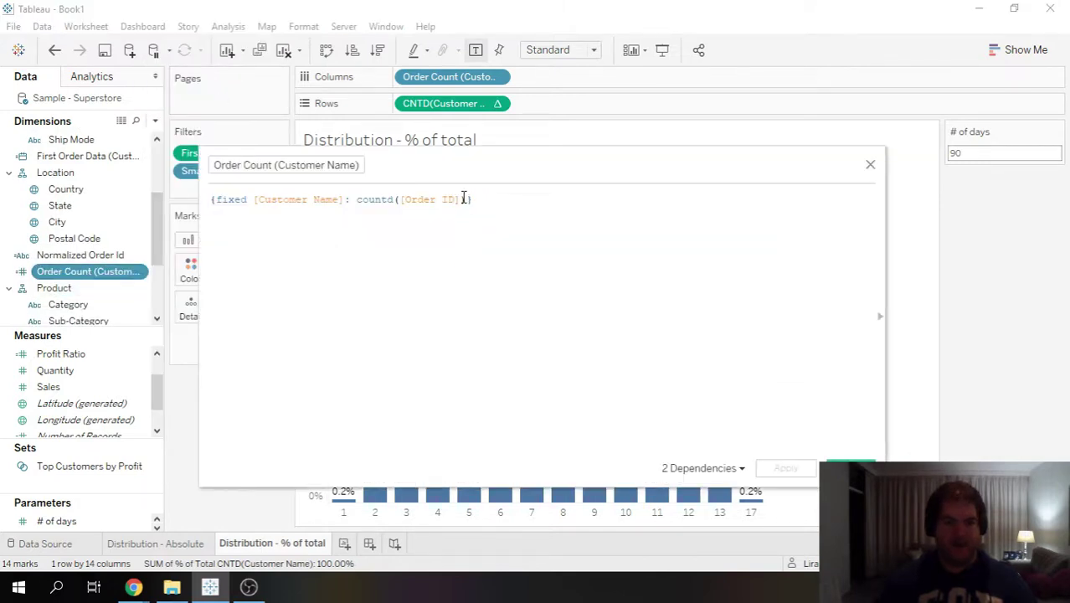
left_click_drag(462, 200, 398, 199)
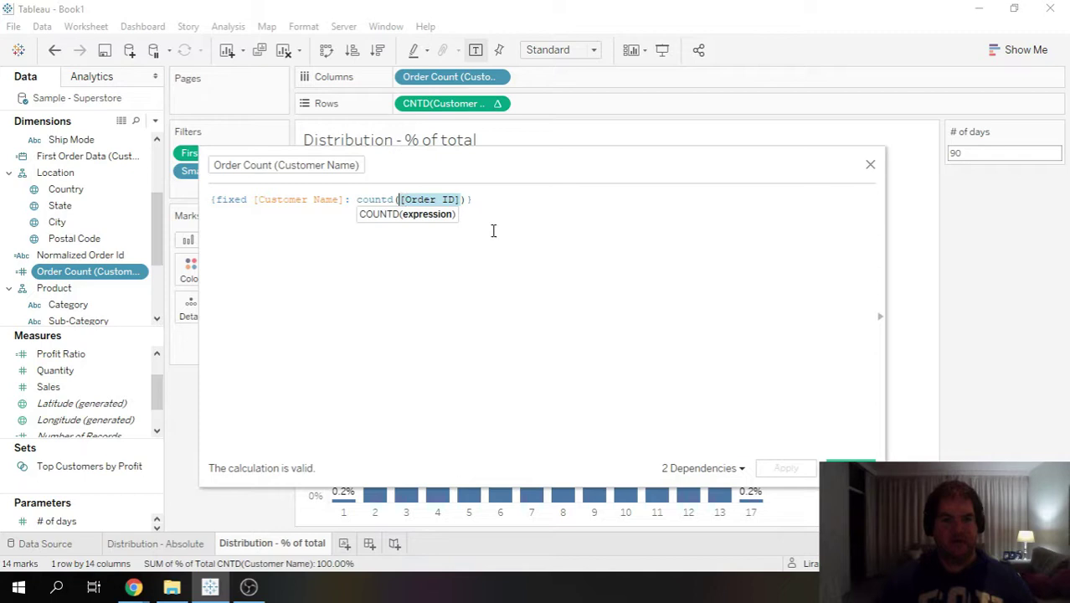
type("[")
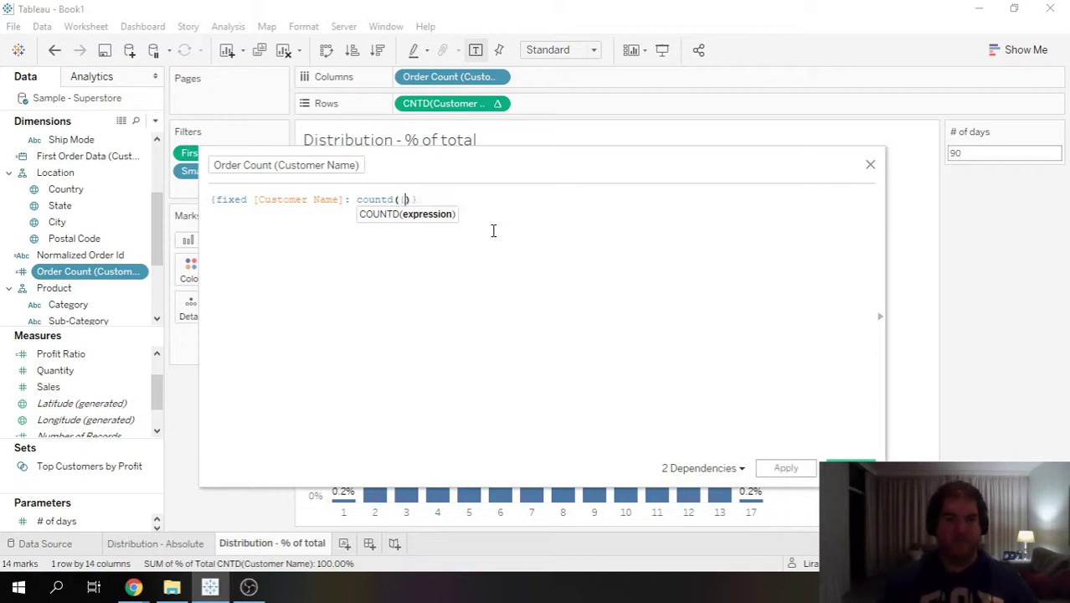
key("BackSpace")
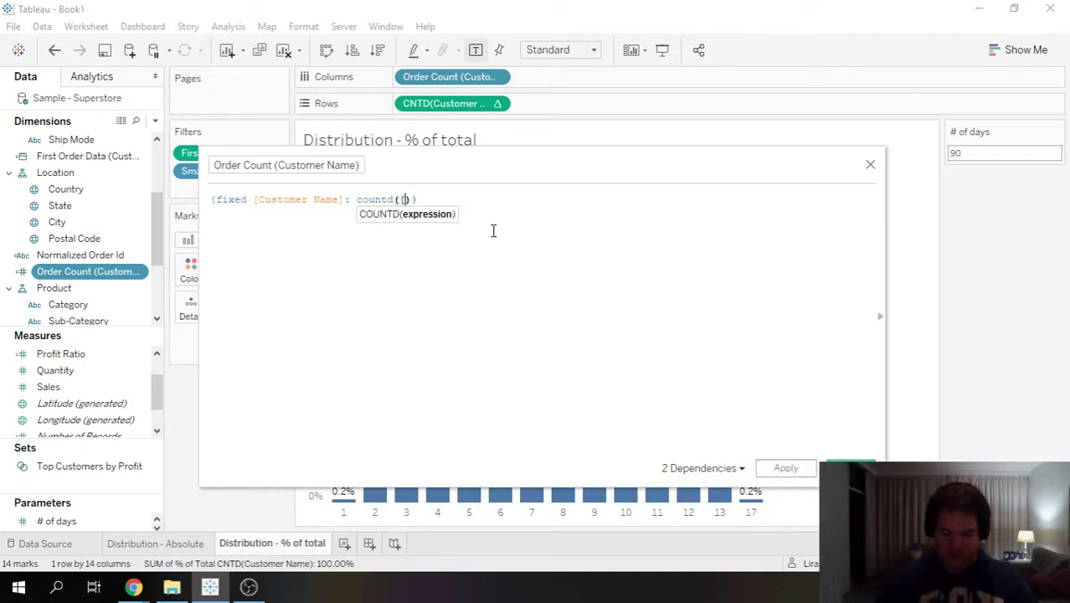
type("no")
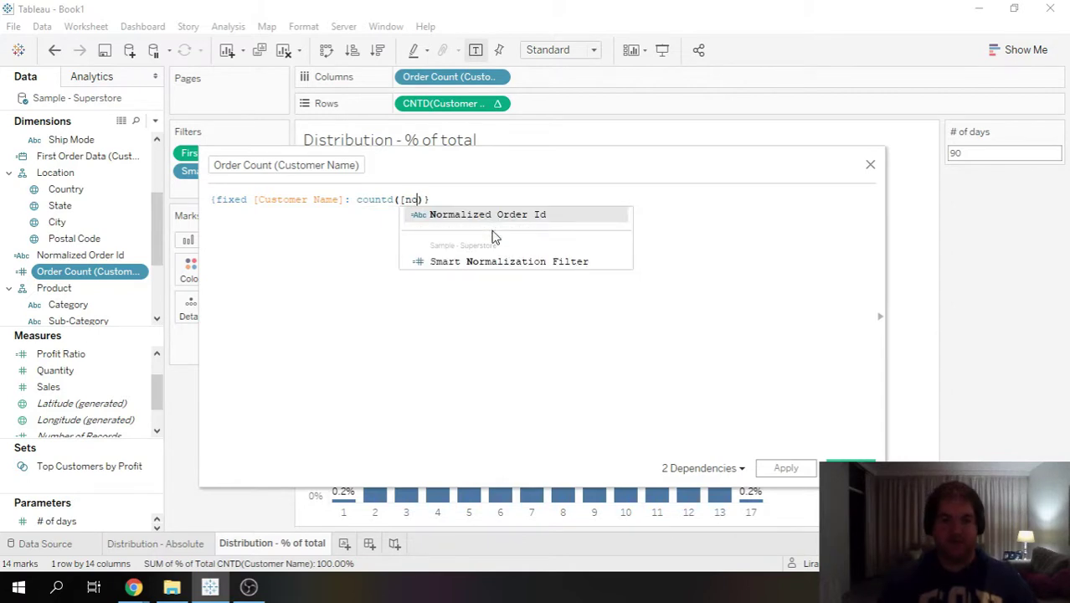
key("Return")
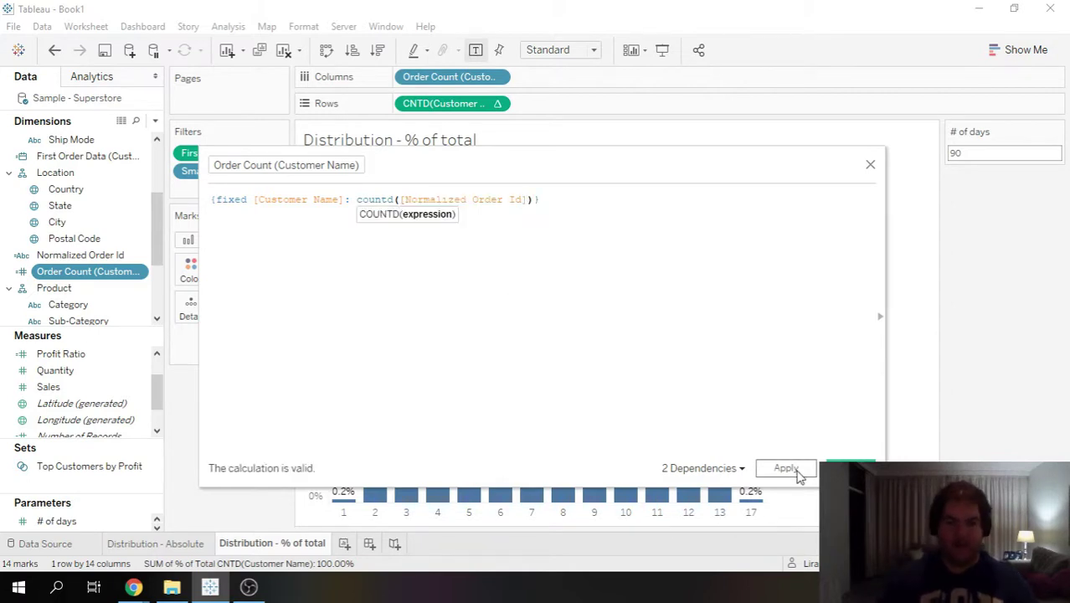
left_click(791, 469)
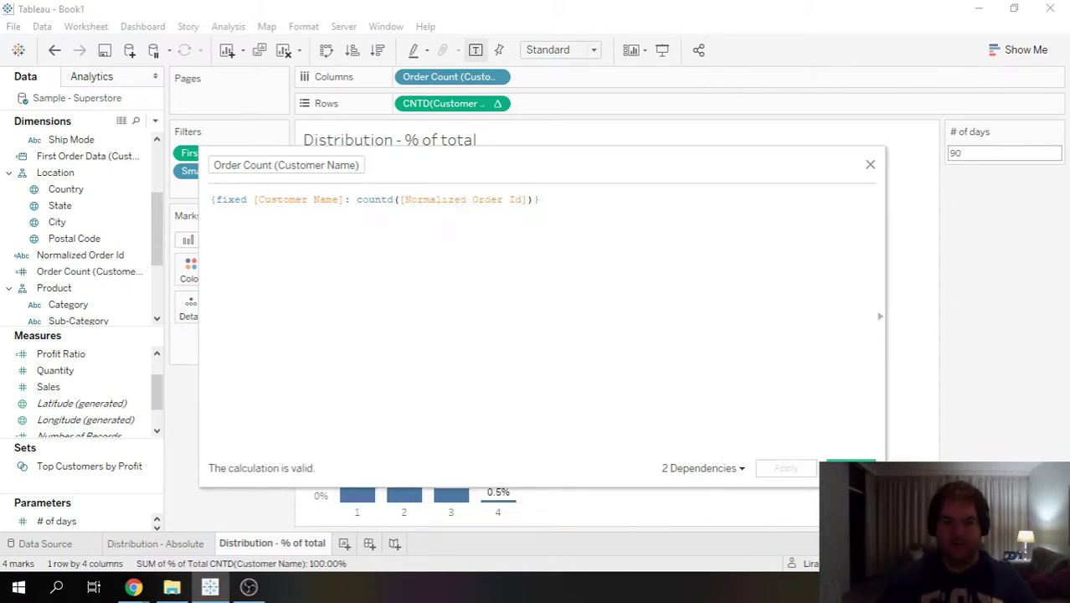
left_click(848, 469)
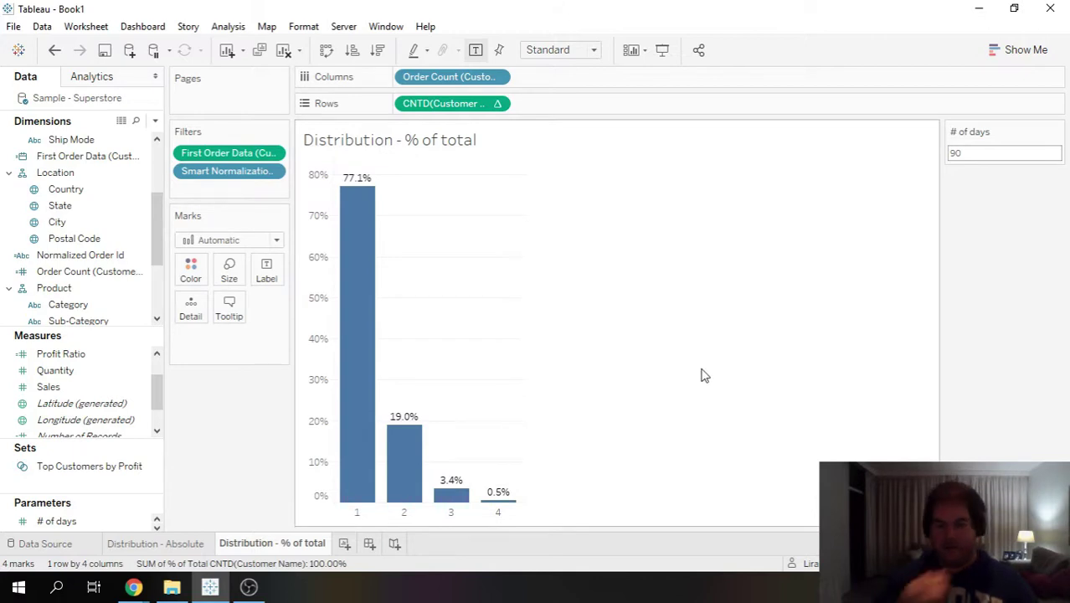
- Change the # of days parameter value from 365 to 10000
double_click(985, 152)
type("365")
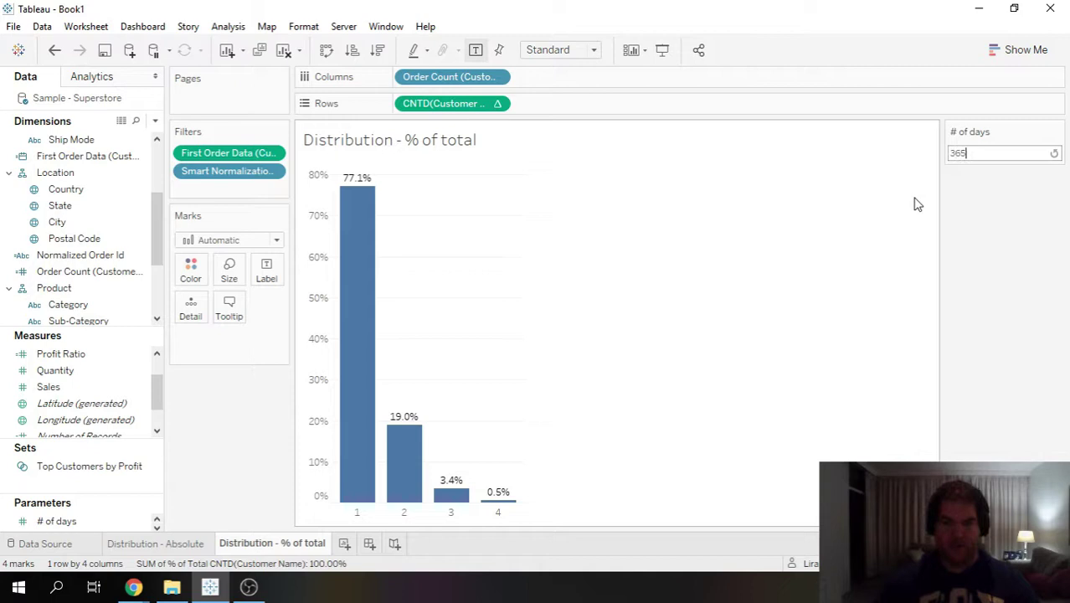
key("Return")
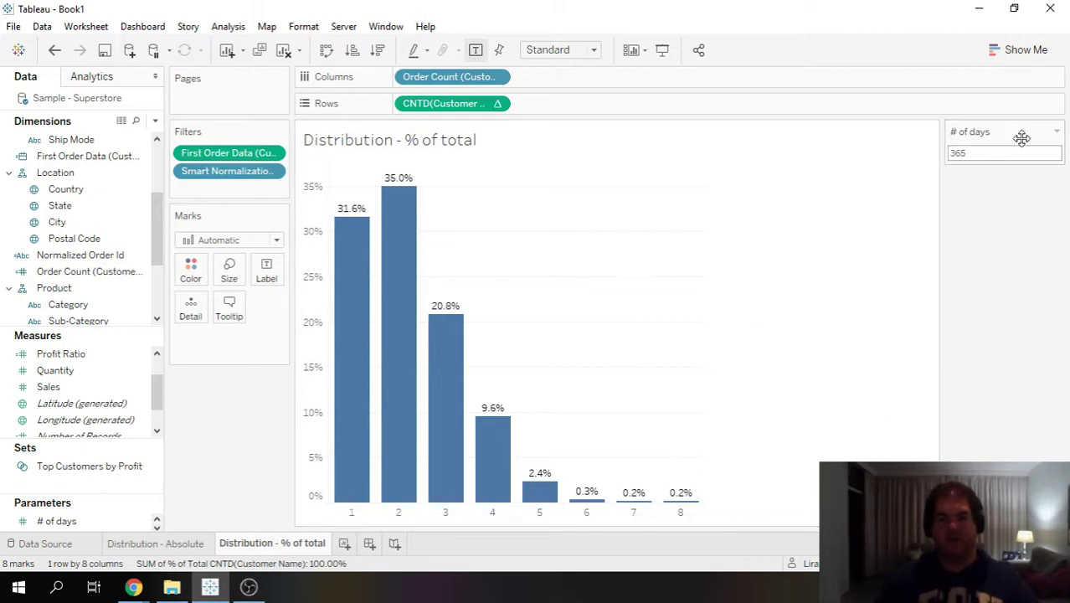
double_click(974, 156)
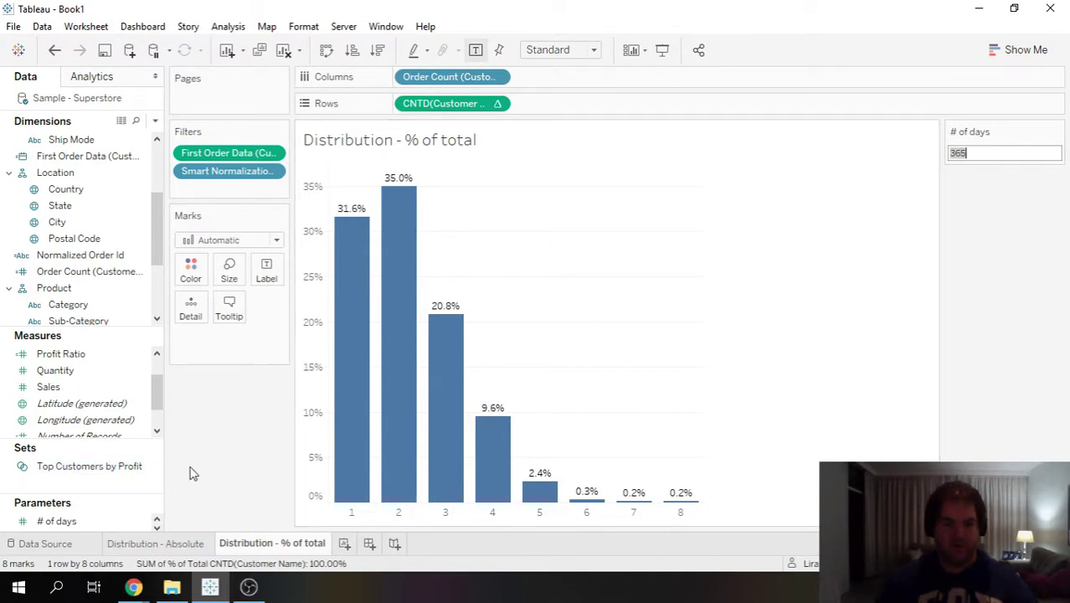
mouse_move(373, 410)
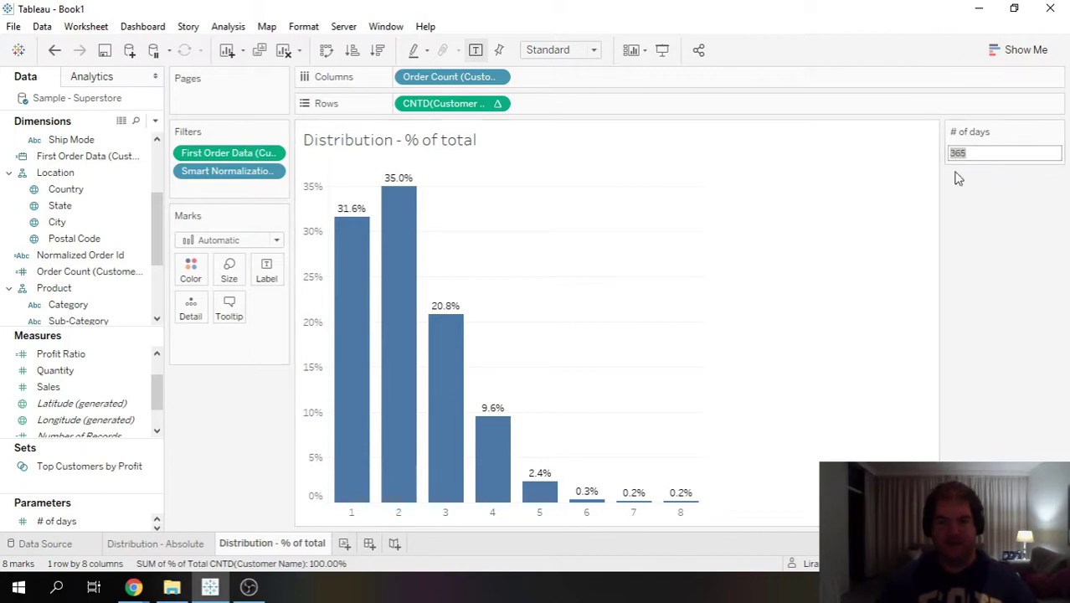
left_click(987, 290)
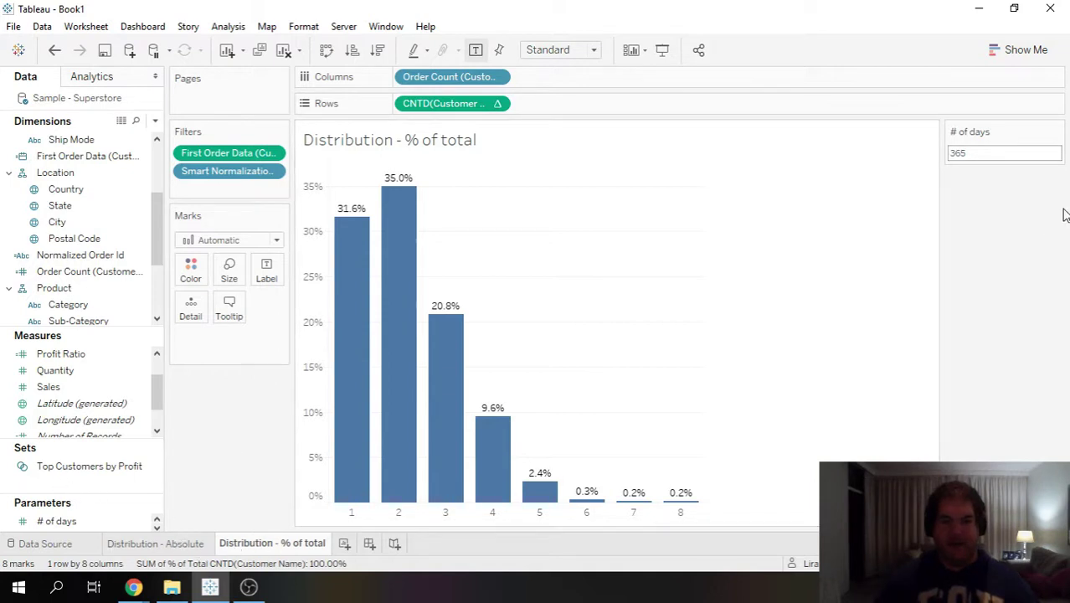
left_click(1013, 152)
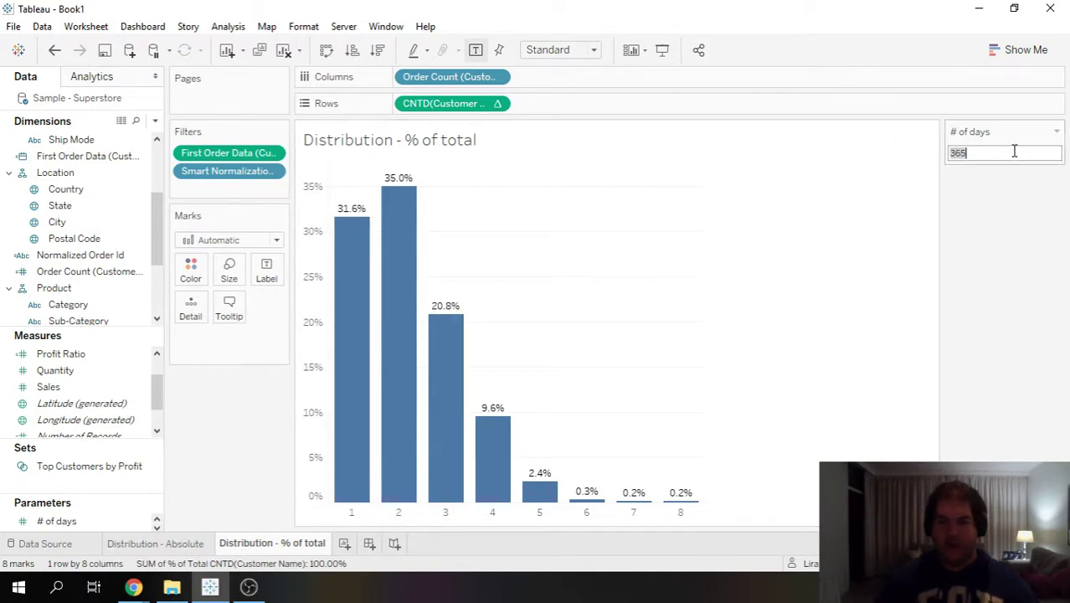
key("BackSpace")
type("10")
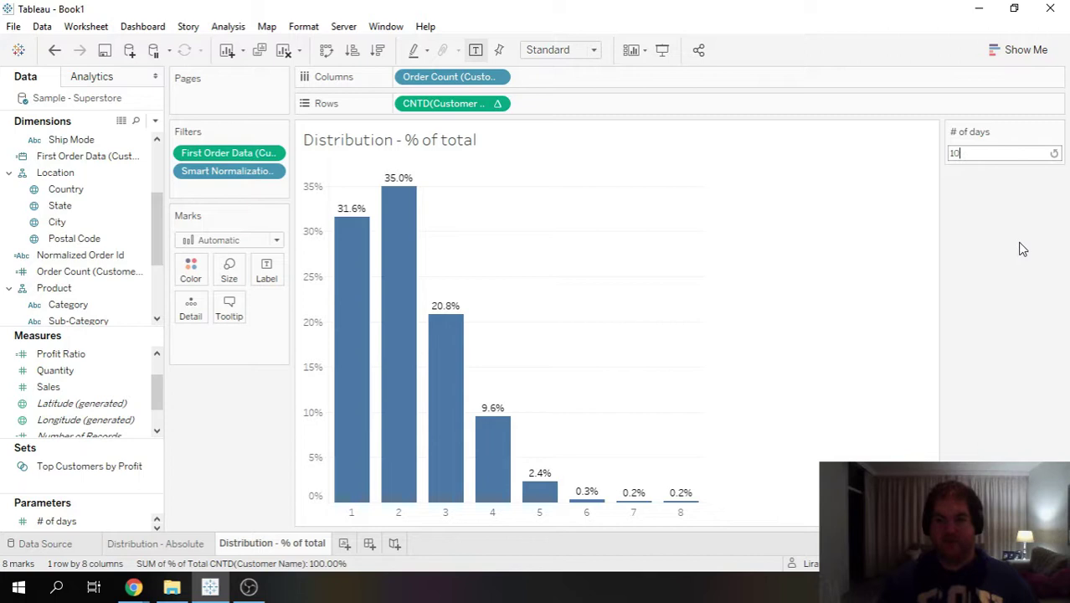
type("000")
key("Return")
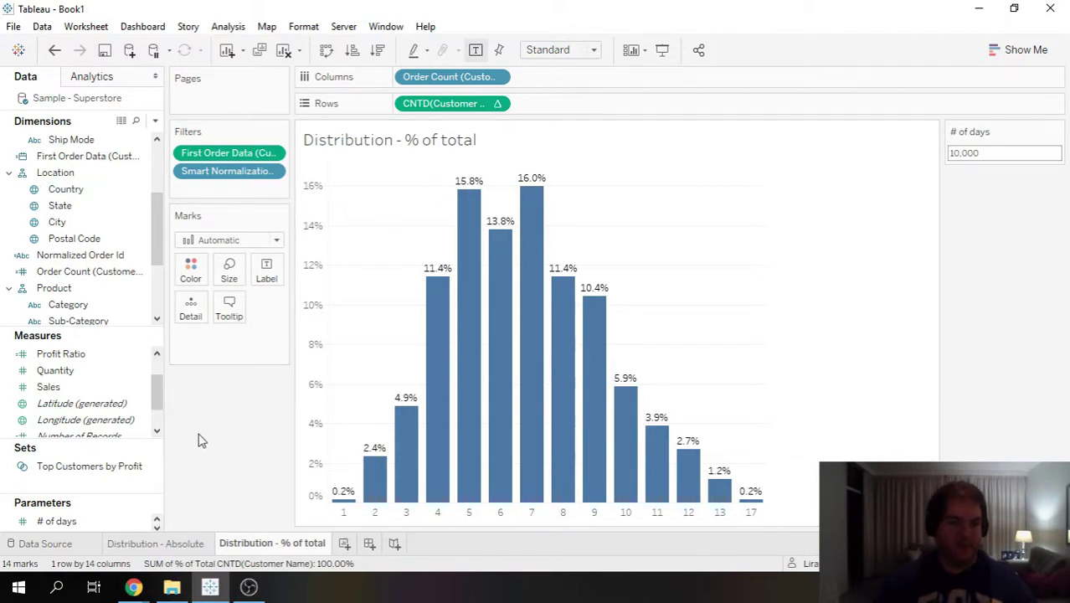
- Start a calculated field: IF Order Count is between 1 and 5 then "Good"
left_click(155, 121)
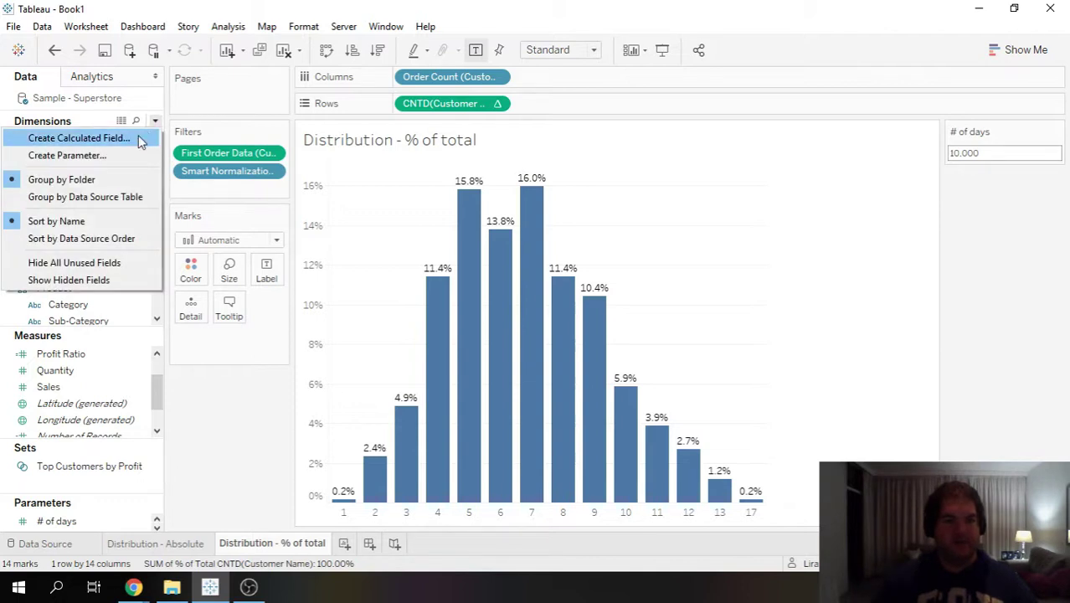
left_click(136, 136)
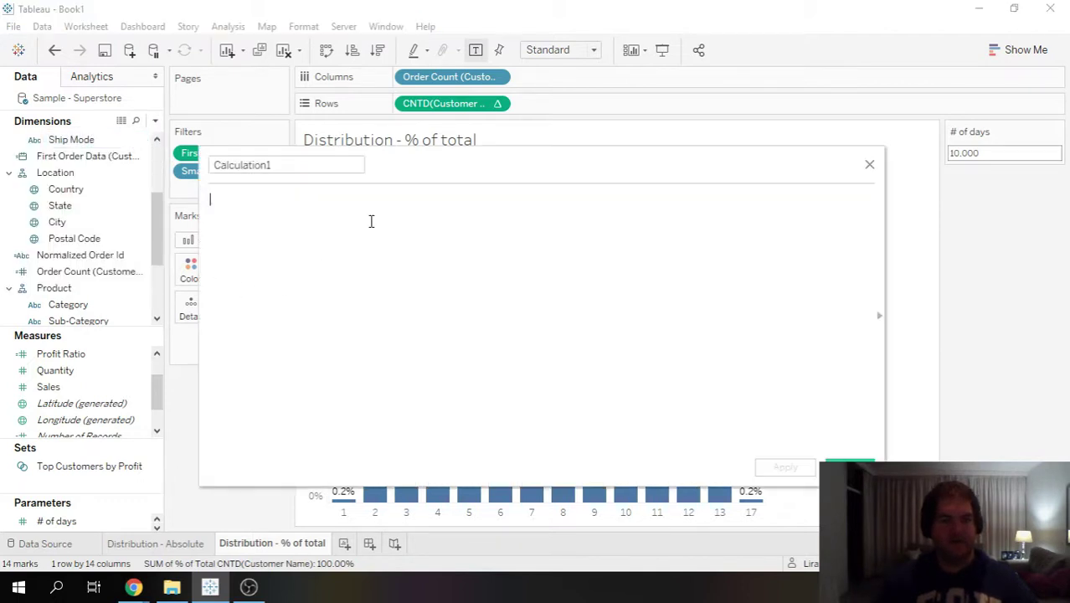
left_click_drag(464, 161, 487, 193)
type("IF")
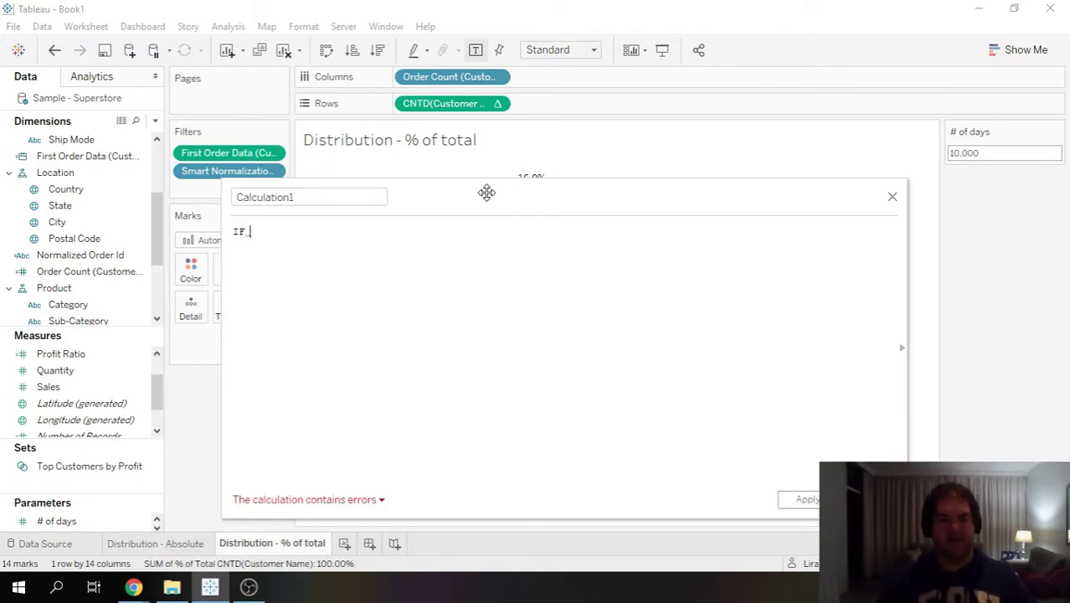
type("ord")
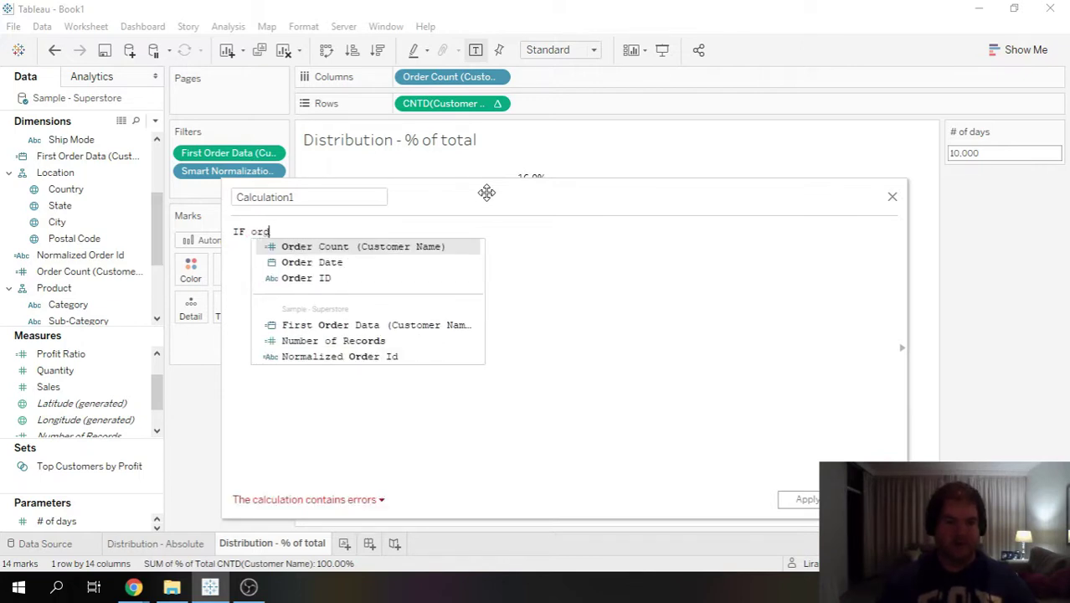
key("Return")
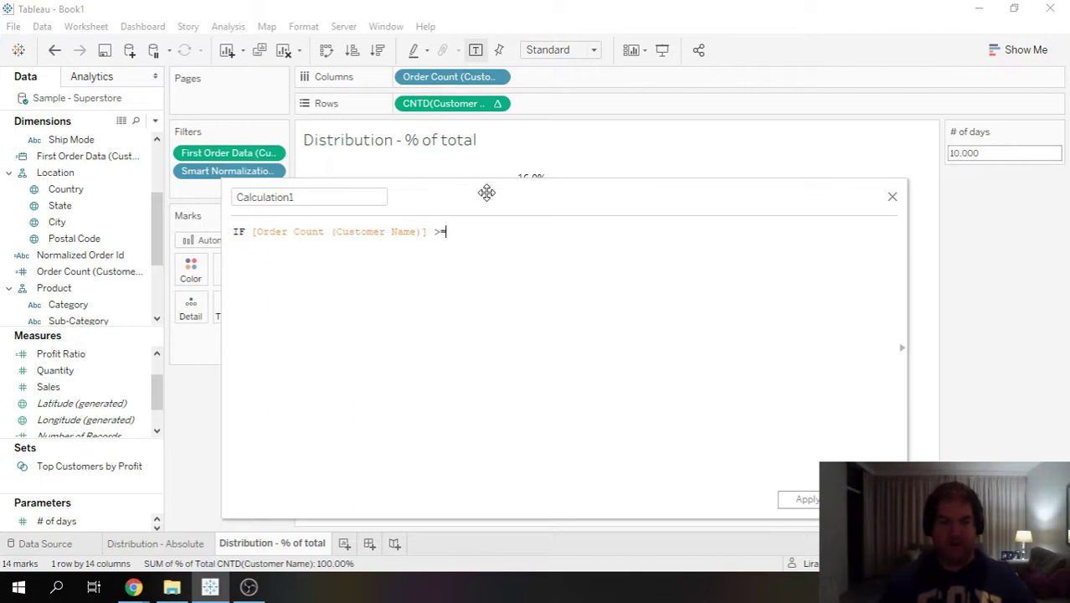
type(">=")
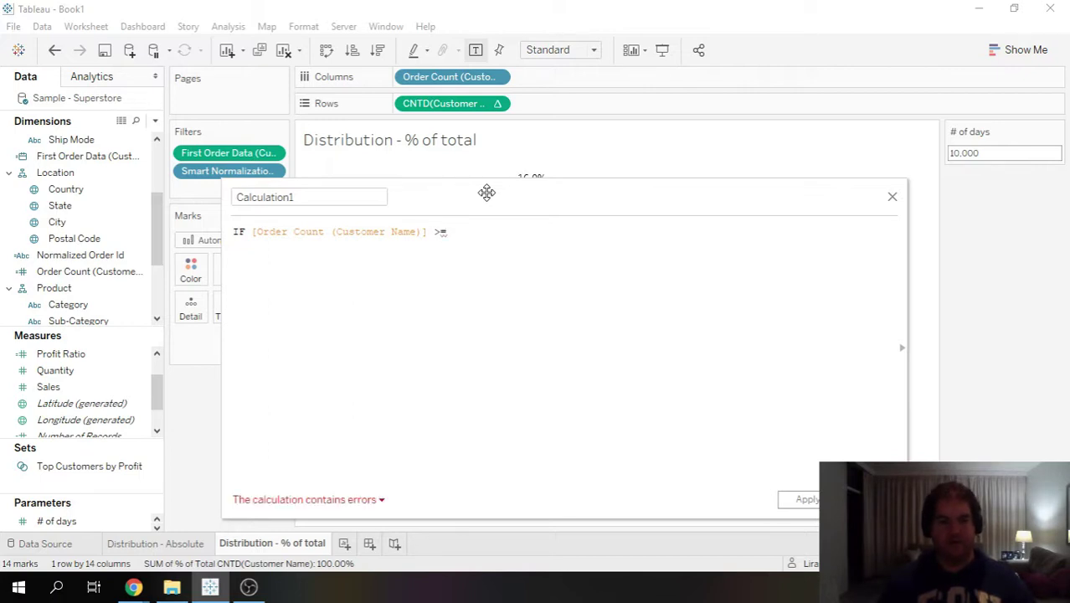
type(" 1 and order")
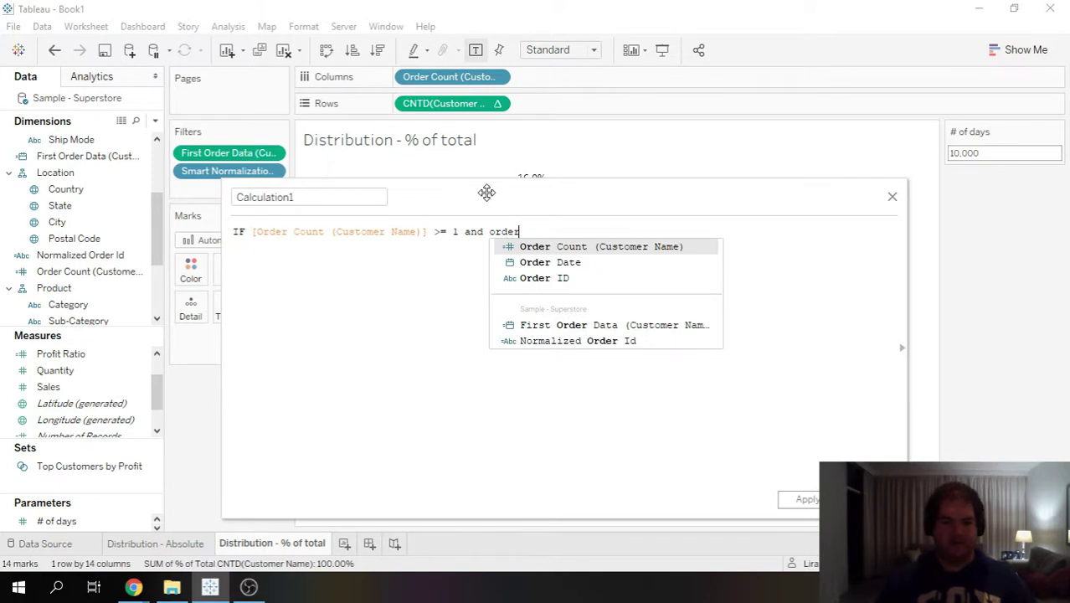
key("Return")
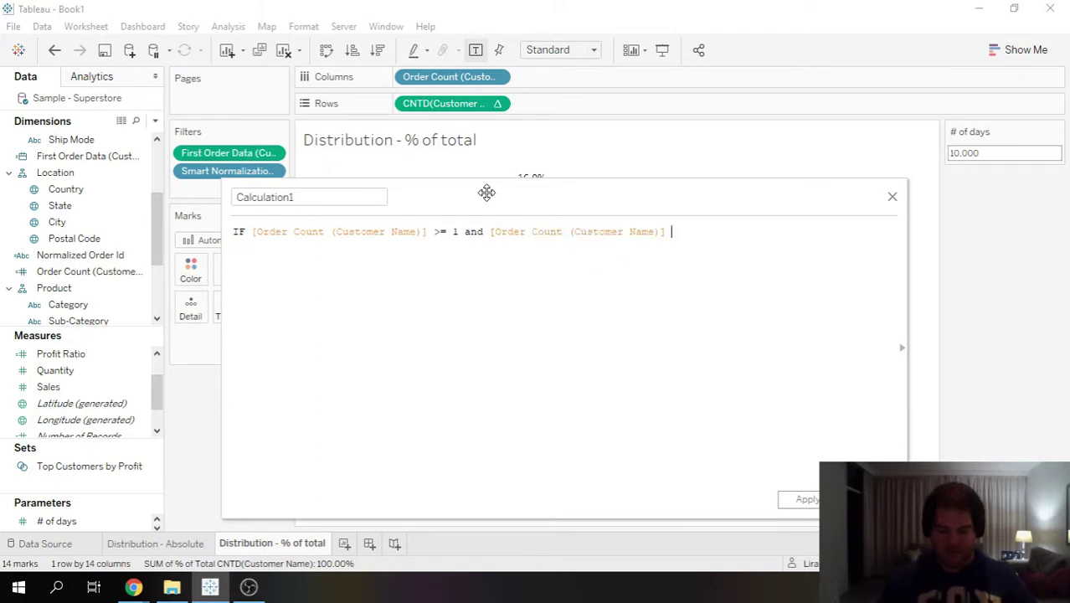
type("<= 5 ")
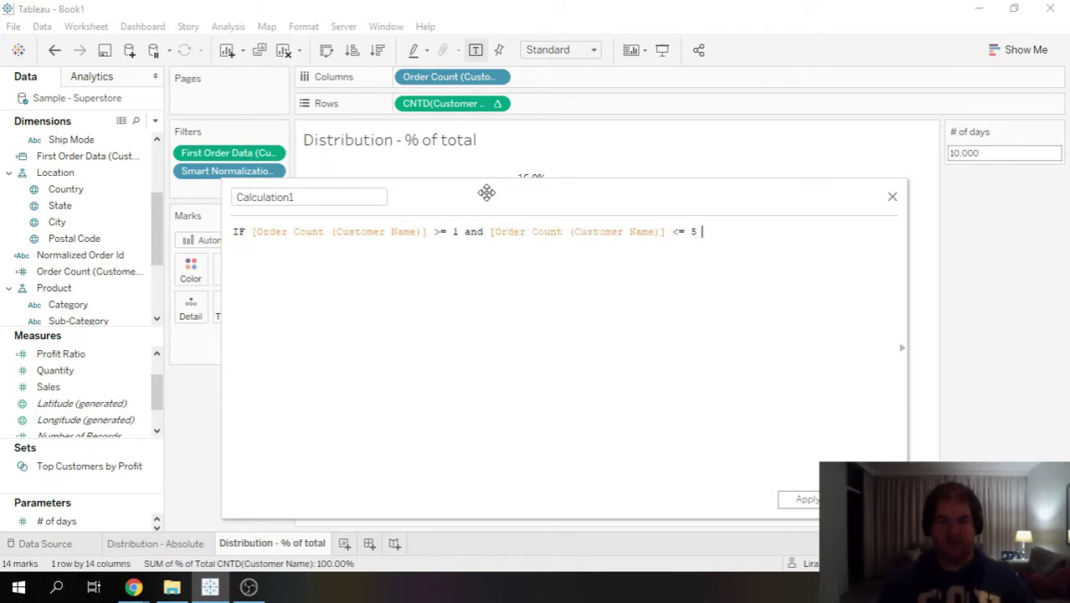
type("then ")
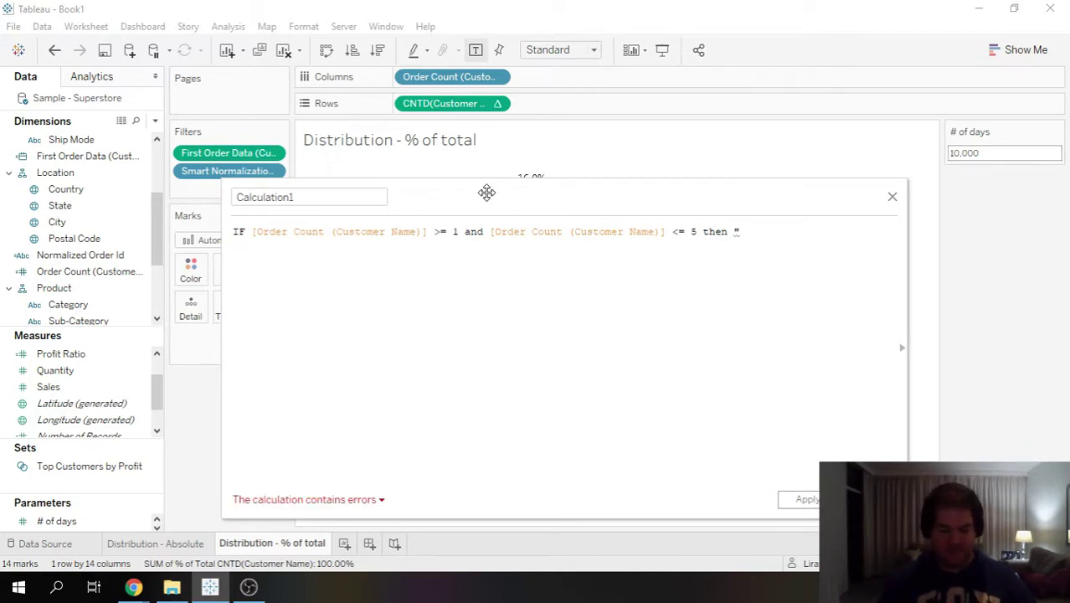
type("\"Gr")
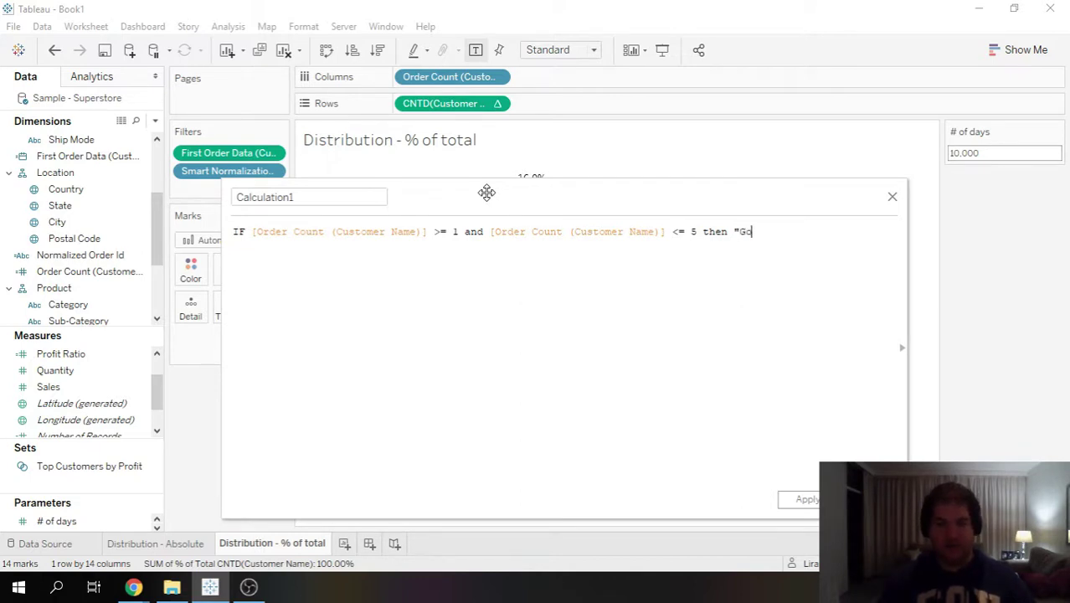
type("od\"")
- Add an ELSEIF line reusing the first condition, with the lower bound changed to > 5
key("Return")
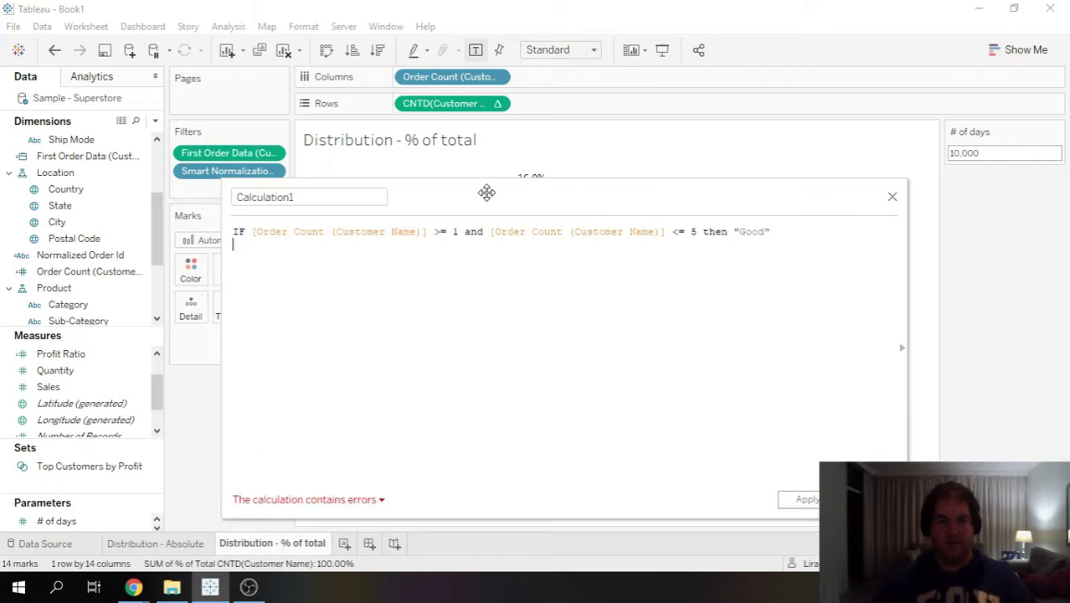
type("els")
key("Down")
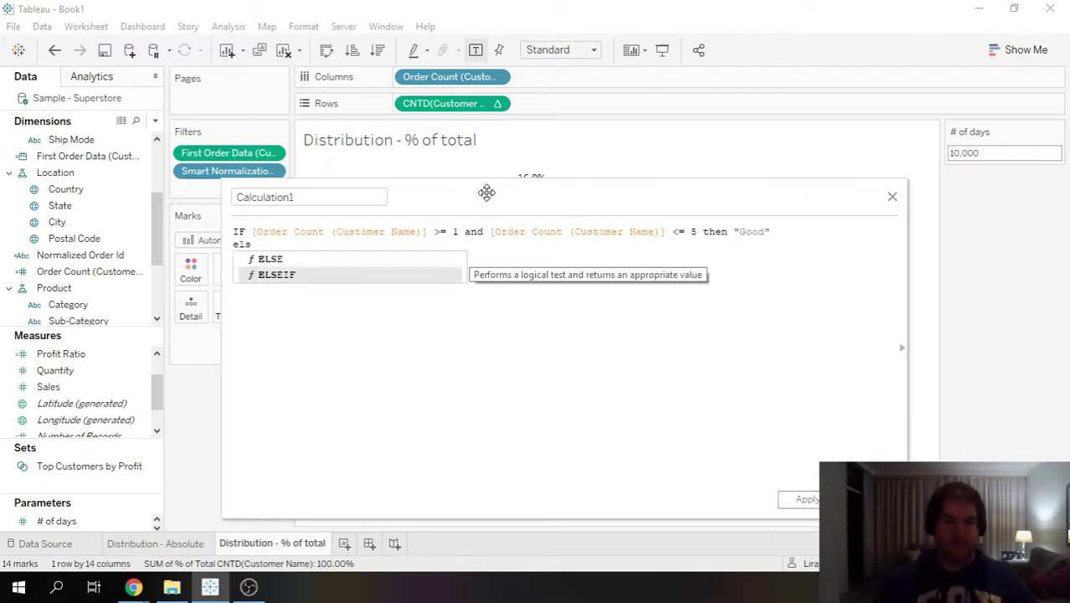
key("Return")
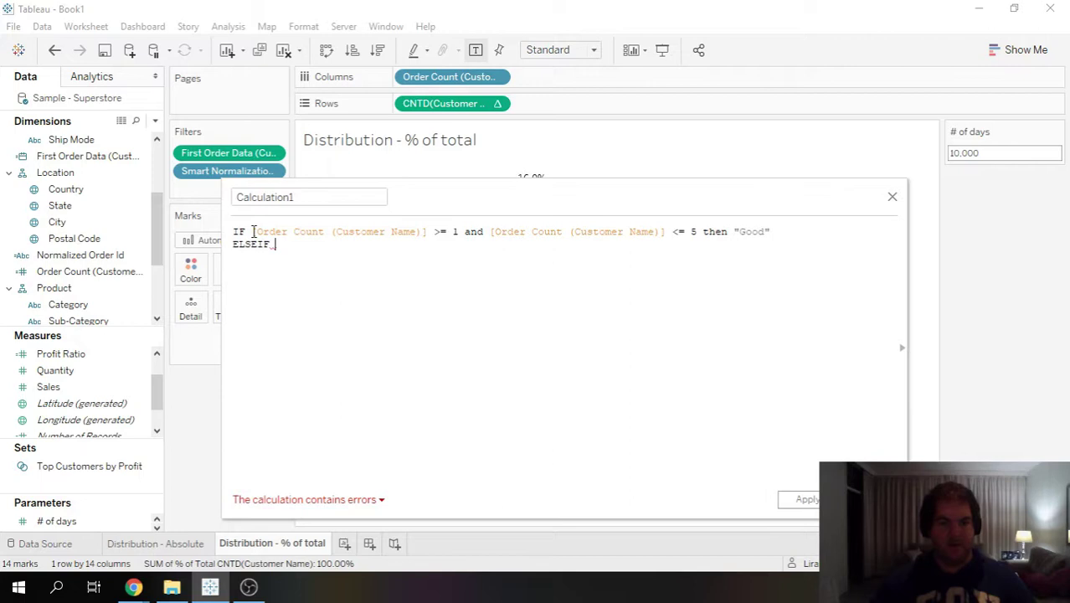
left_click_drag(253, 232, 802, 236)
key("ctrl+c")
left_click(491, 248)
key("ctrl+v")
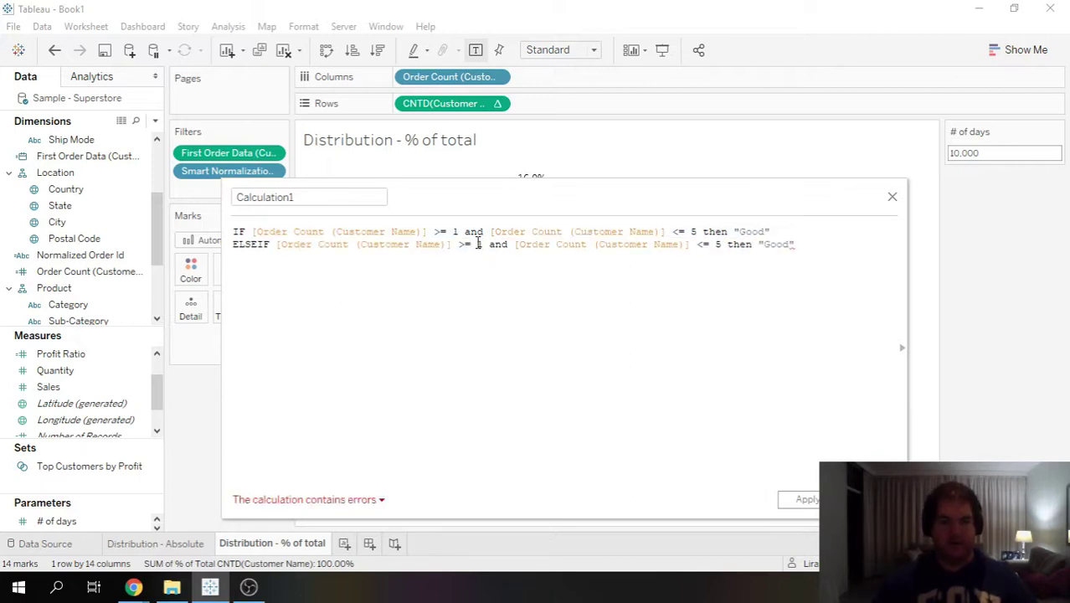
key("BackSpace")
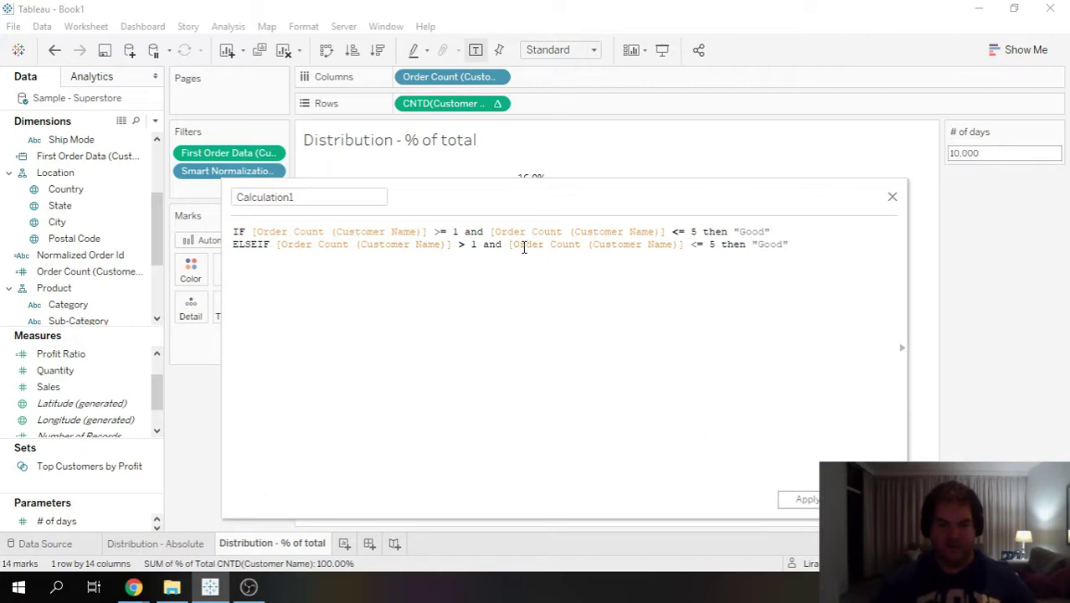
type("5")
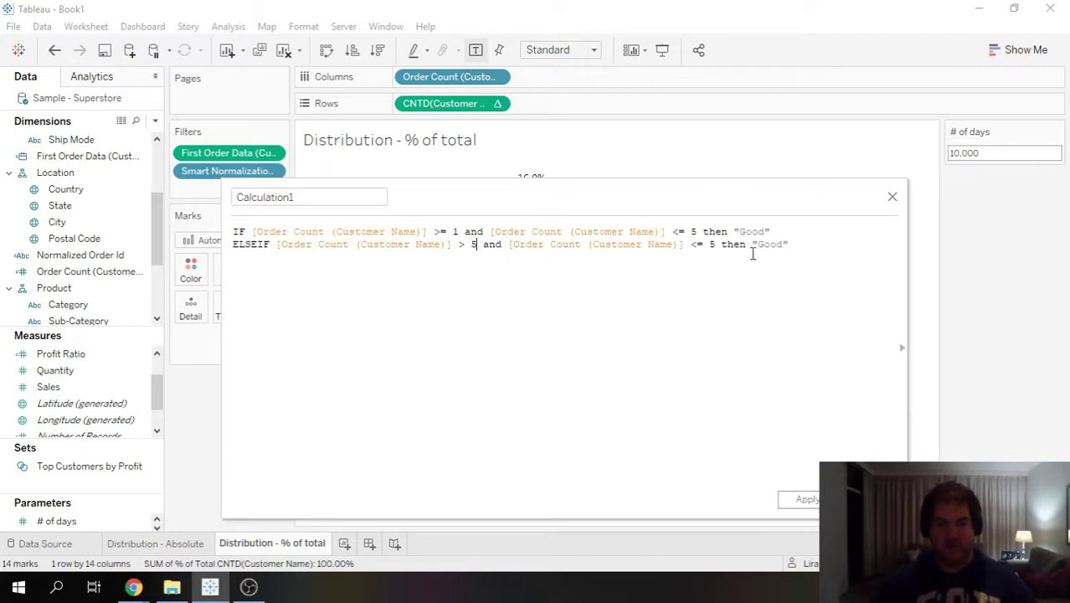
- Make the ELSEIF upper bound < 10 labelled "Better", then add ELSE "Best" END
left_click(705, 244)
key("BackSpace")
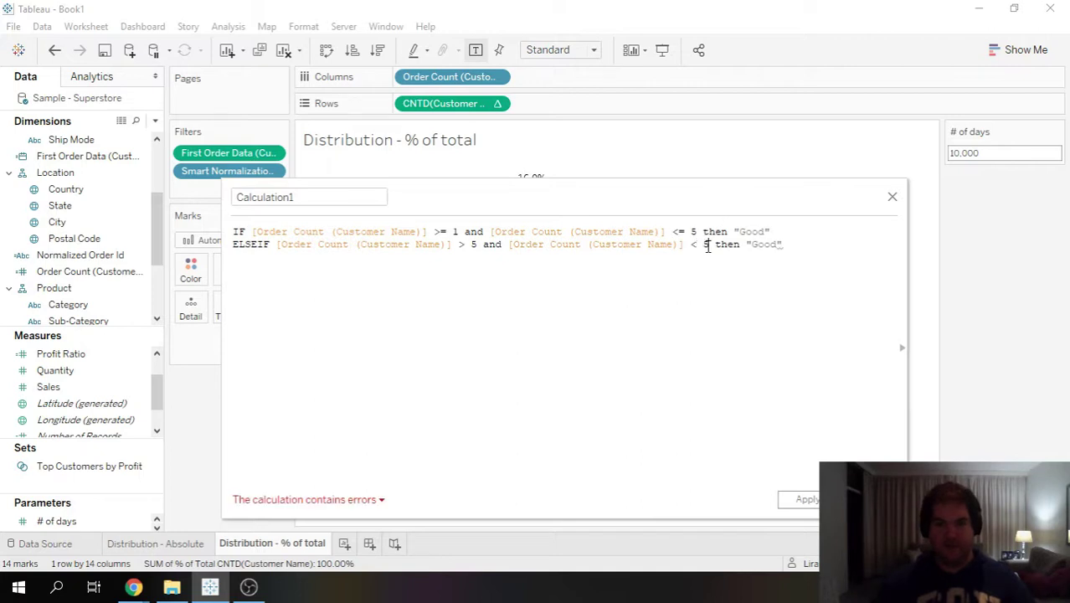
key("Right")
key("BackSpace")
type("10")
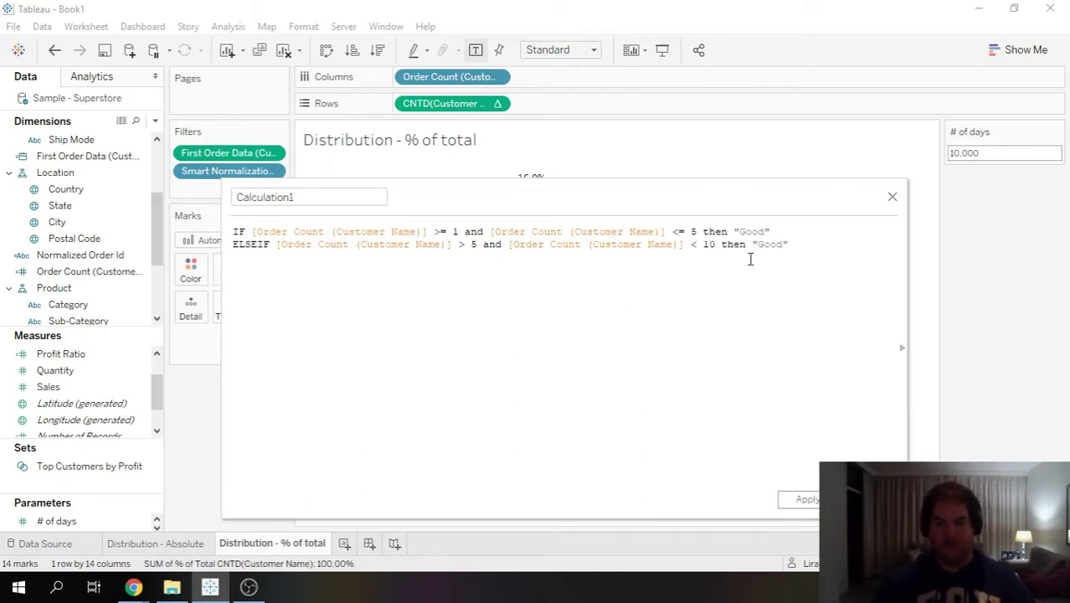
double_click(768, 244)
type("Bet")
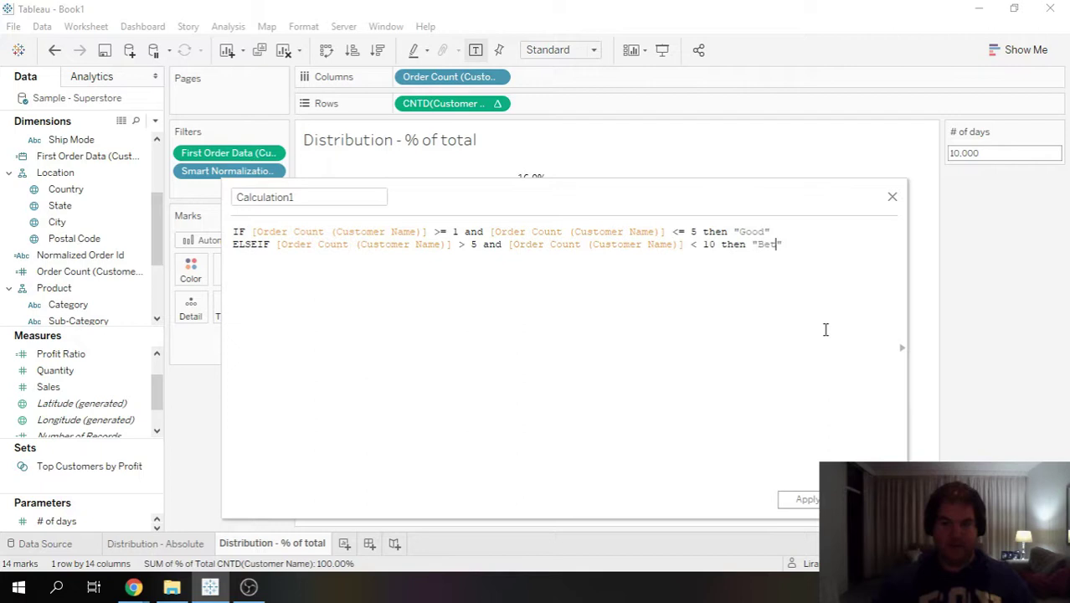
type("ter\"")
key("Return")
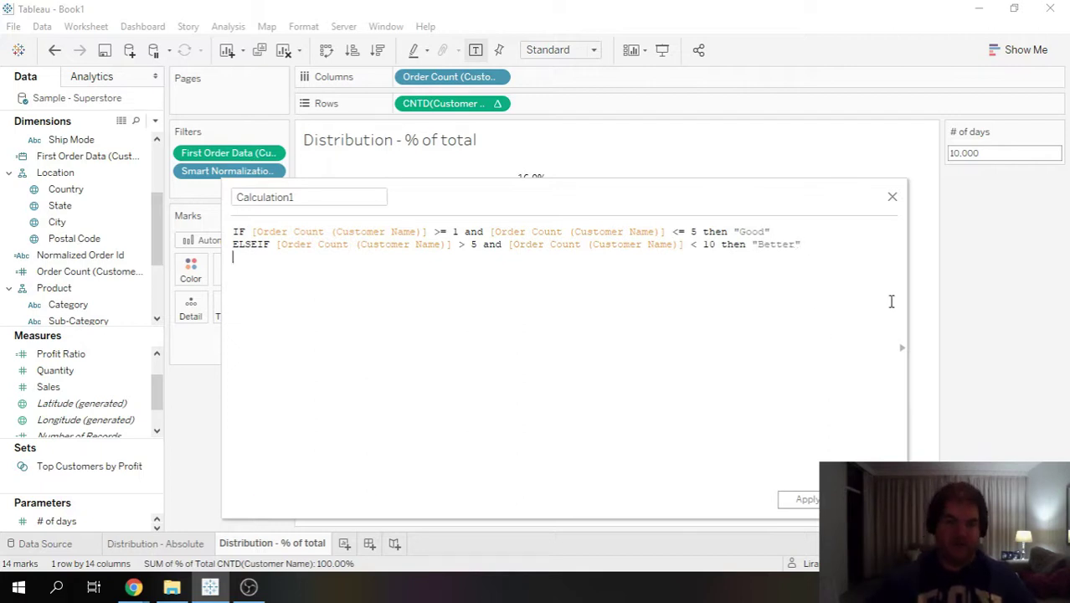
type("ELSE")
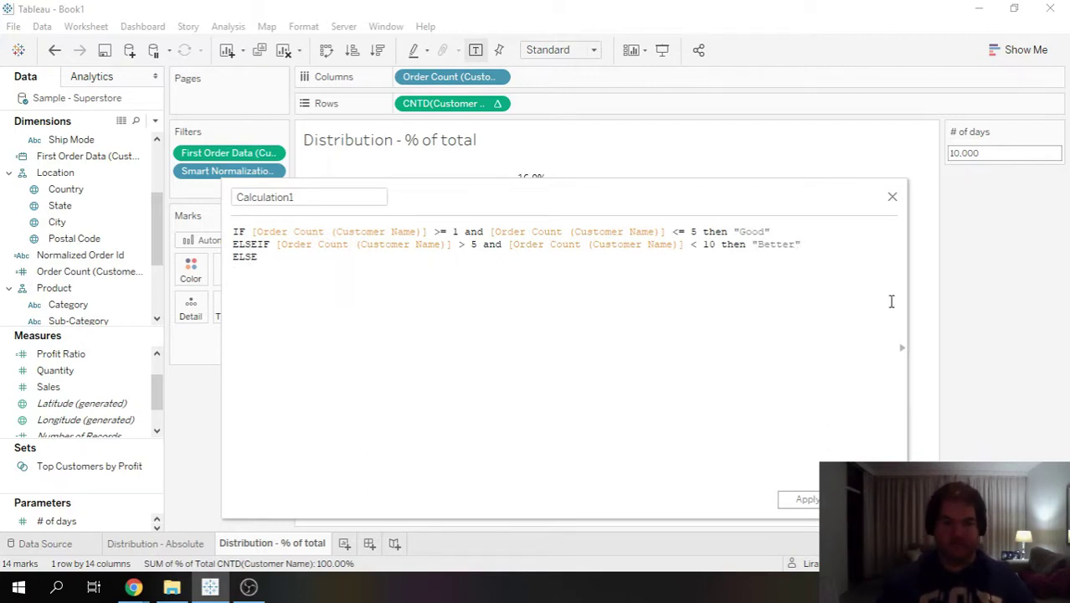
type(" \"B")
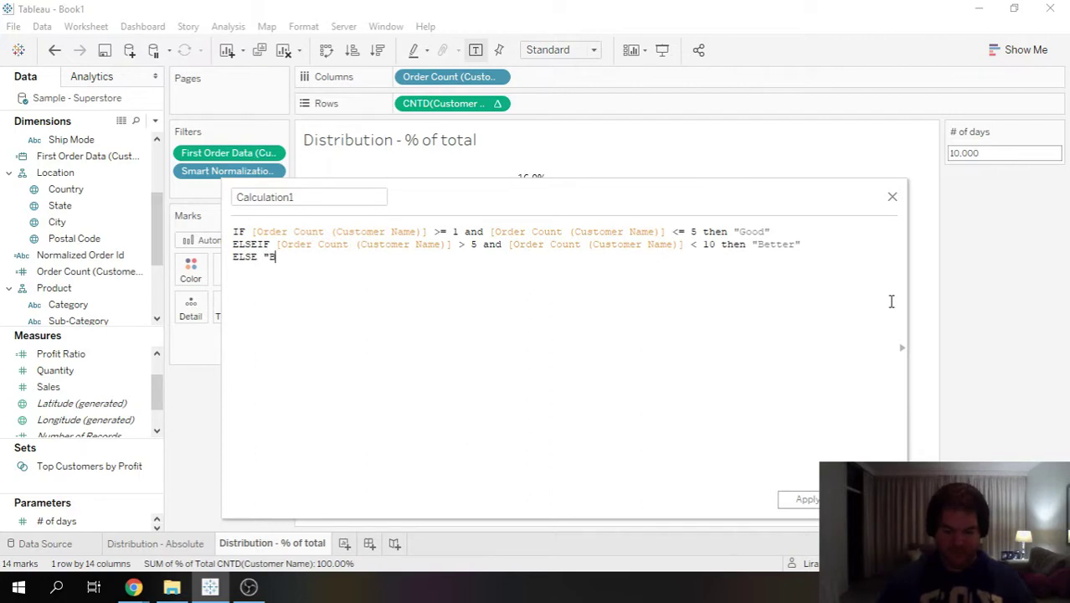
type("est\" END")
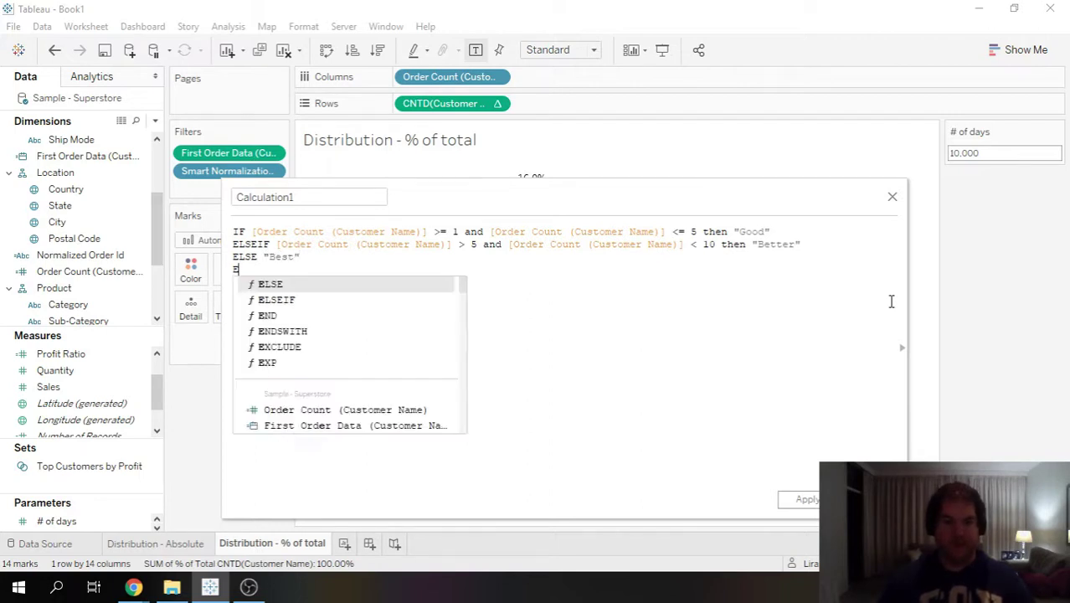
- Name the calculation Order Count Grouping, save it, and colour the bars by it
left_click(375, 196)
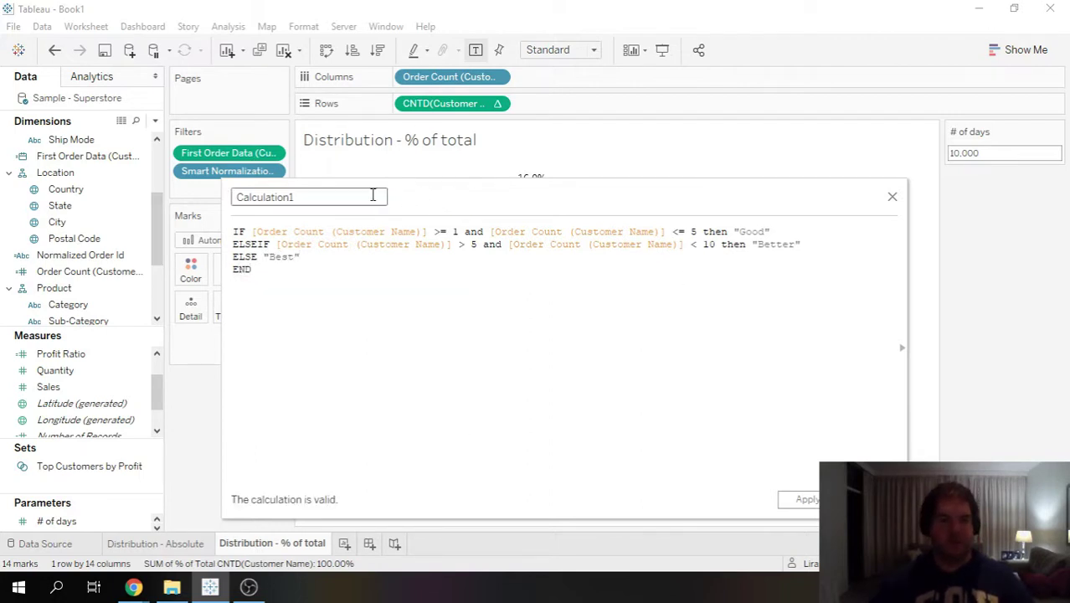
key("ctrl+a")
type("Or4d")
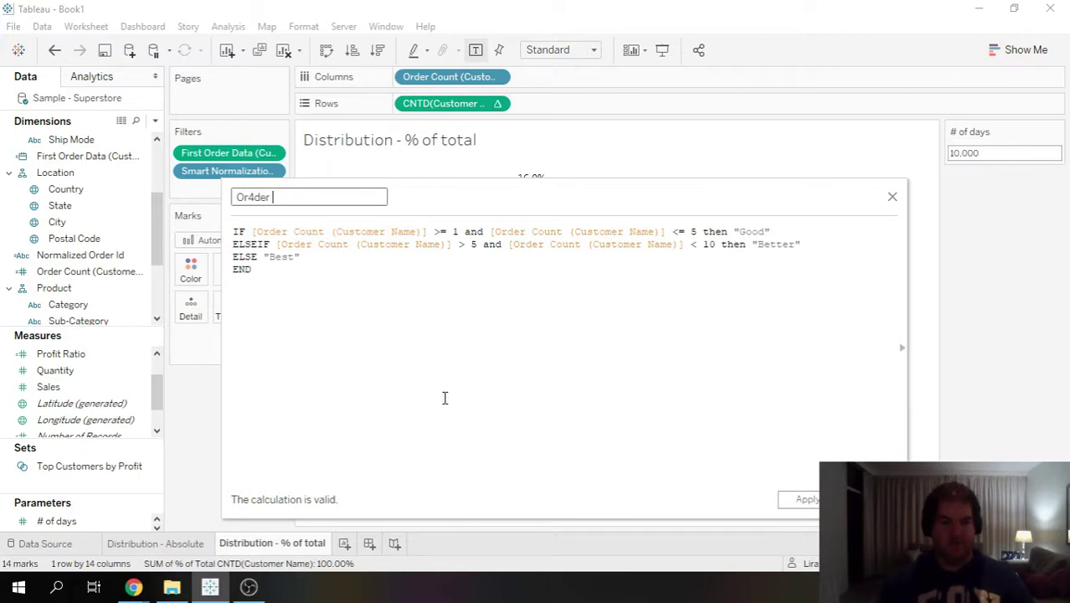
key("BackSpace")
key("BackSpace")
key("BackSpace")
key("BackSpace")
key("BackSpace")
key("BackSpace")
key("BackSpace")
key("BackSpace")
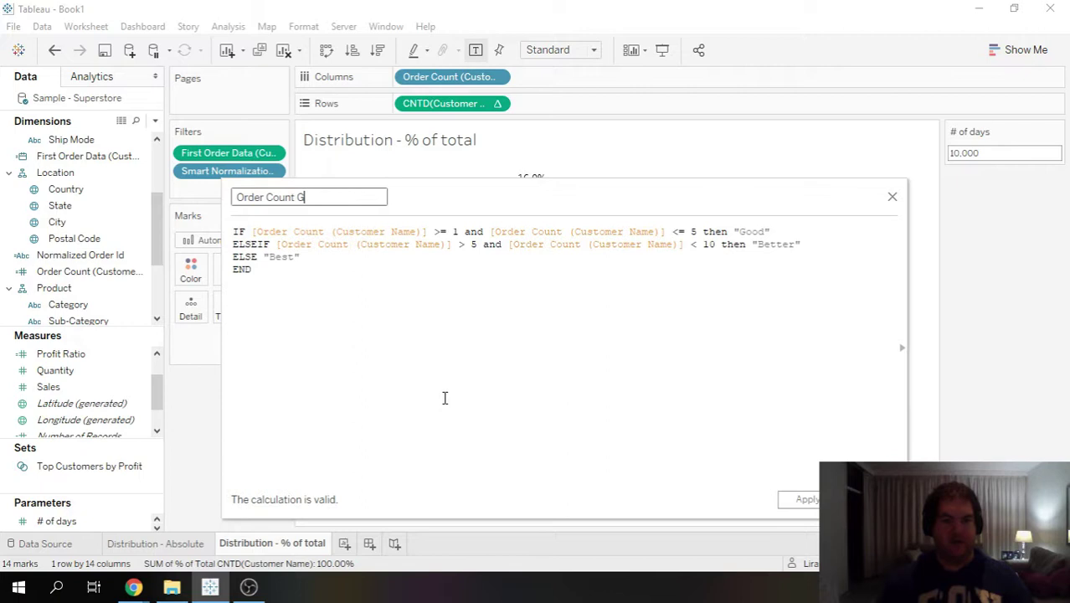
type("rouping")
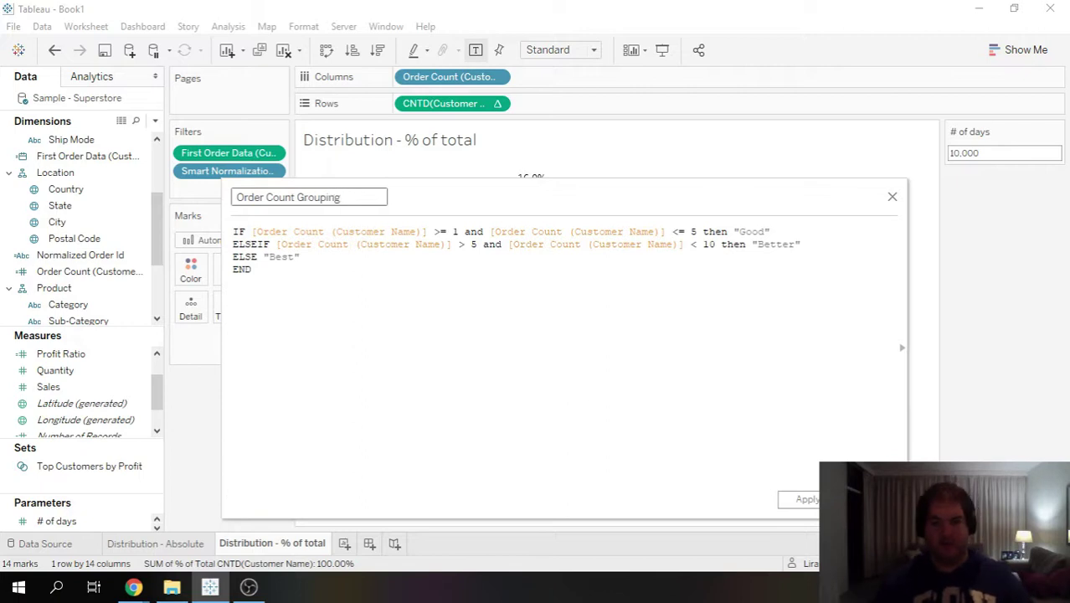
key("Return")
left_click_drag(137, 287, 191, 271)
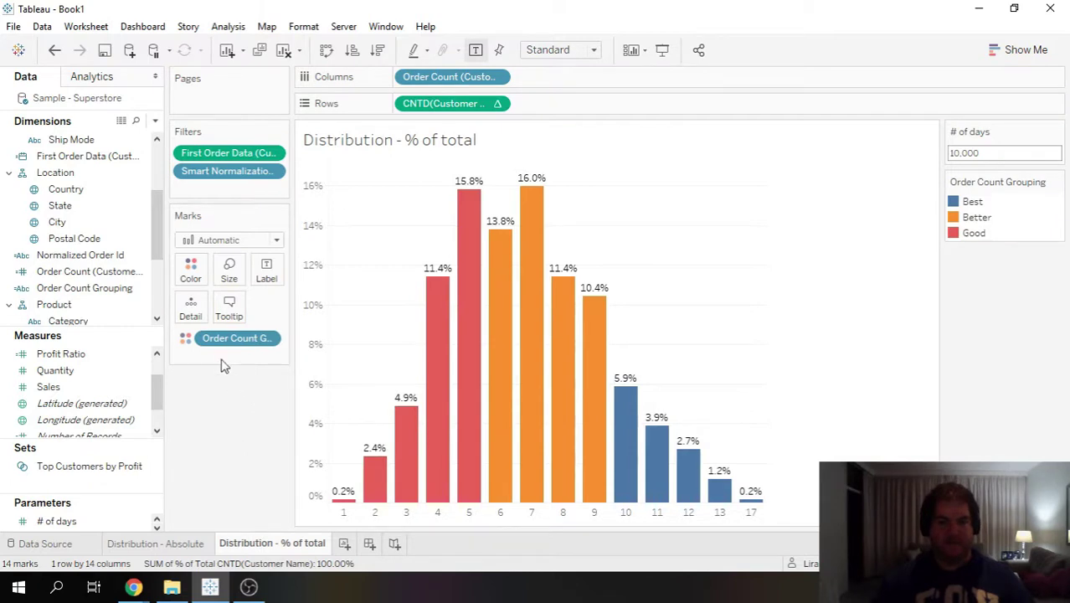
- In Edit Colors, set Good to yellow and Best to green, keeping Better orange
left_click(190, 271)
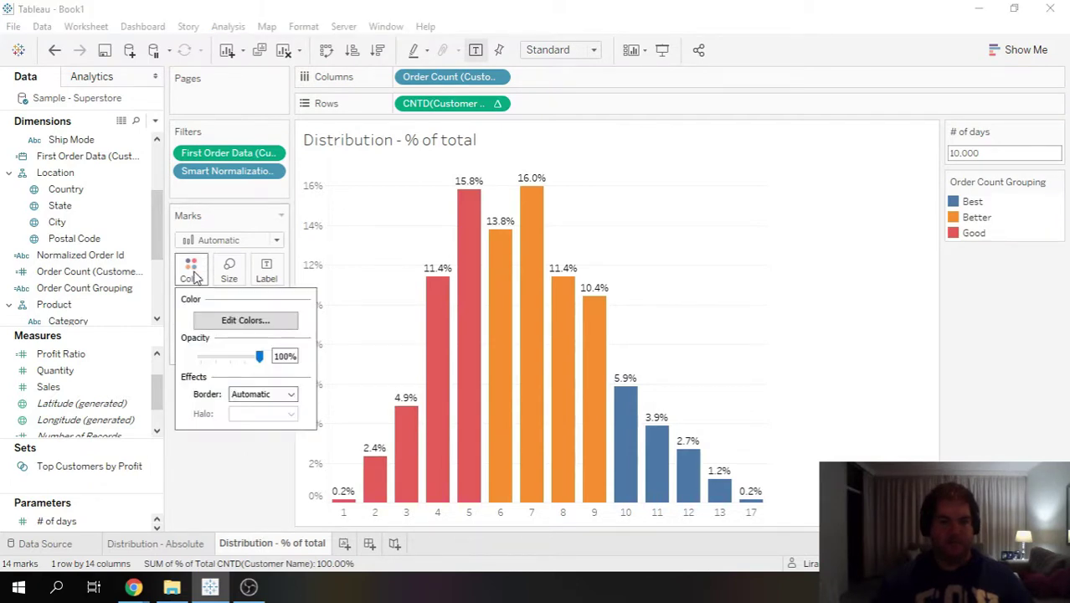
left_click(233, 322)
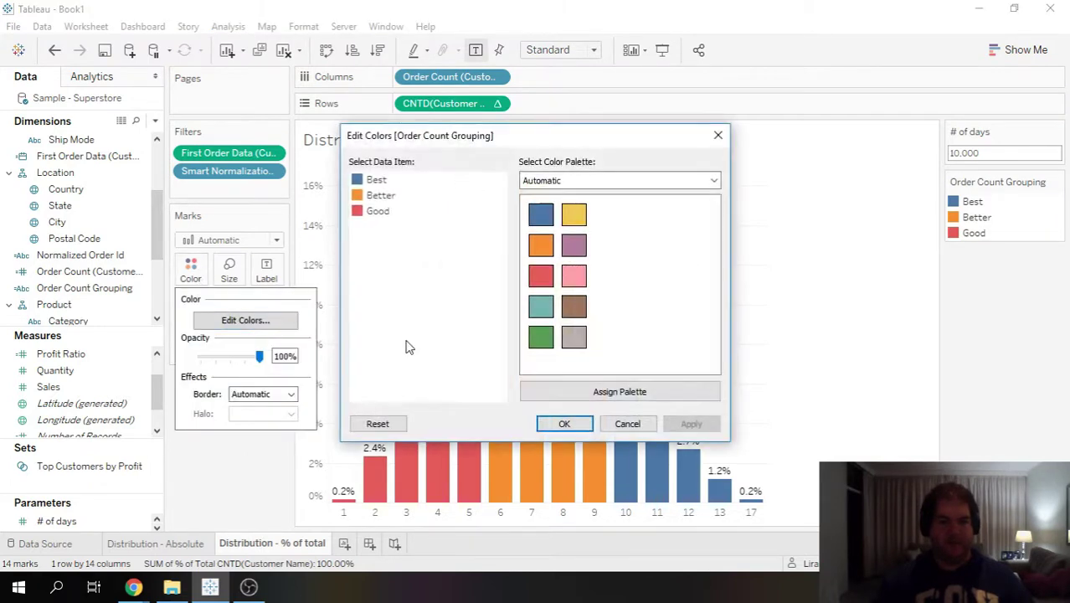
left_click(360, 215)
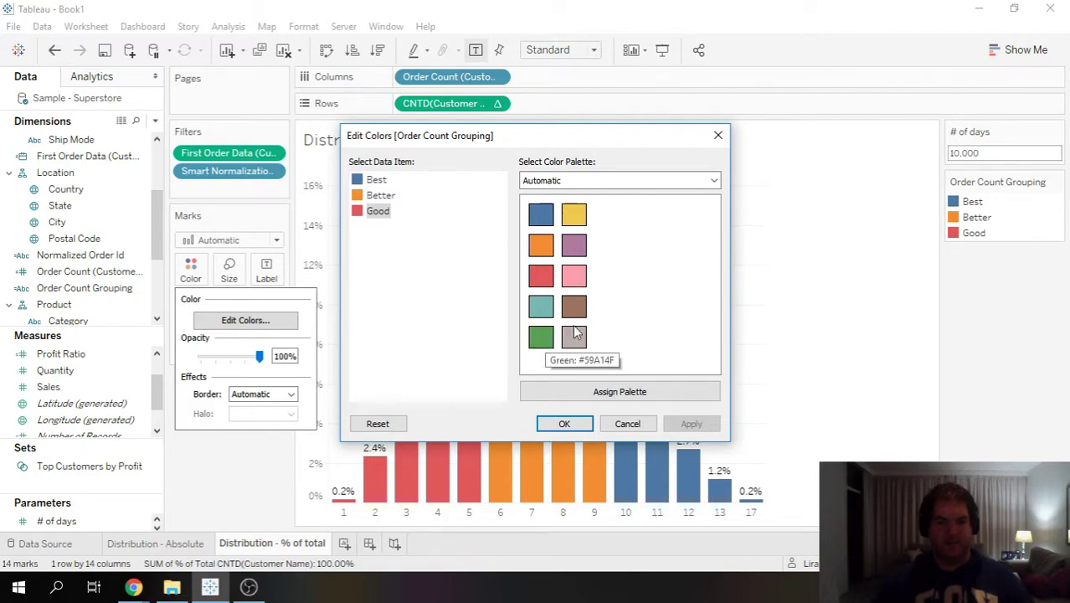
left_click(575, 216)
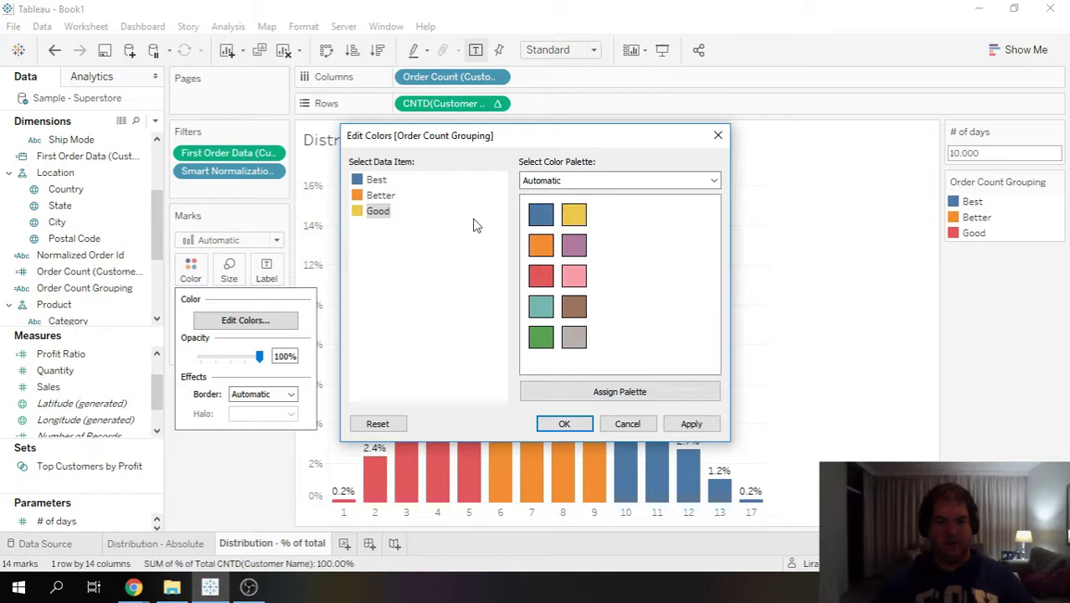
left_click(365, 198)
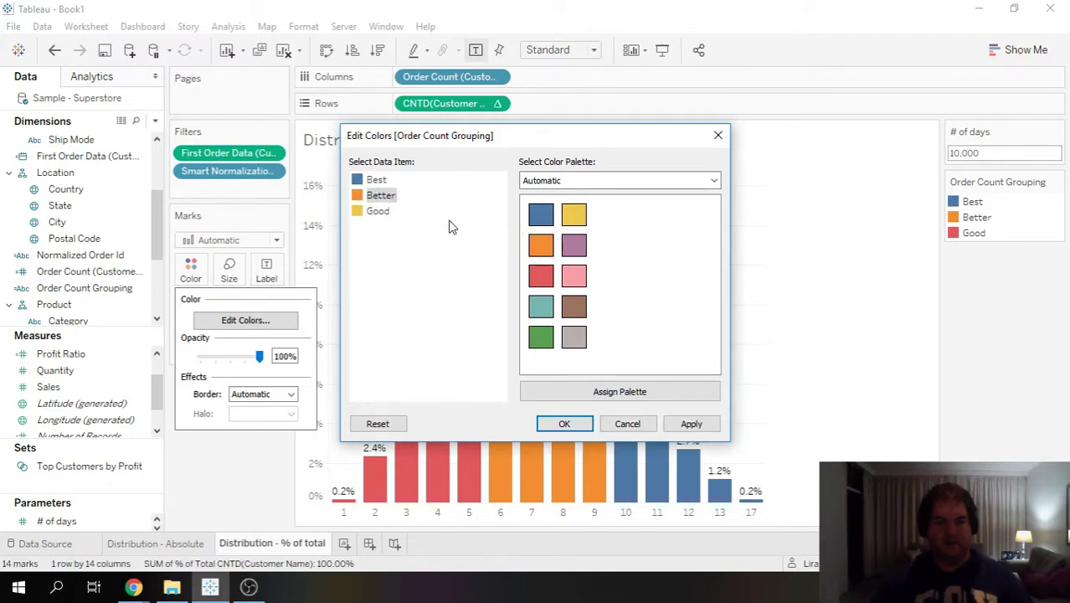
left_click(361, 182)
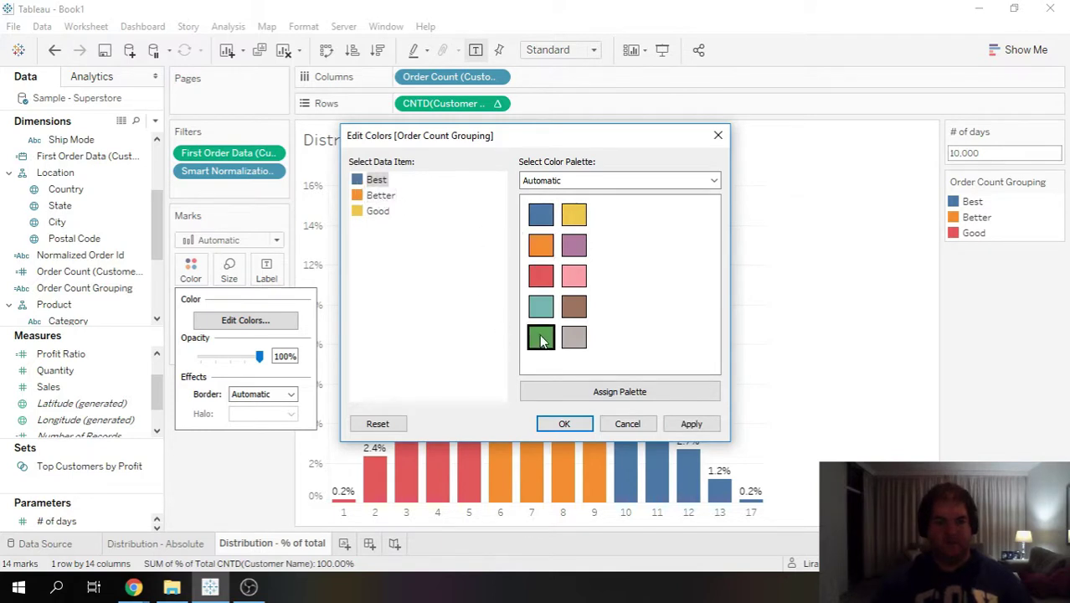
left_click(542, 338)
left_click(690, 423)
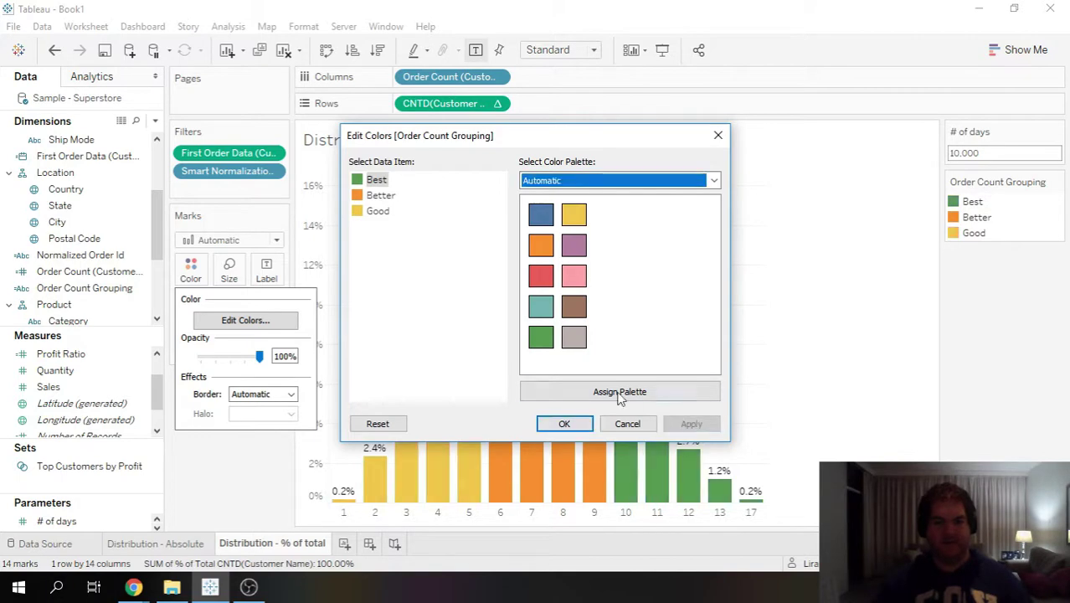
left_click(563, 423)
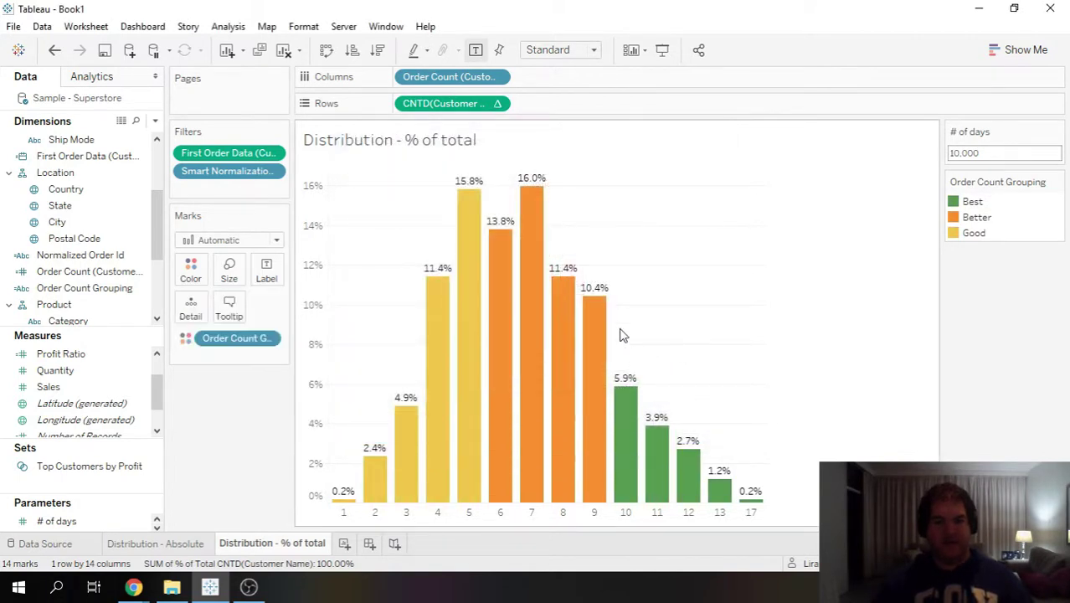
left_click_drag(619, 335, 760, 507)
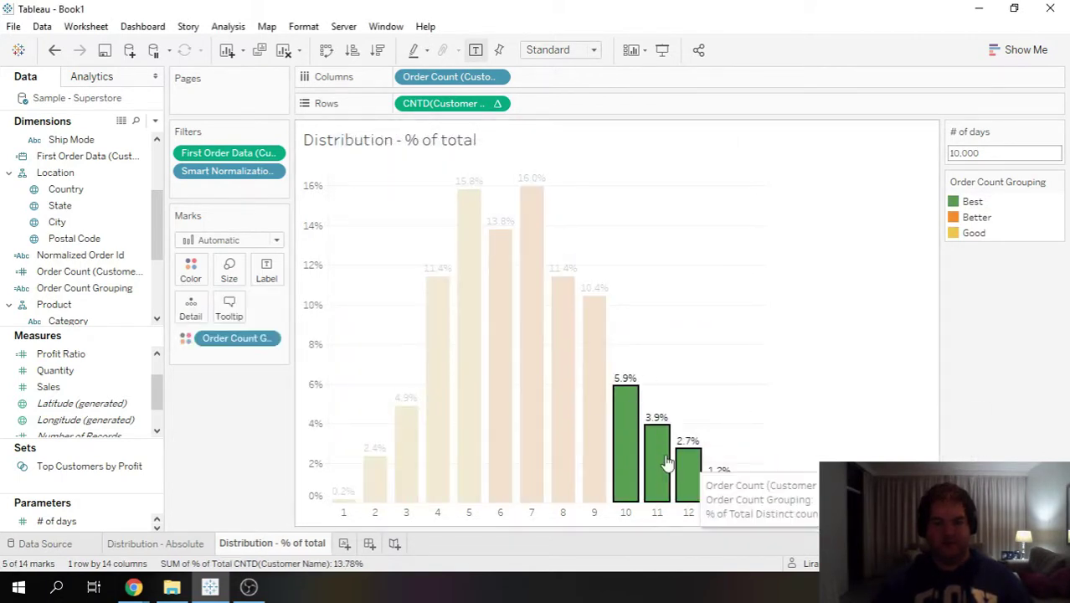
left_click(756, 376)
left_click_drag(623, 360, 758, 513)
mouse_move(628, 433)
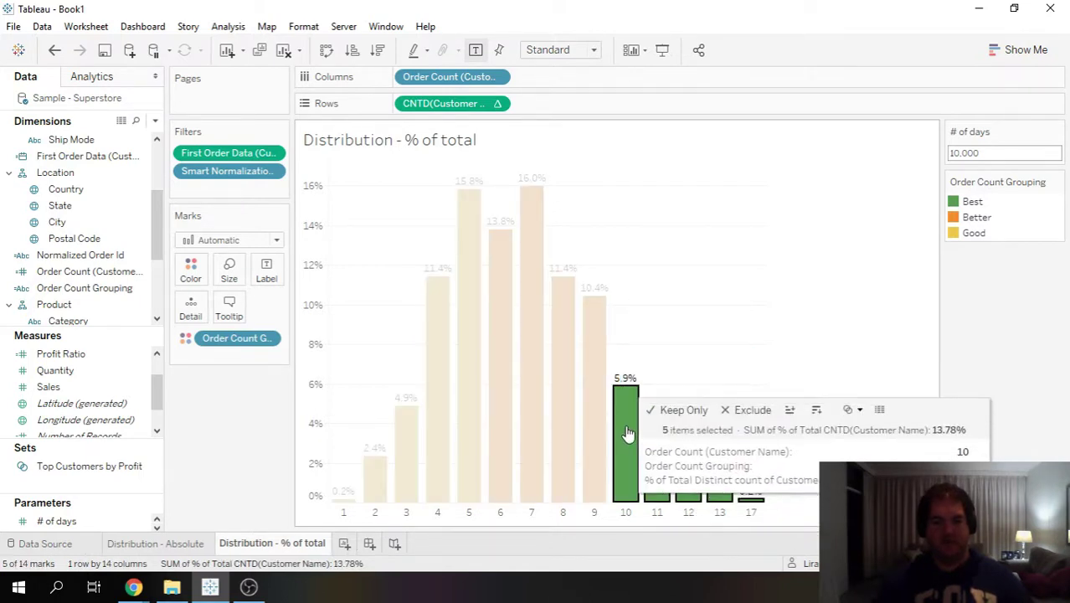
left_click(652, 349)
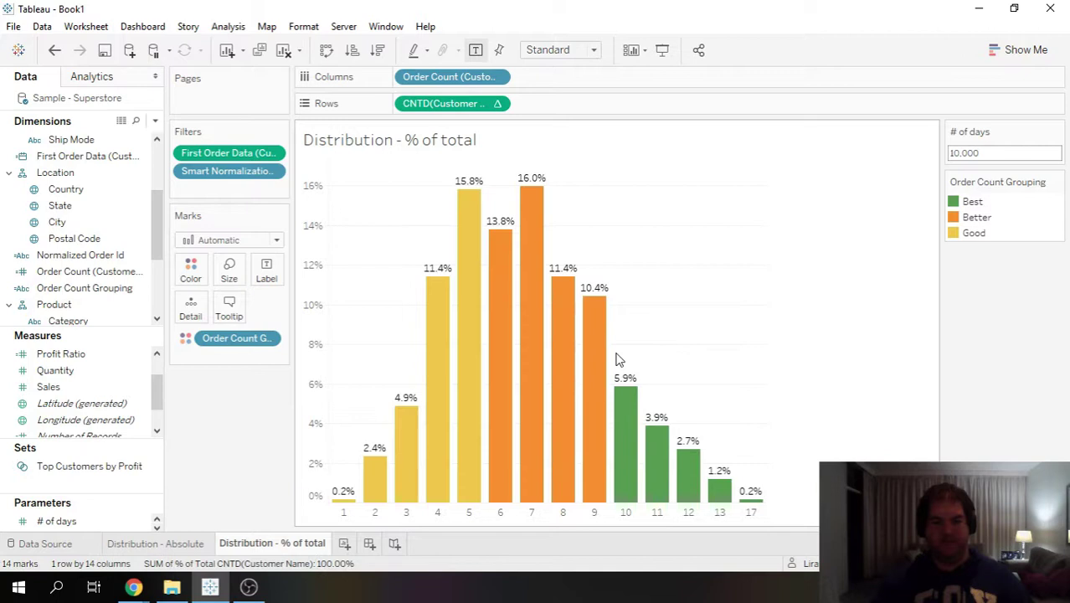
left_click_drag(618, 351, 779, 523)
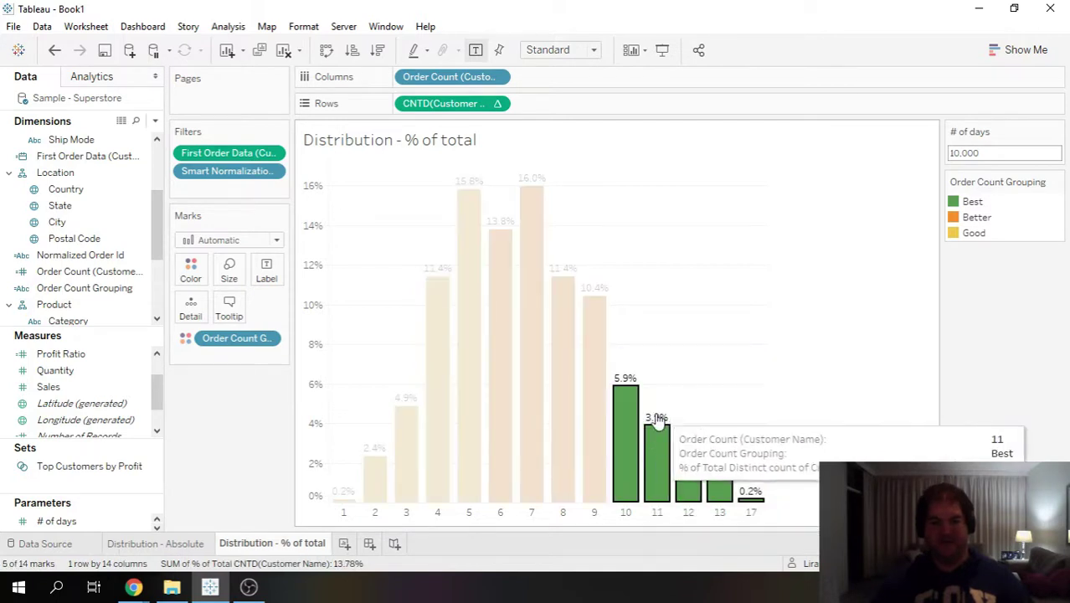
mouse_move(633, 423)
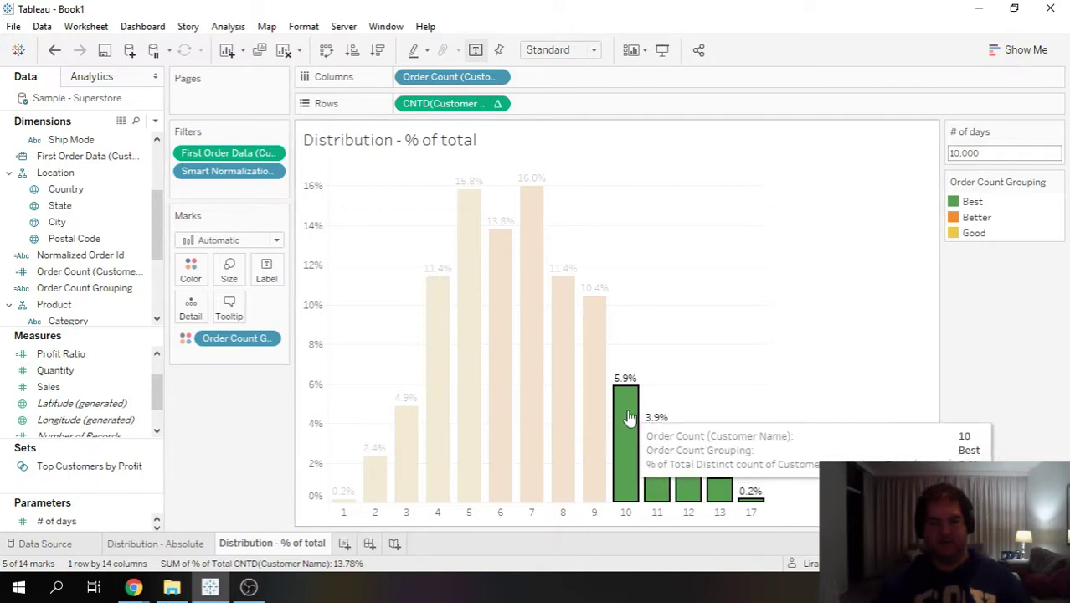
left_click(704, 334)
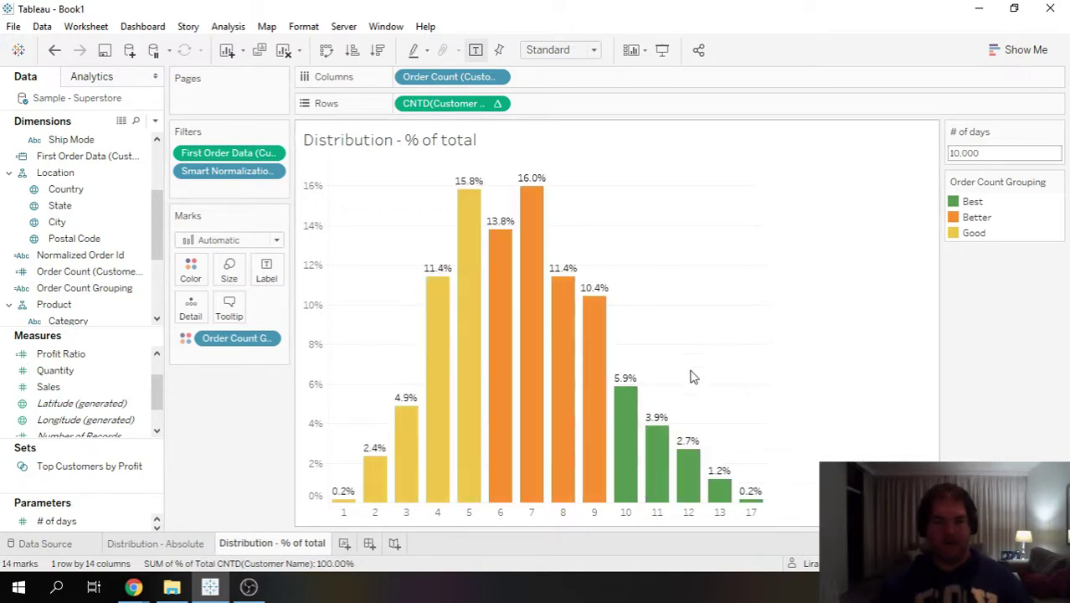
- Duplicate the Distribution - % of total sheet tab and check both original and copy
right_click(280, 549)
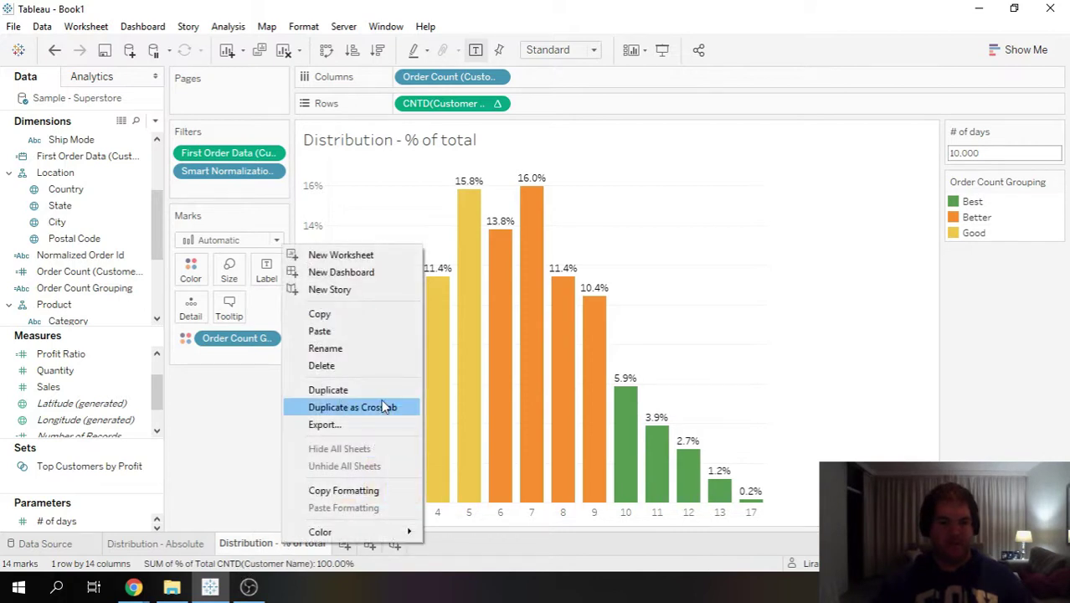
left_click(362, 391)
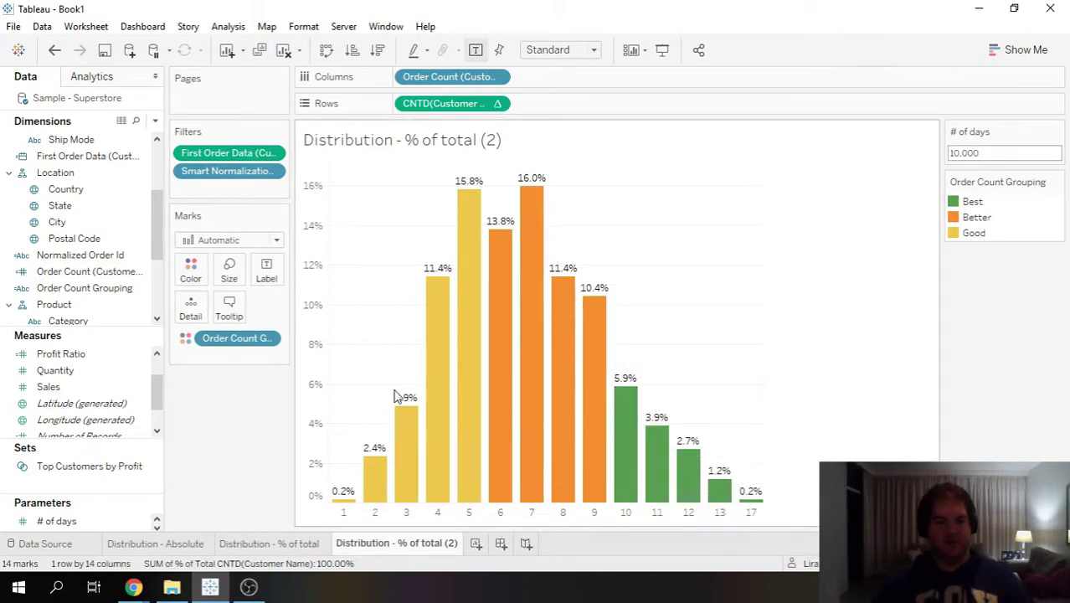
left_click(293, 545)
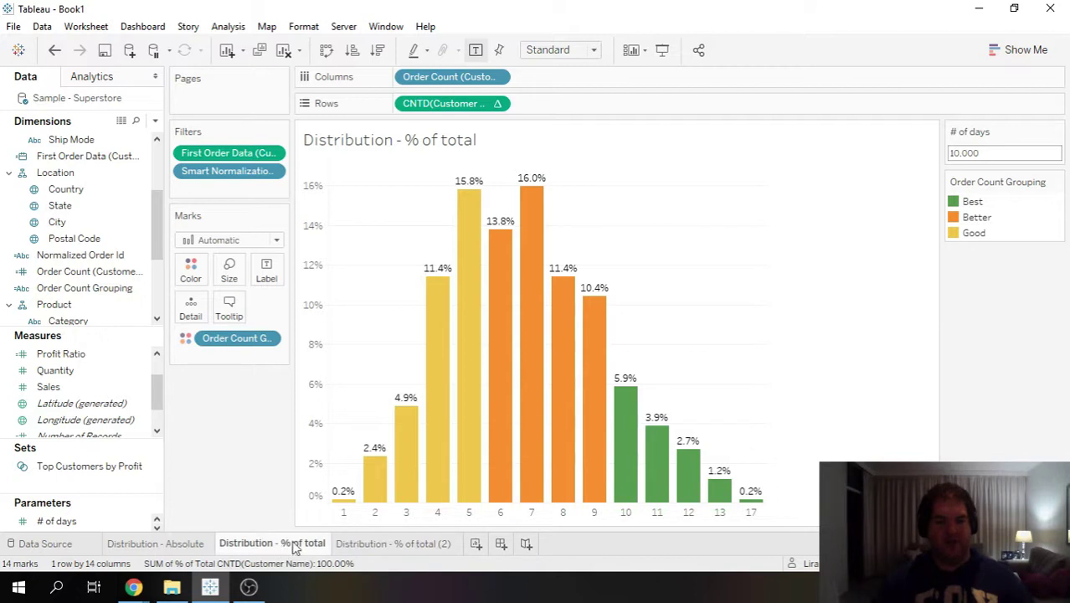
left_click(385, 546)
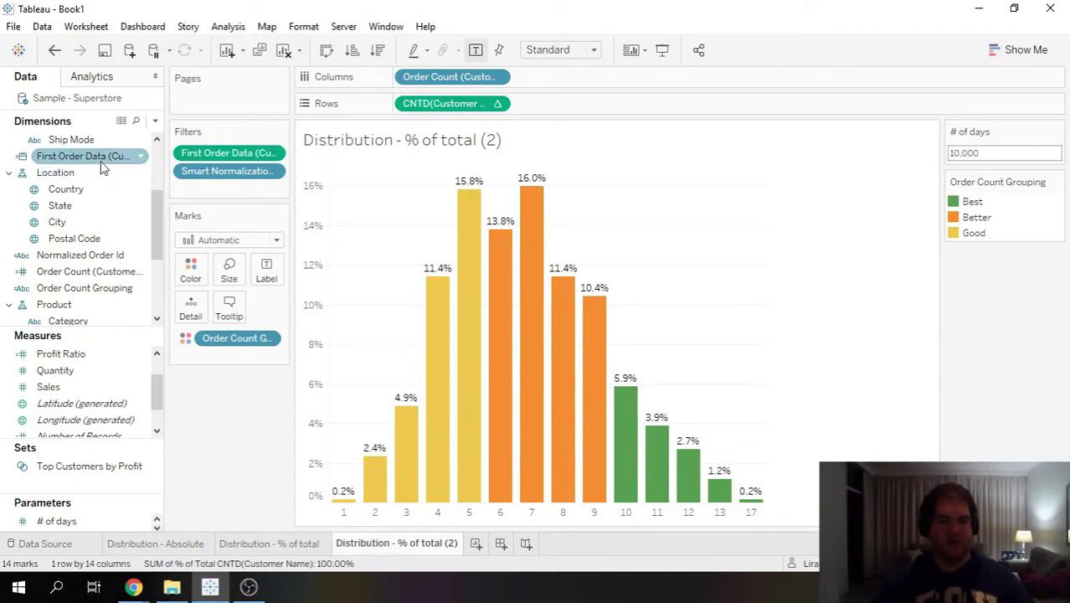
- Put First Order Data on Rows as a discrete MONTH pill, giving 12 monthly rows
left_click_drag(76, 159, 401, 115)
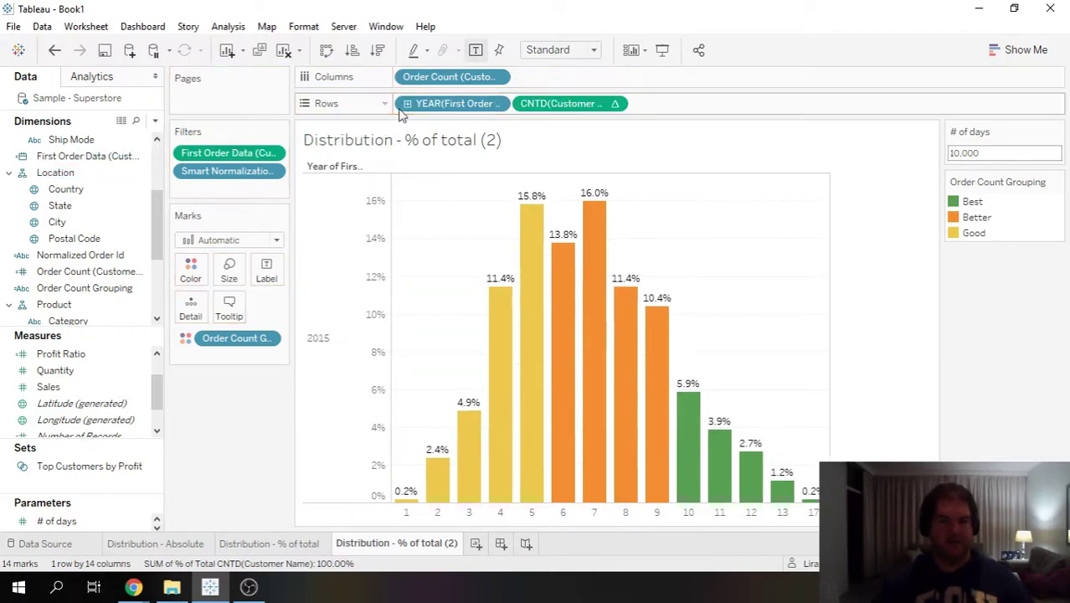
left_click(497, 104)
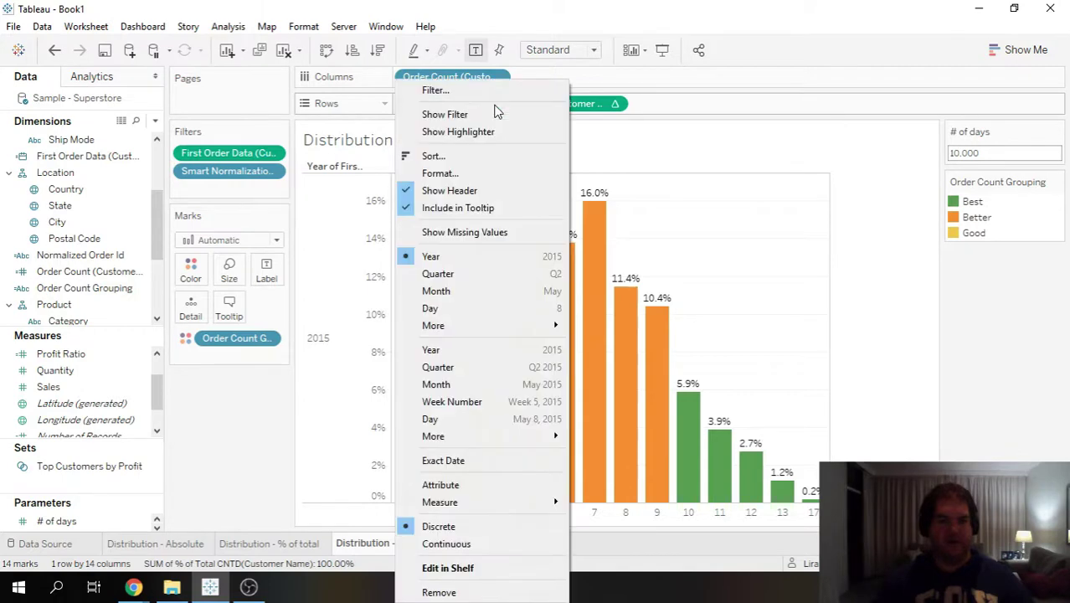
left_click(487, 388)
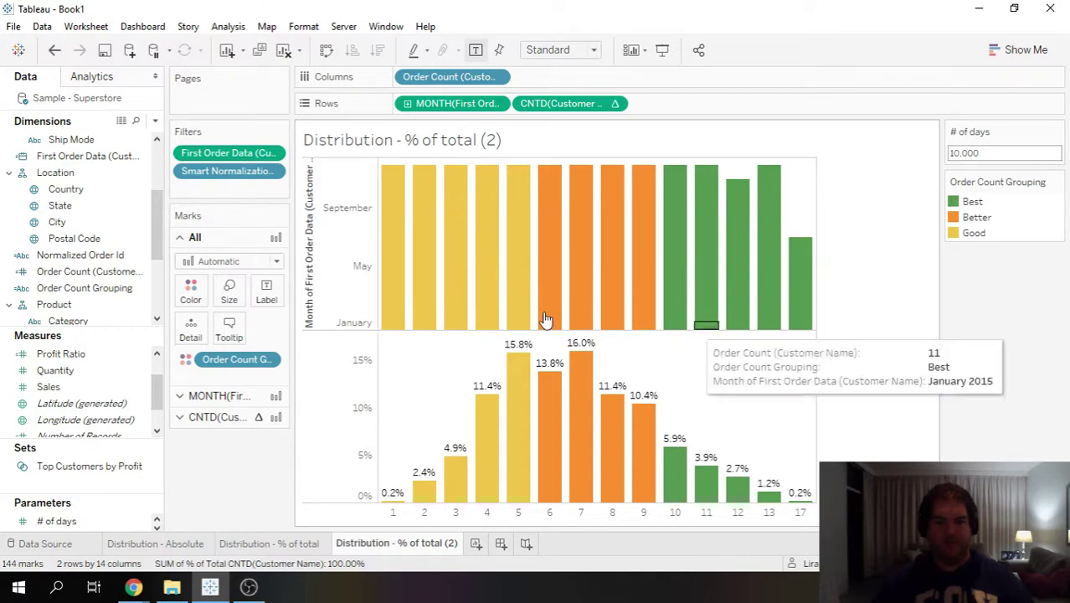
left_click(498, 104)
left_click(489, 505)
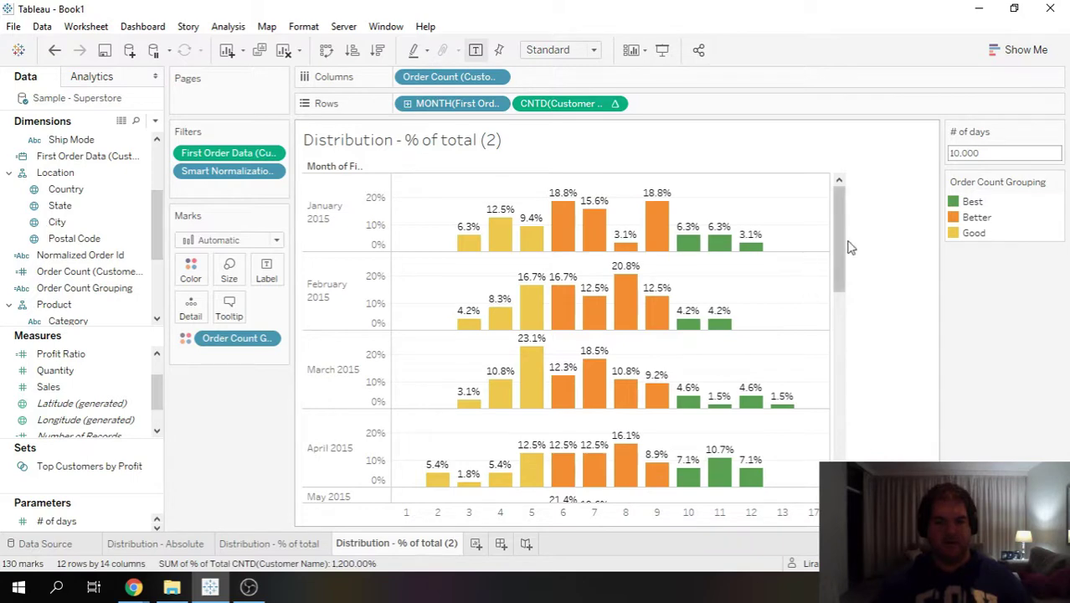
scroll(846, 251, "down", 1)
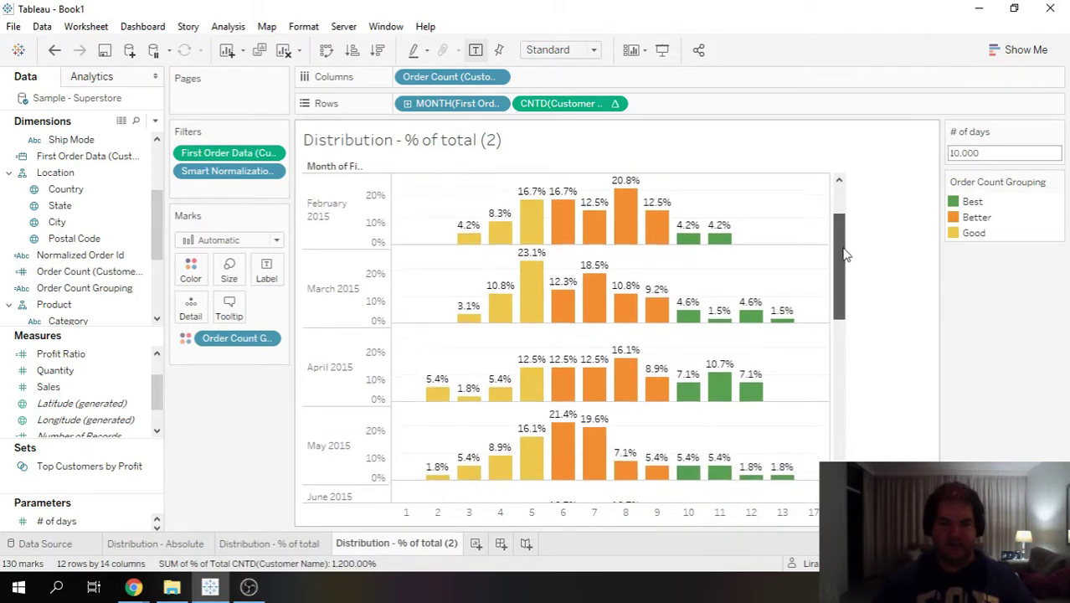
mouse_move(846, 251)
left_mouse_down()
mouse_move(860, 437)
mouse_move(838, 453)
mouse_move(848, 242)
left_mouse_up()
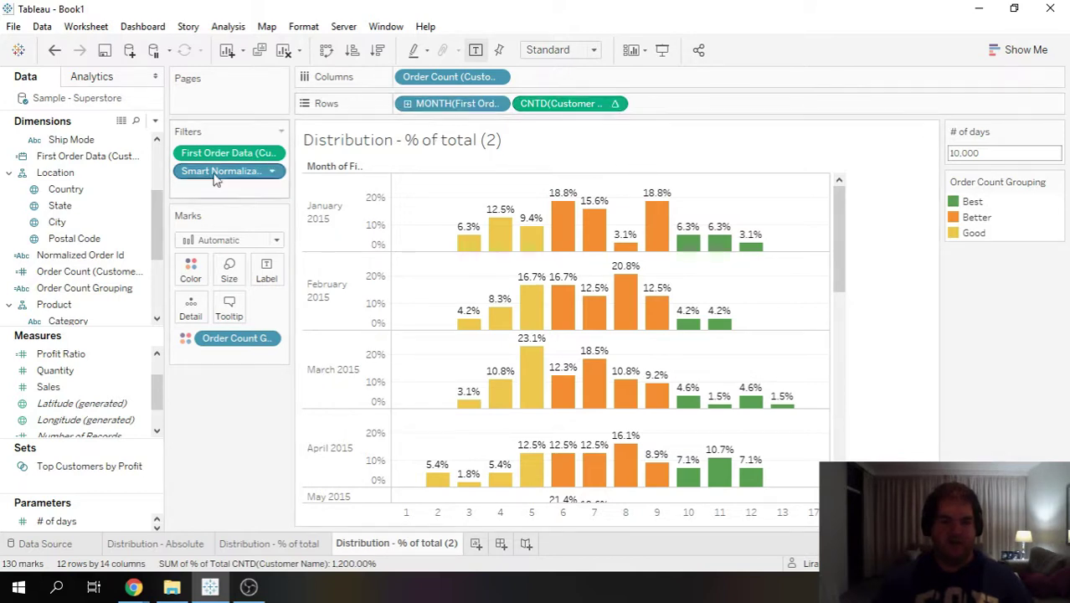
- Drop Region onto Rows in place of MONTH(First Order Data)
left_click_drag(155, 209, 162, 287)
left_click_drag(52, 271, 336, 166)
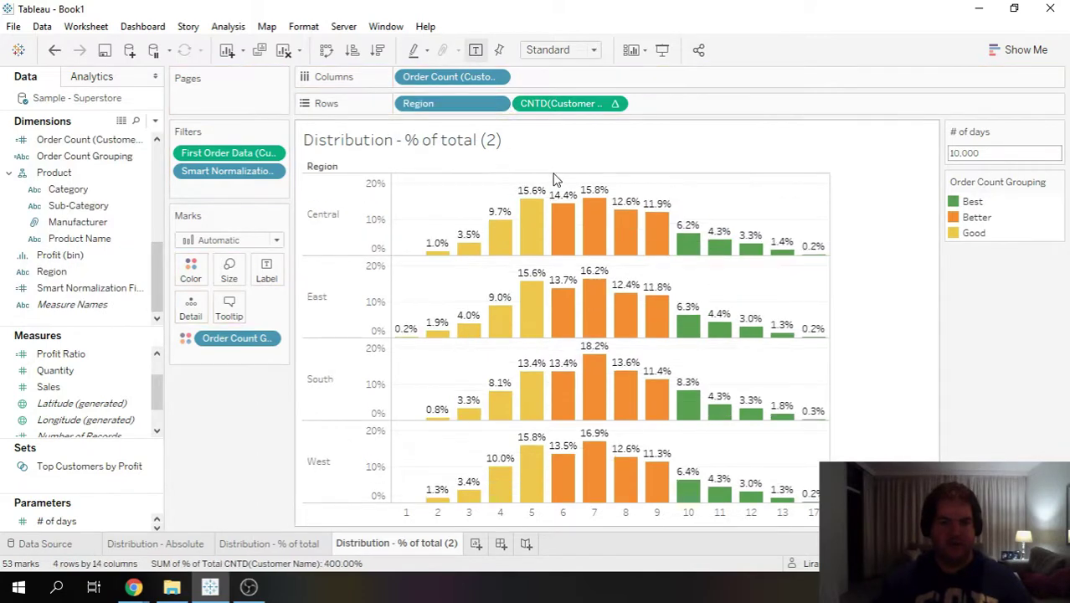